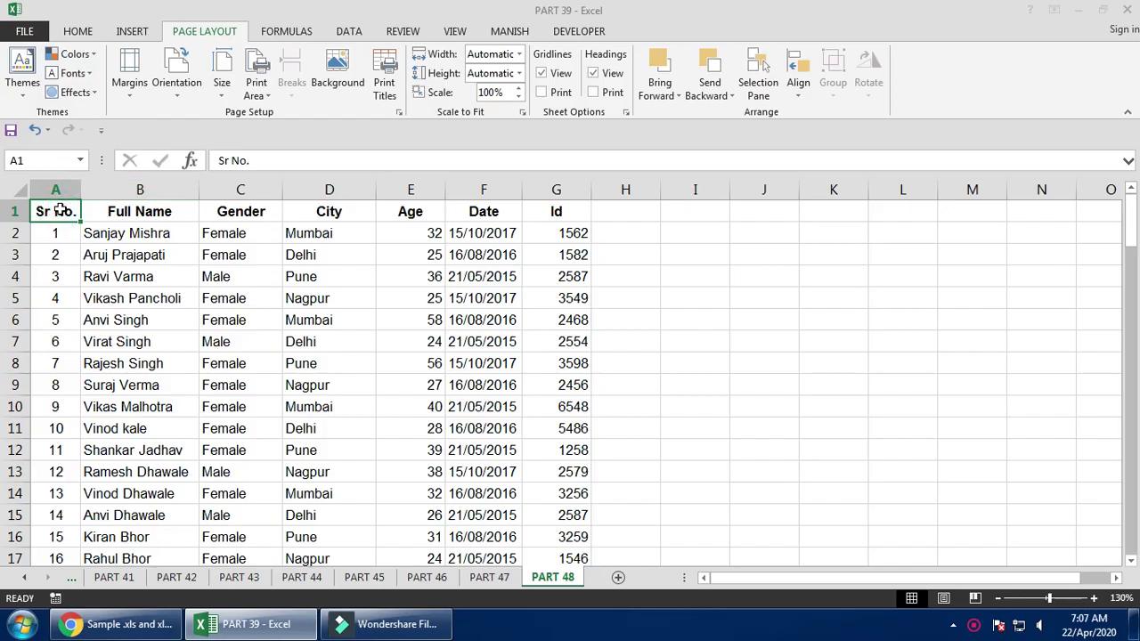
# Copy the entire data table starting at A1 and paste the duplicate at cell I1.
pyautogui.hotkey('ctrl', 'shift', 'End')
pyautogui.scroll(18, 53, 195)
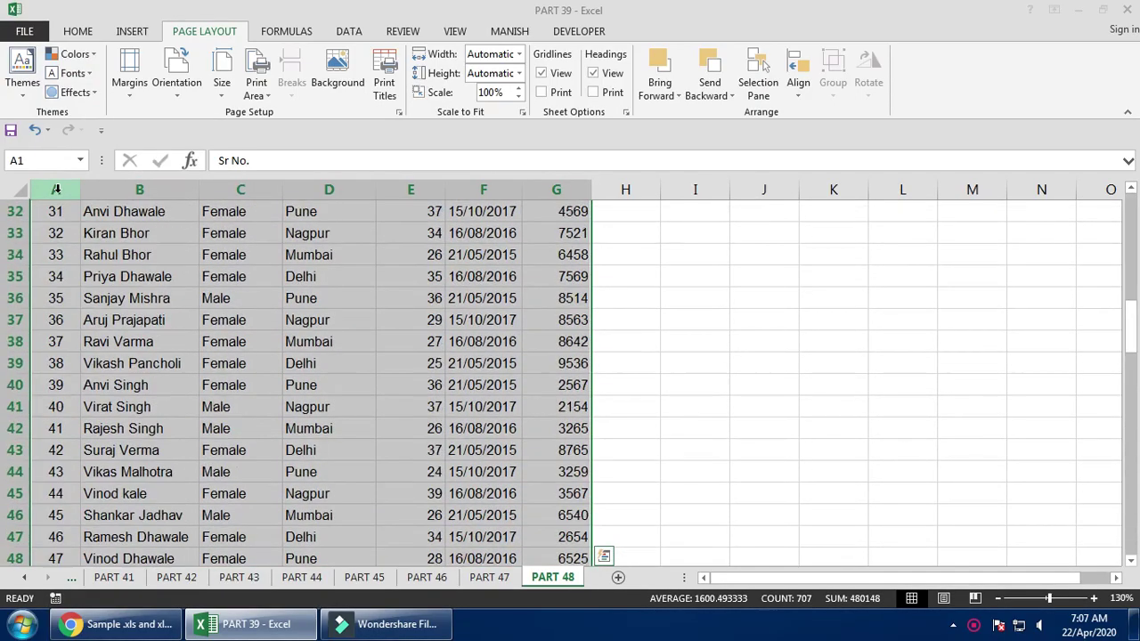
pyautogui.scroll(10, 55, 189)
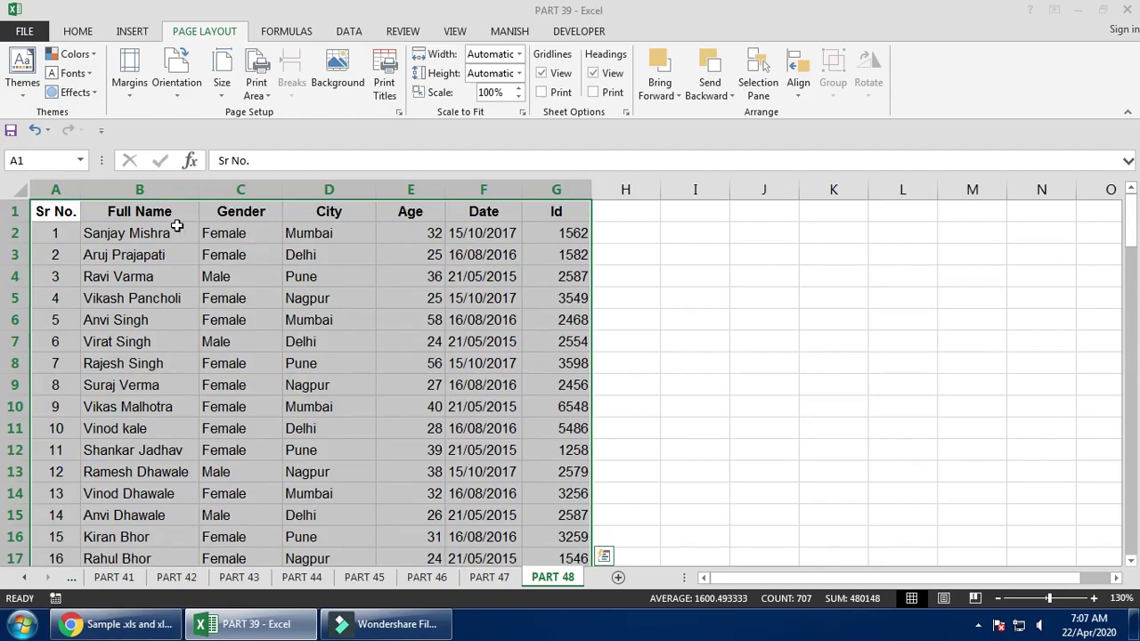
pyautogui.hotkey('ctrl', 'c')
pyautogui.click(695, 214)
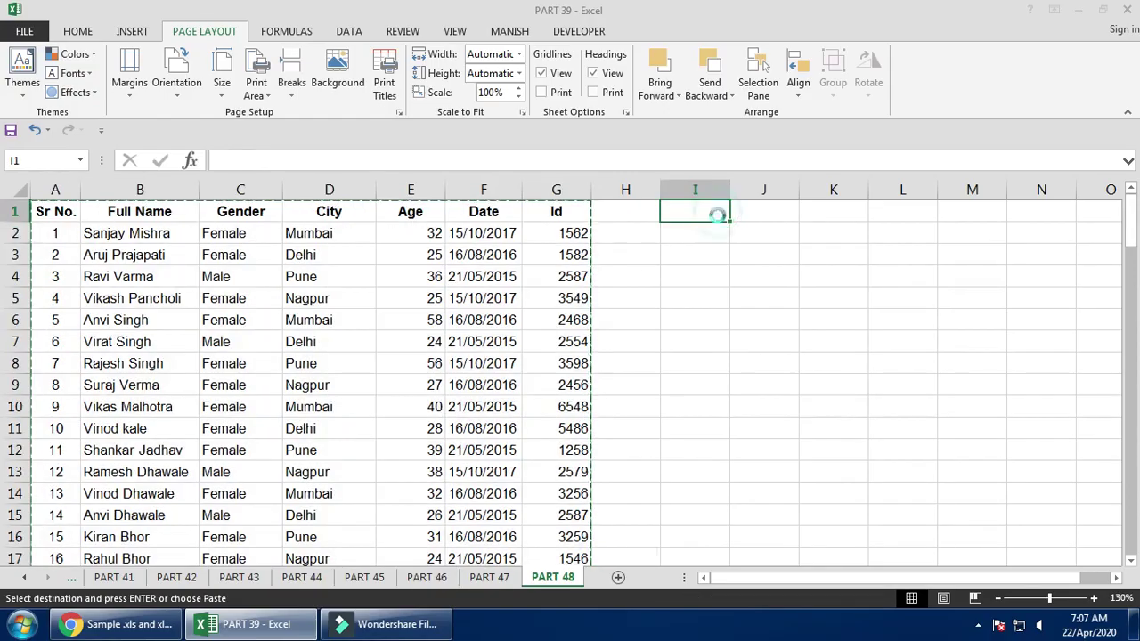
pyautogui.hotkey('ctrl', 'v')
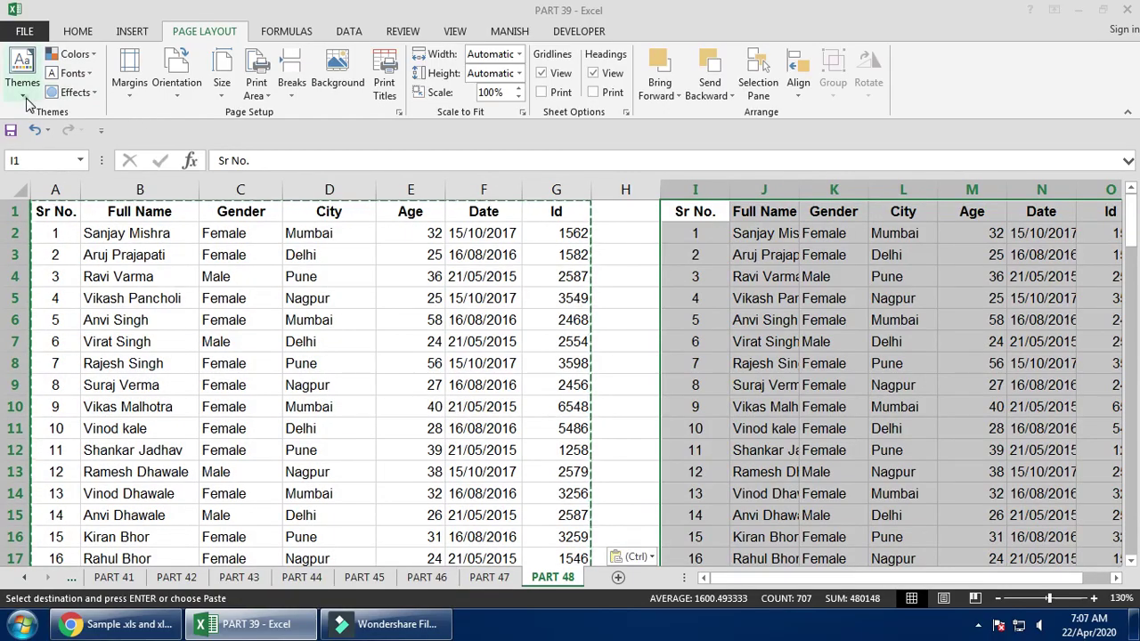
pyautogui.click(23, 79)
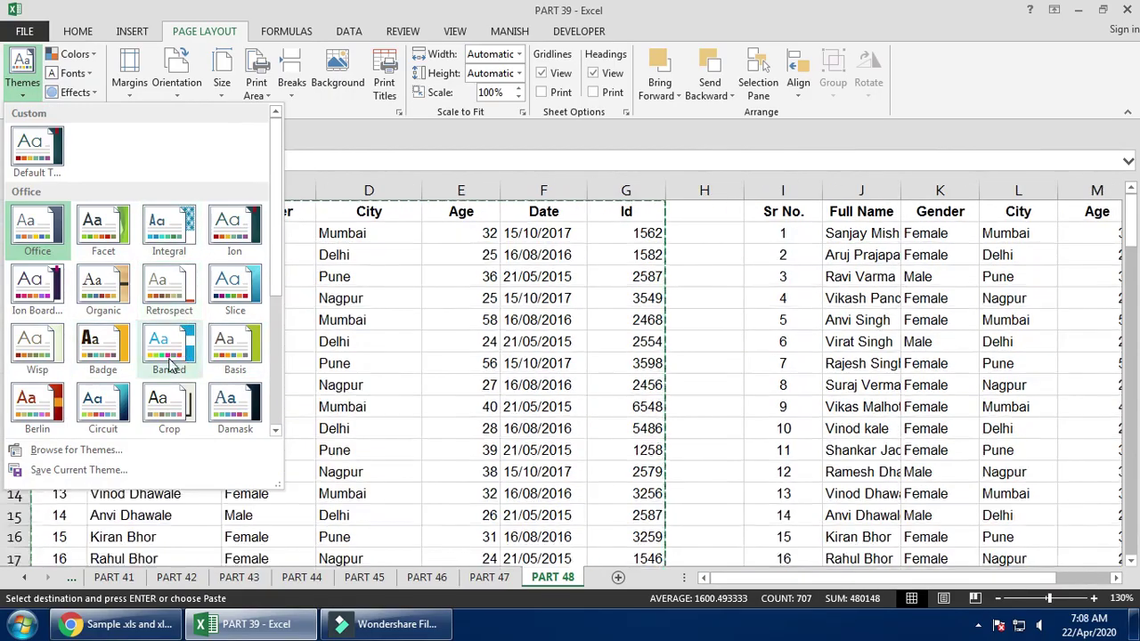
pyautogui.press('Escape')
pyautogui.press('Escape')
# Apply the Heading 2 cell style to the whole pasted table.
pyautogui.click(80, 32)
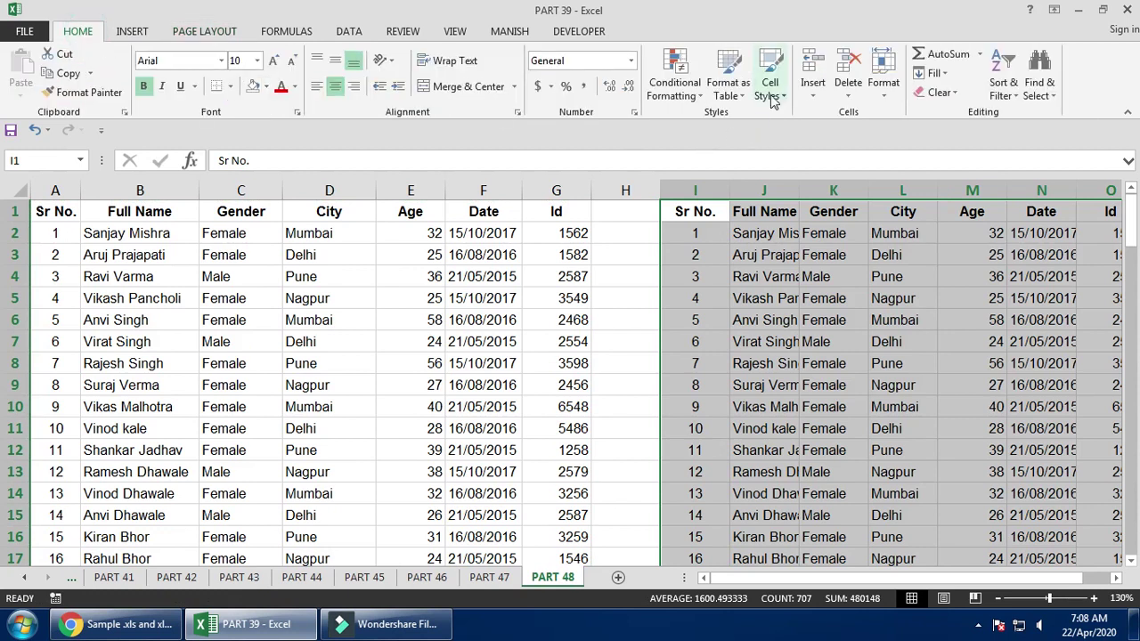
pyautogui.click(728, 85)
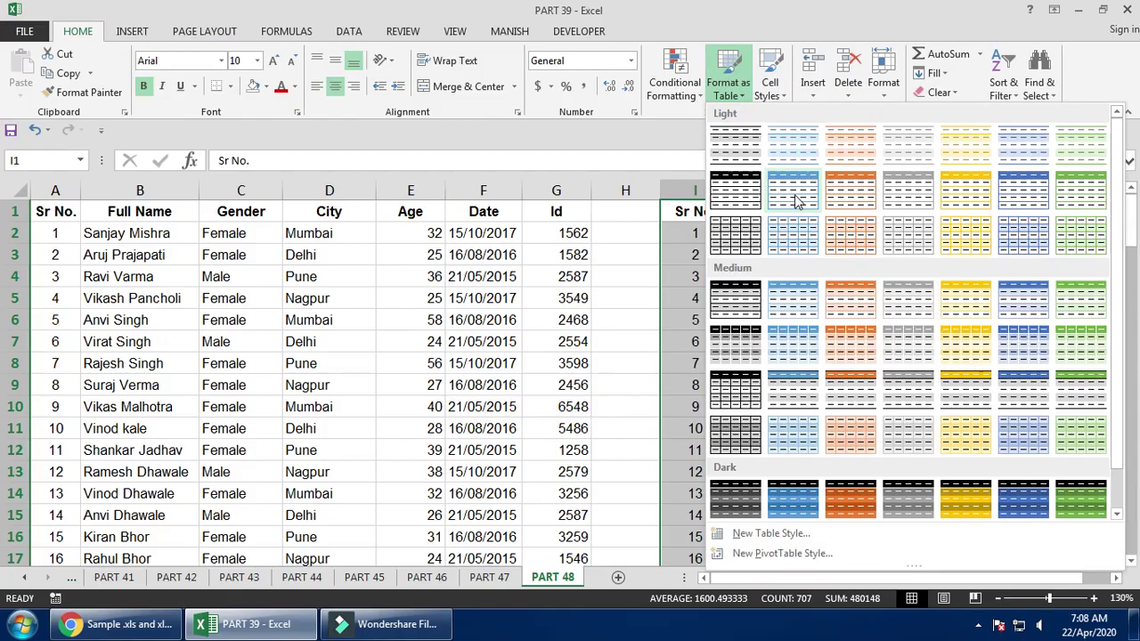
pyautogui.click(771, 84)
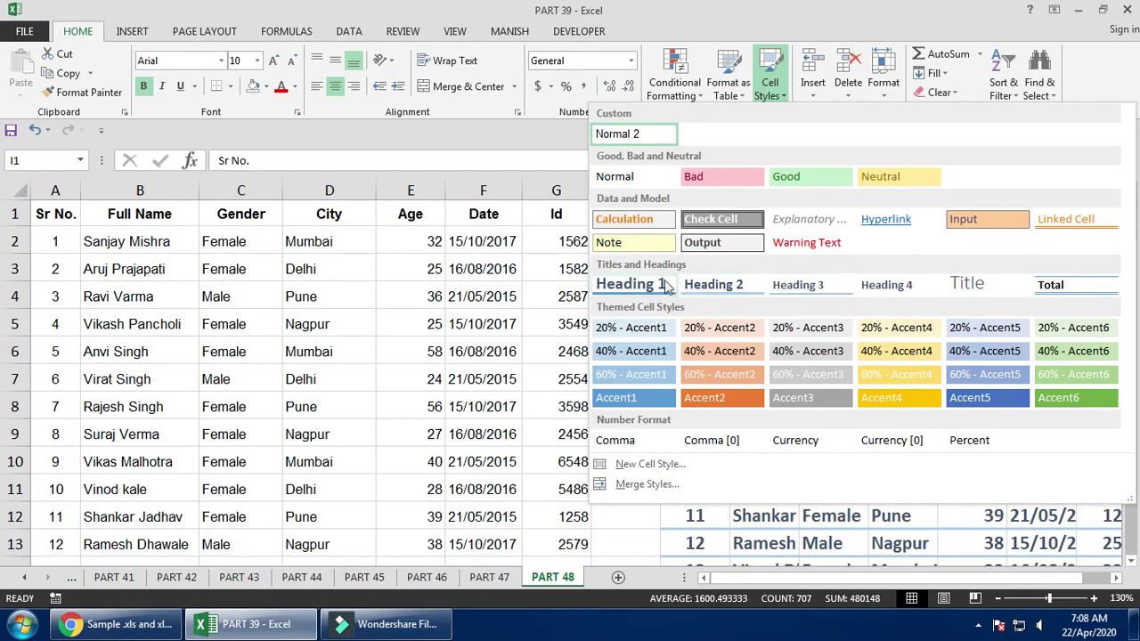
pyautogui.click(727, 287)
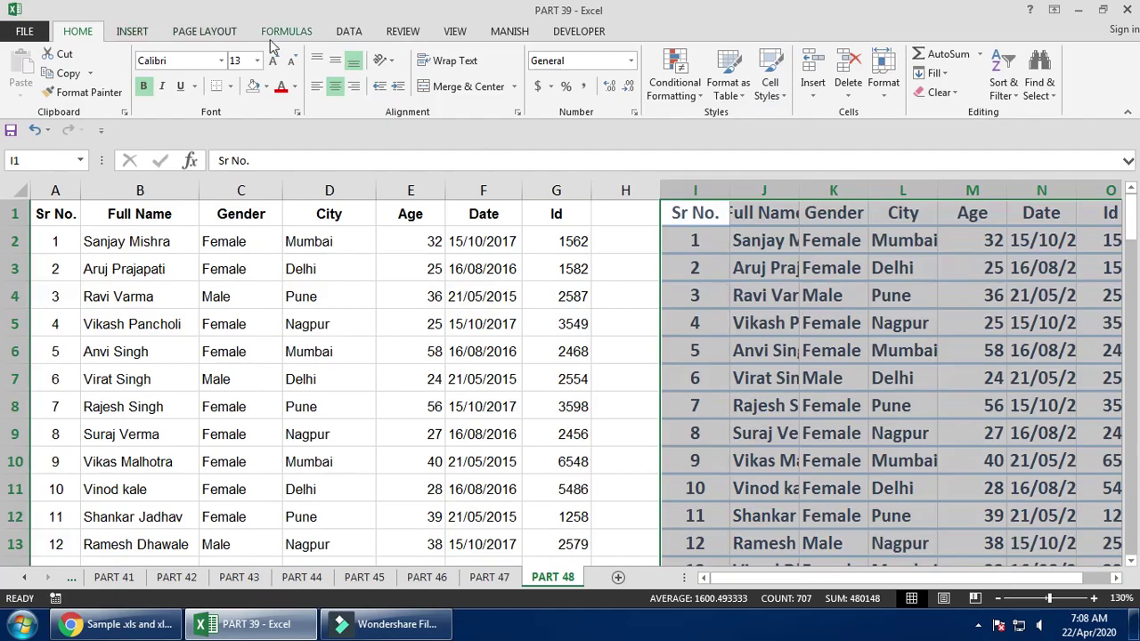
# Apply the Circuit theme to the workbook and auto-fit the Full Name column of the pasted table.
pyautogui.click(211, 33)
pyautogui.click(22, 72)
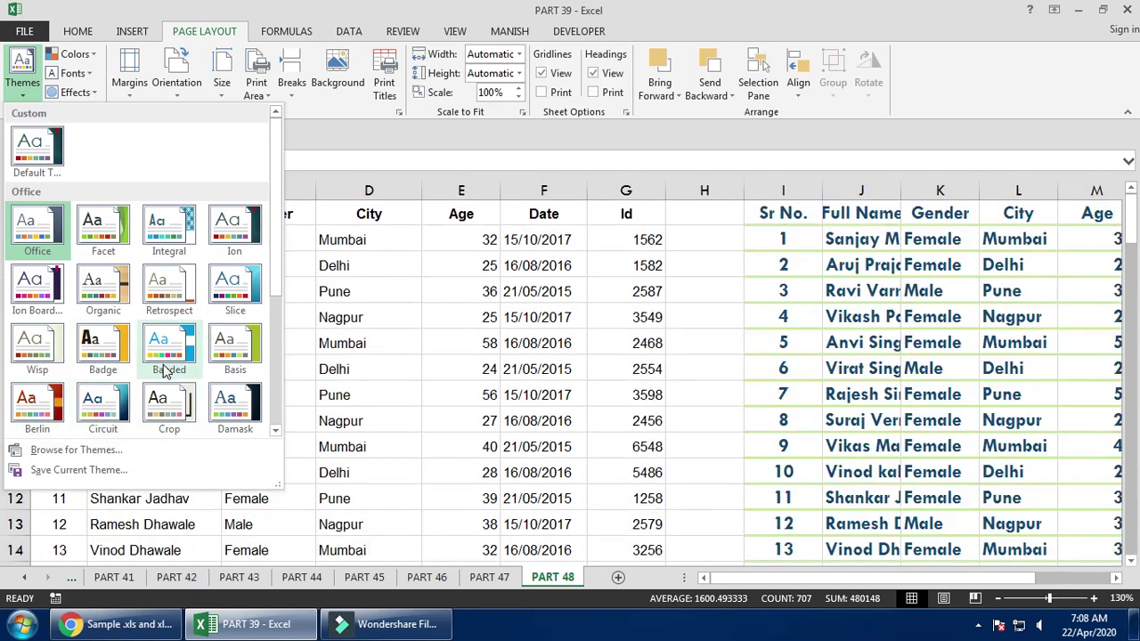
pyautogui.click(105, 411)
pyautogui.doubleClick(901, 191)
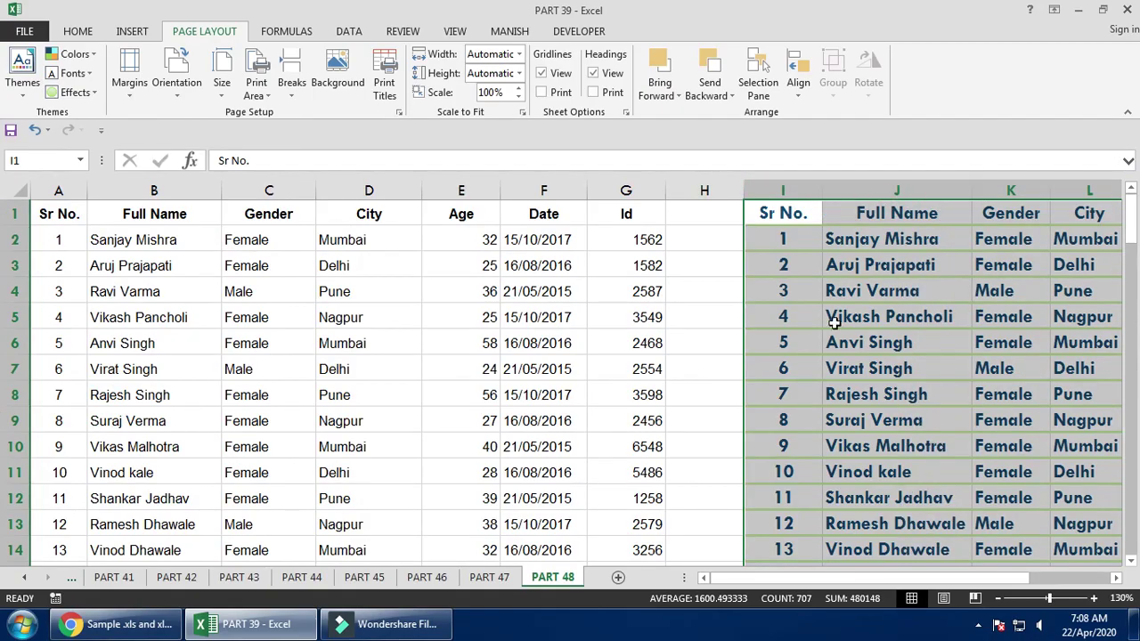
# Compare the original table with the themed copy at 100% zoom and examine the cell styles offered for columns I through O.
pyautogui.keyDown('ctrl'); pyautogui.scroll(-2, 304, 318); pyautogui.keyUp('ctrl')
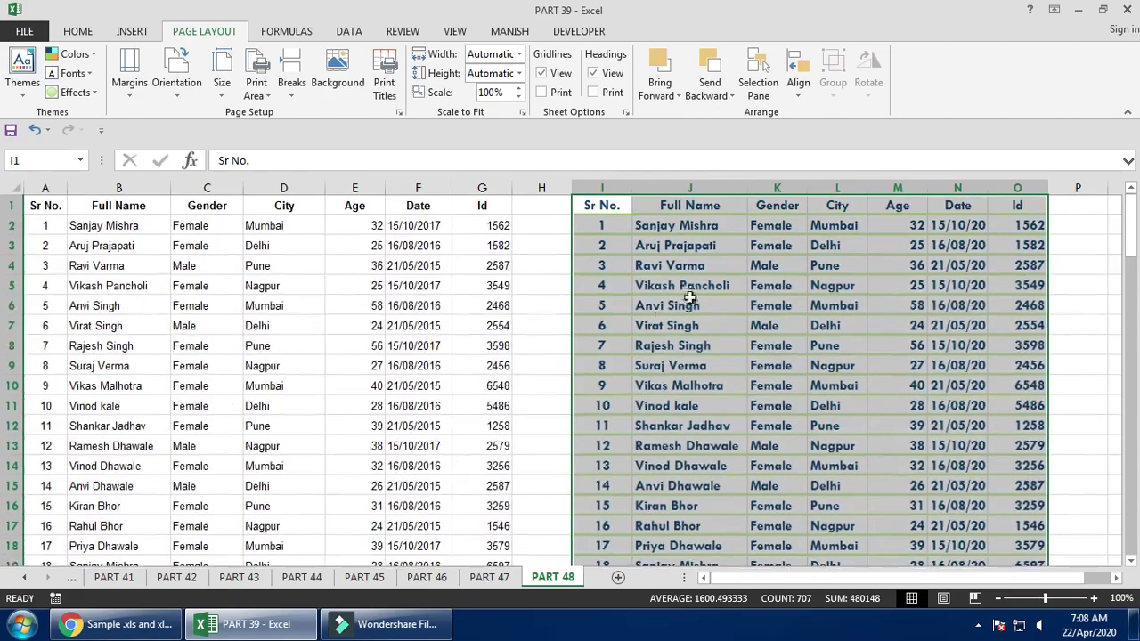
pyautogui.click(704, 298)
pyautogui.moveTo(194, 220); pyautogui.dragTo(322, 411)
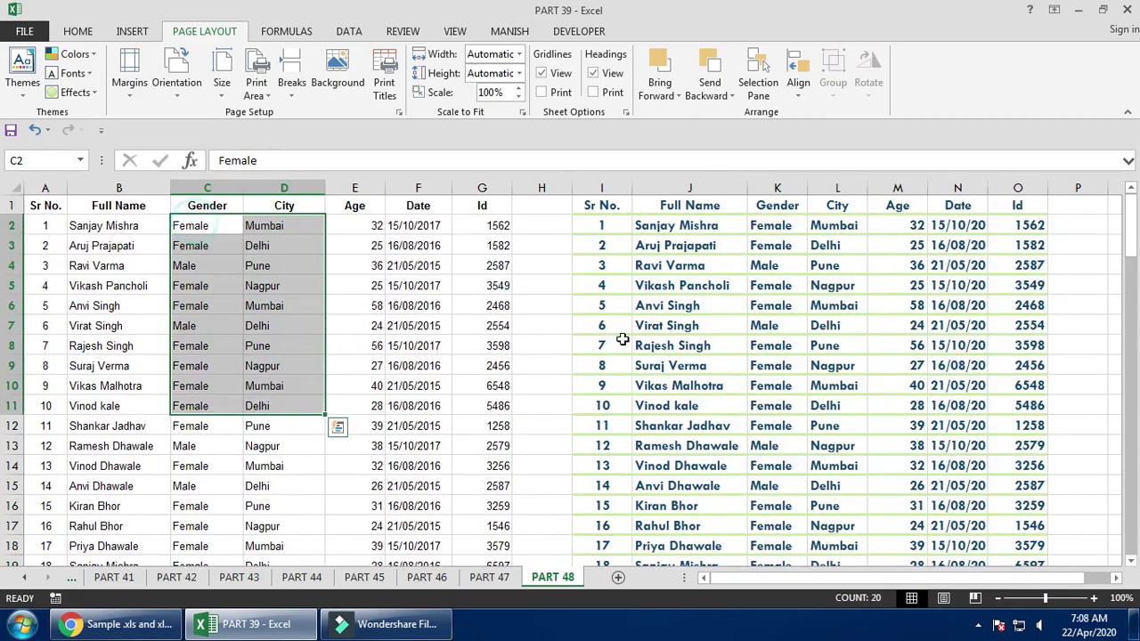
pyautogui.click(669, 206)
pyautogui.moveTo(602, 188); pyautogui.dragTo(998, 187)
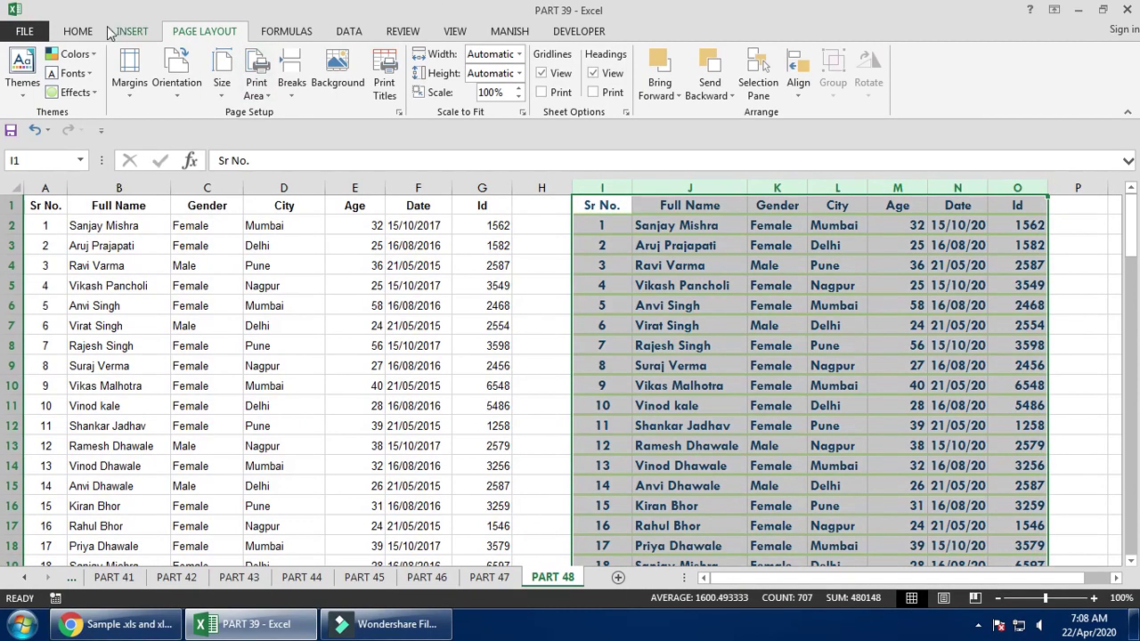
pyautogui.click(78, 31)
pyautogui.click(768, 84)
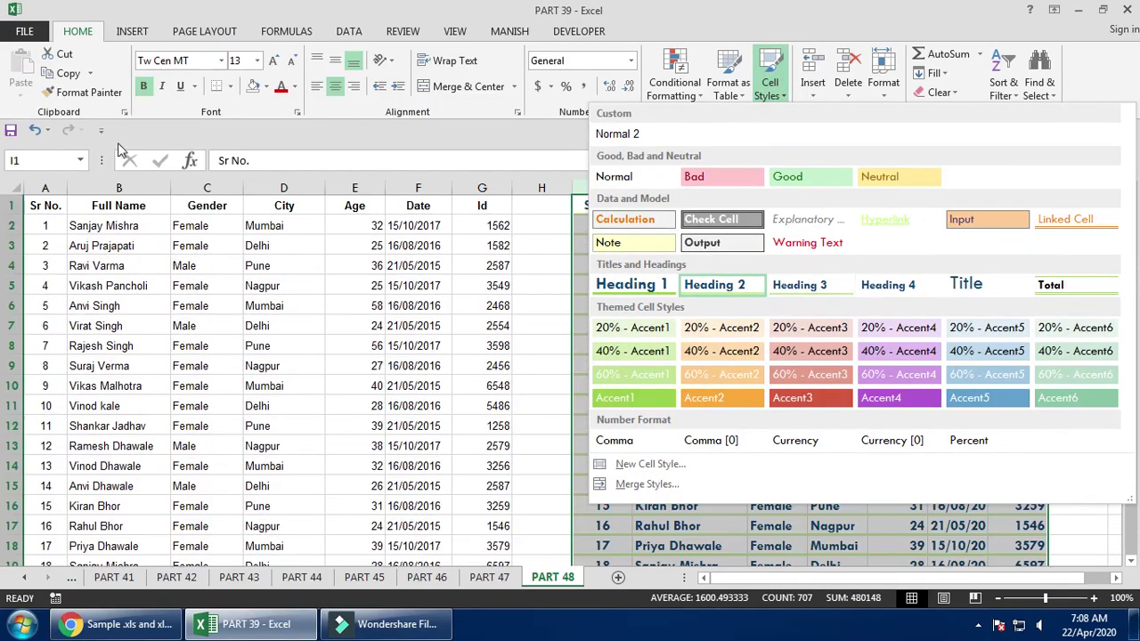
pyautogui.click(150, 132)
# Set the workbook's theme colors to Blue Warm.
pyautogui.click(198, 32)
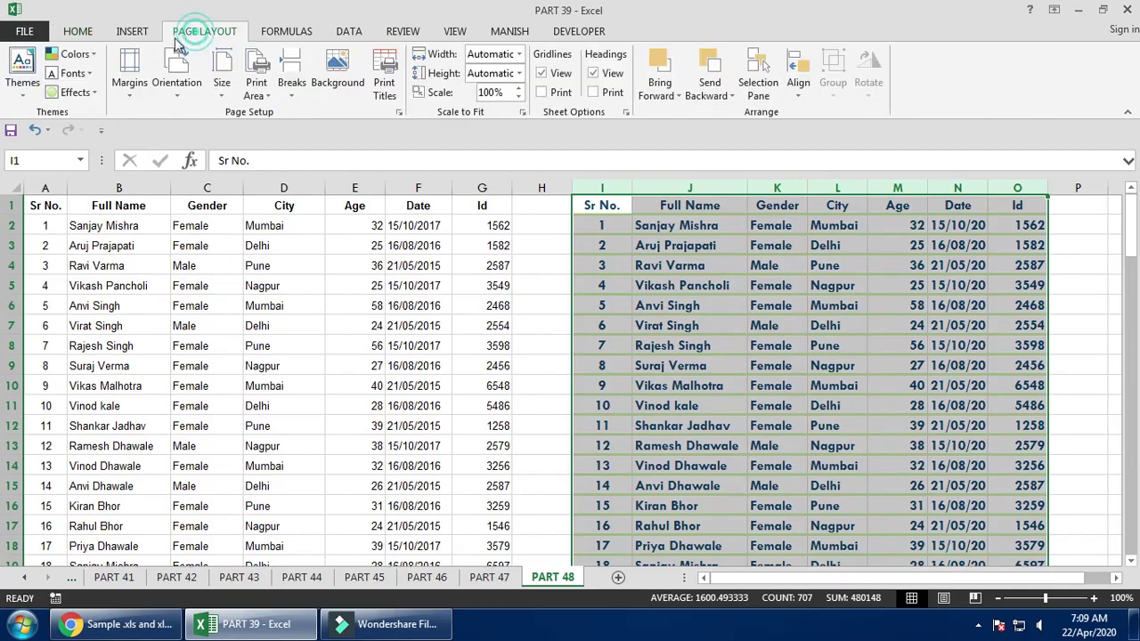
pyautogui.click(25, 93)
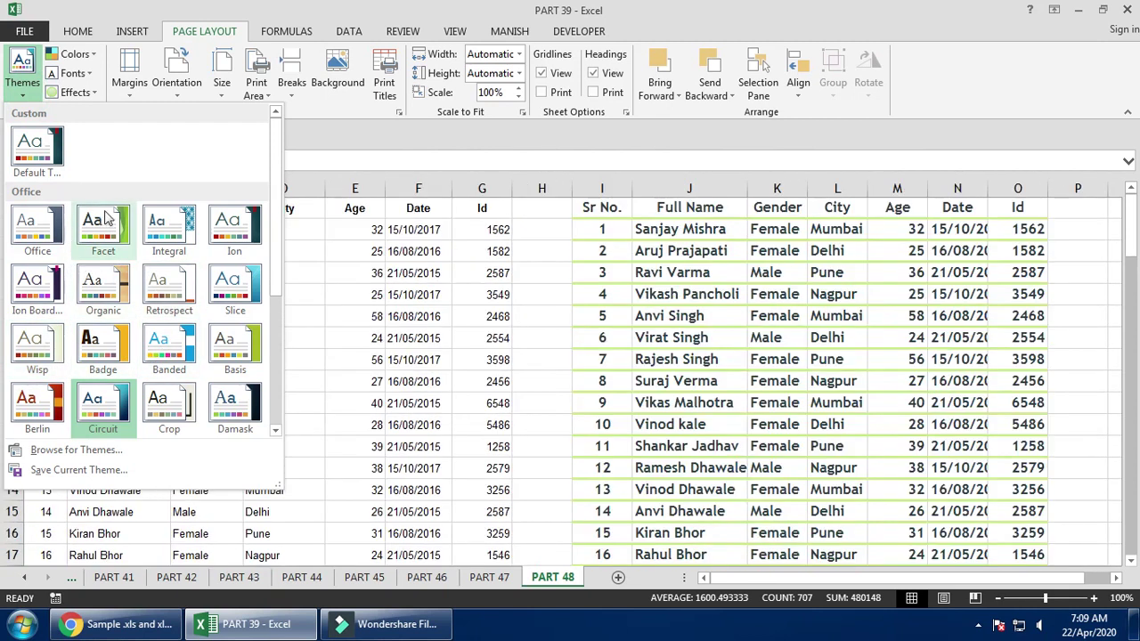
pyautogui.click(92, 59)
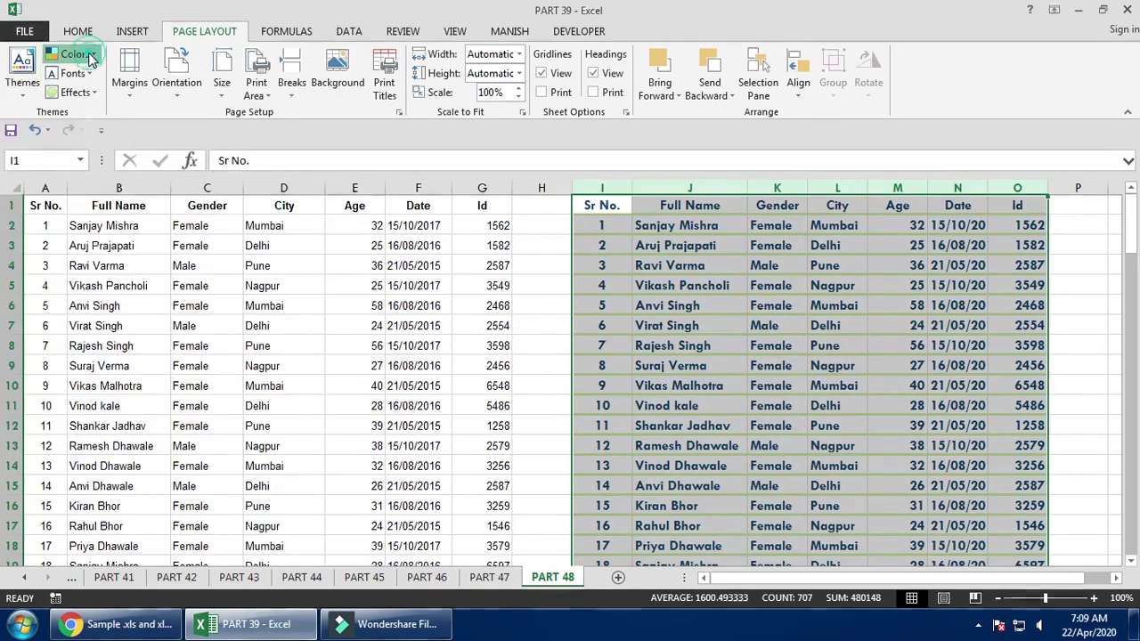
pyautogui.click(92, 58)
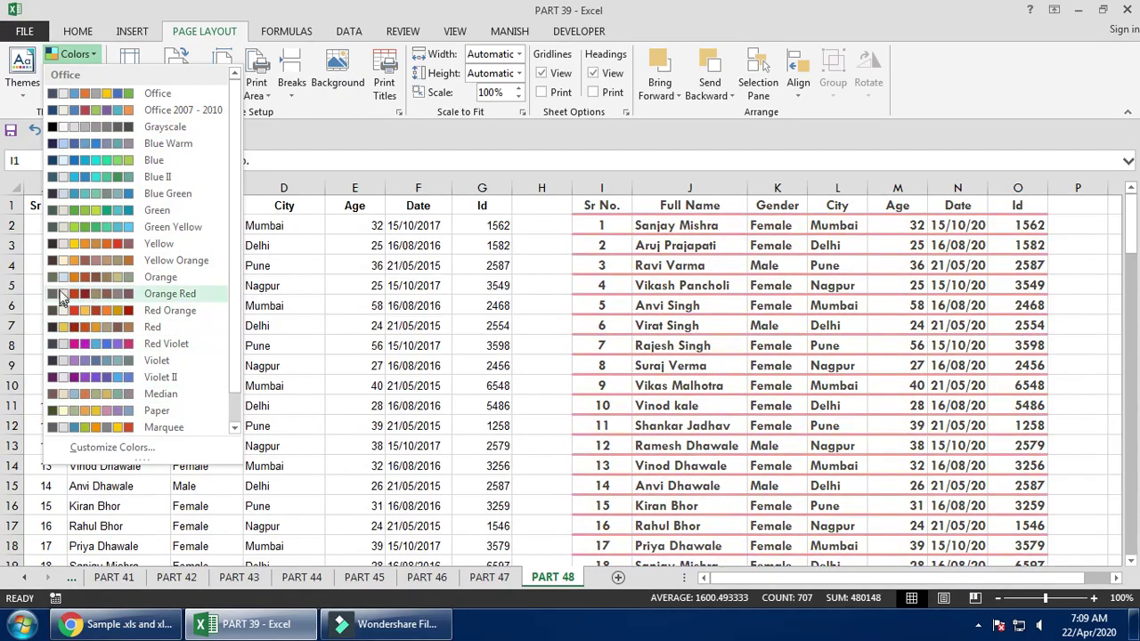
pyautogui.click(80, 144)
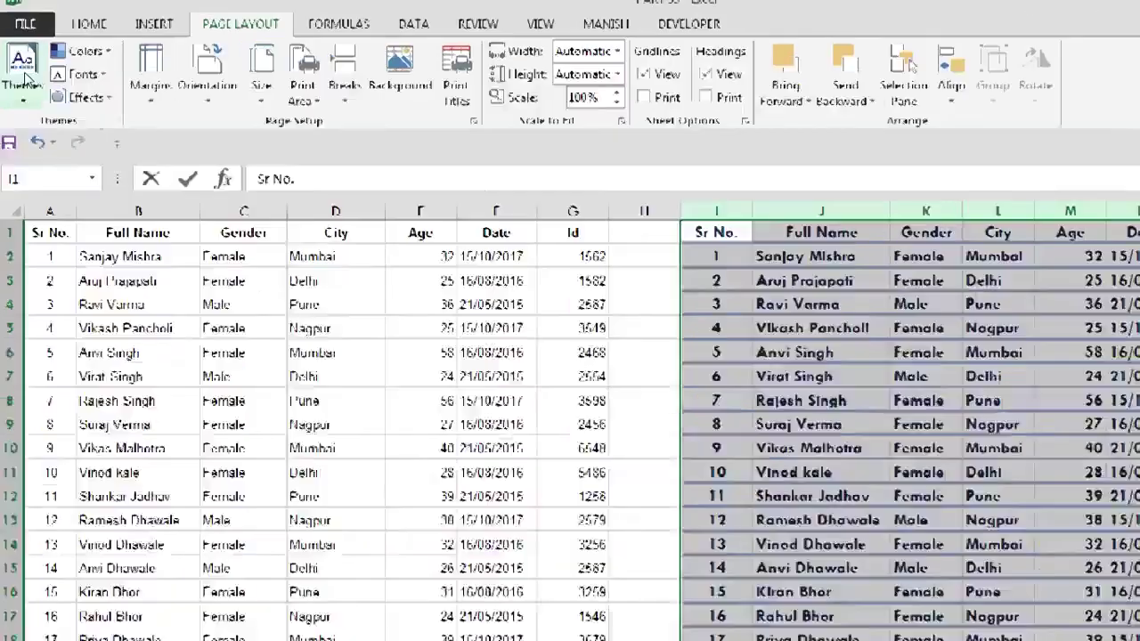
# Look through the theme font sets and set the workbook's theme effects to Inset.
pyautogui.write('=')
pyautogui.press('Escape')
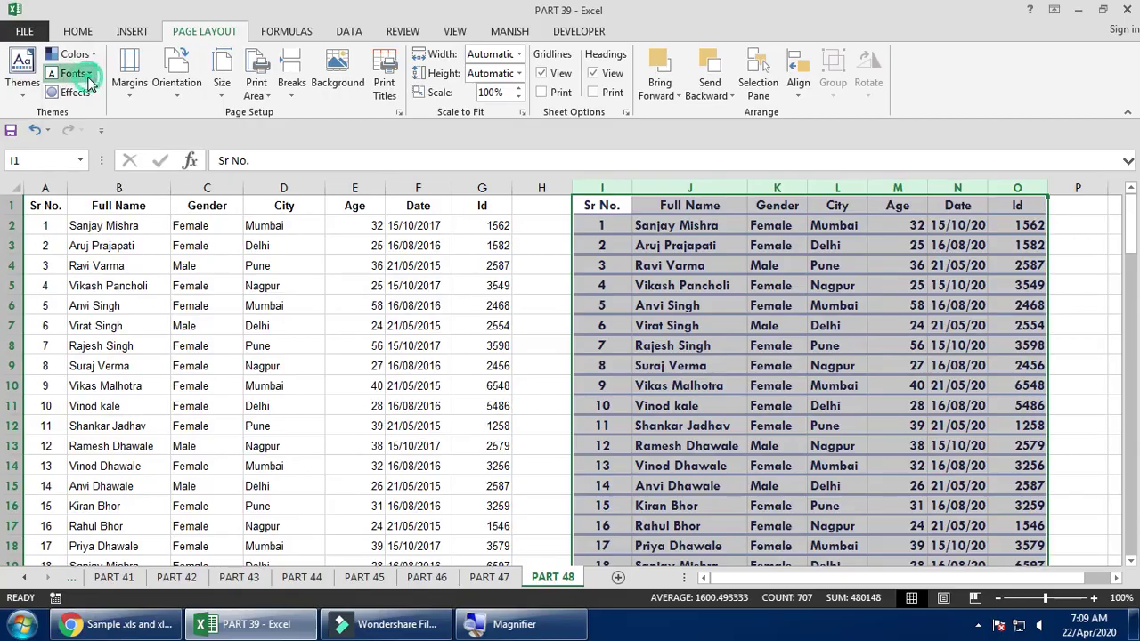
pyautogui.click(111, 75)
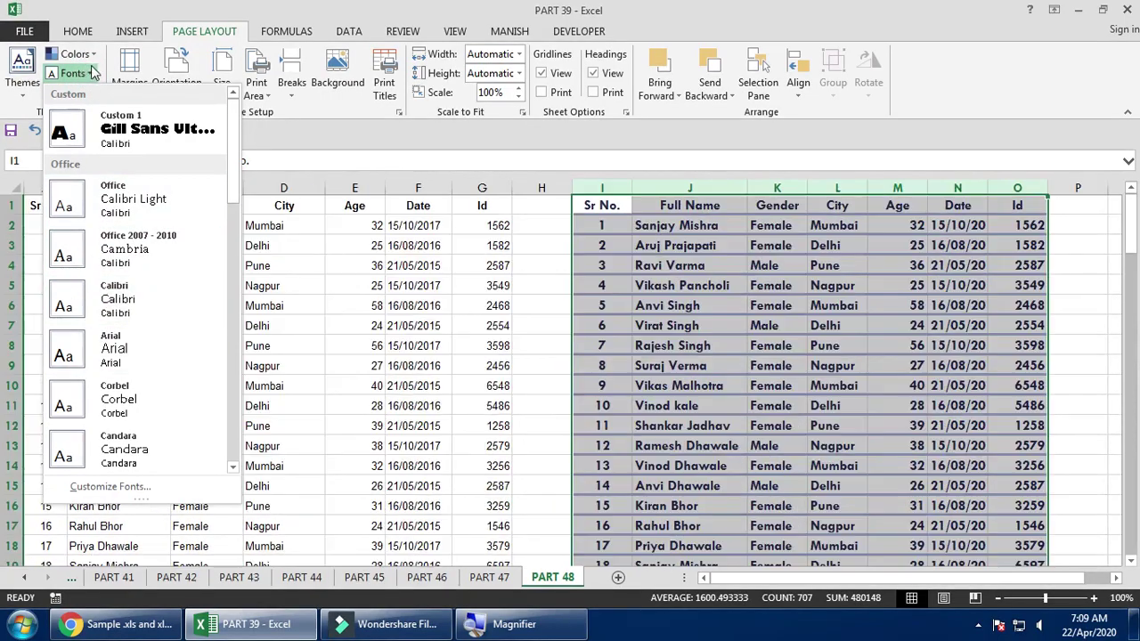
pyautogui.click(94, 73)
pyautogui.click(82, 95)
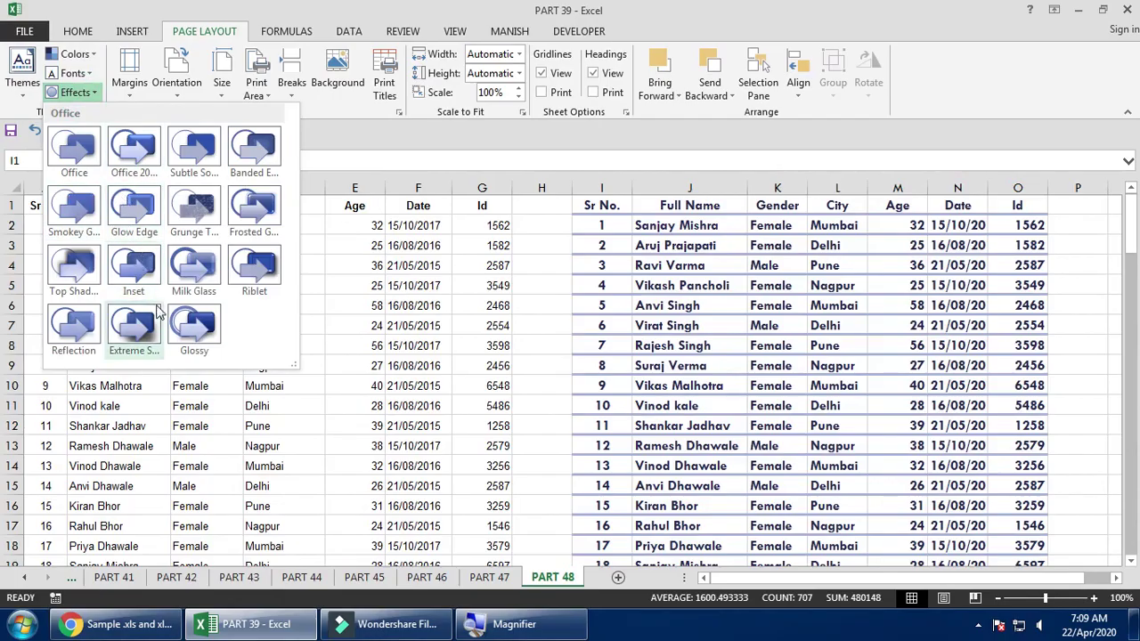
pyautogui.click(144, 261)
pyautogui.click(718, 326)
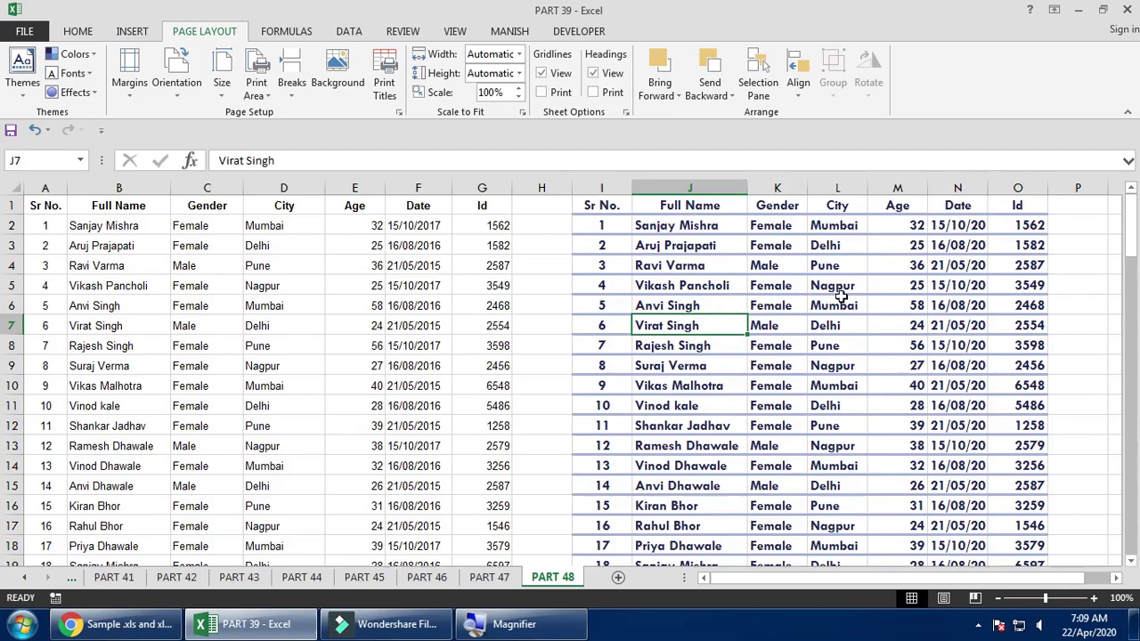
# Delete columns I through P containing the copied table and return to cell A1.
pyautogui.moveTo(598, 188); pyautogui.dragTo(1057, 190)
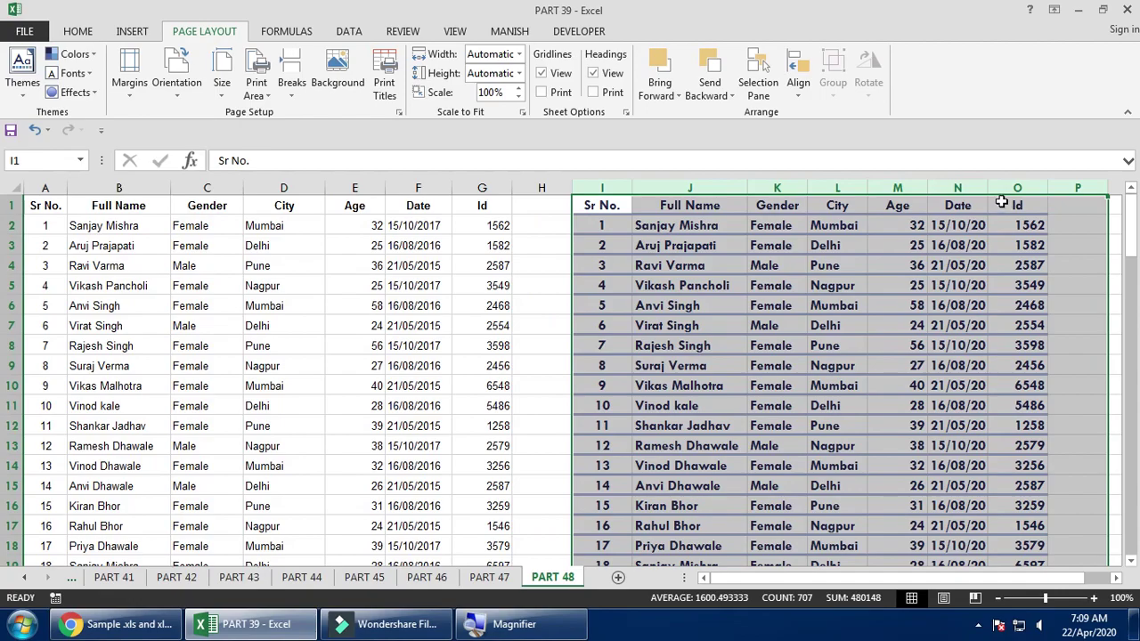
pyautogui.hotkey('ctrl', '-')
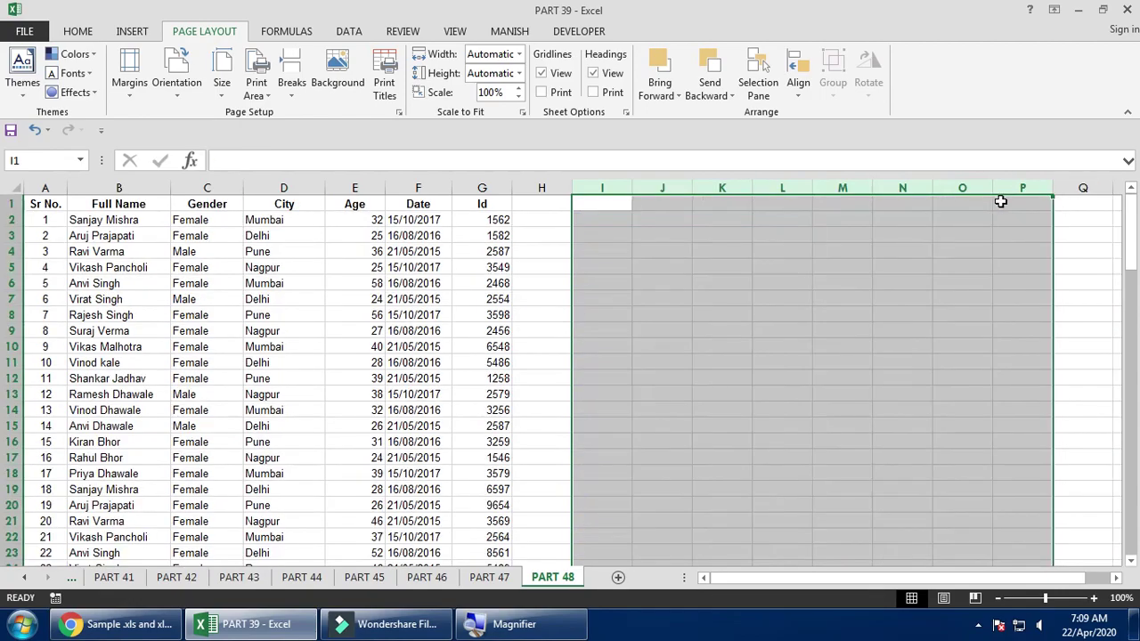
pyautogui.moveTo(417, 234); pyautogui.dragTo(56, 198)
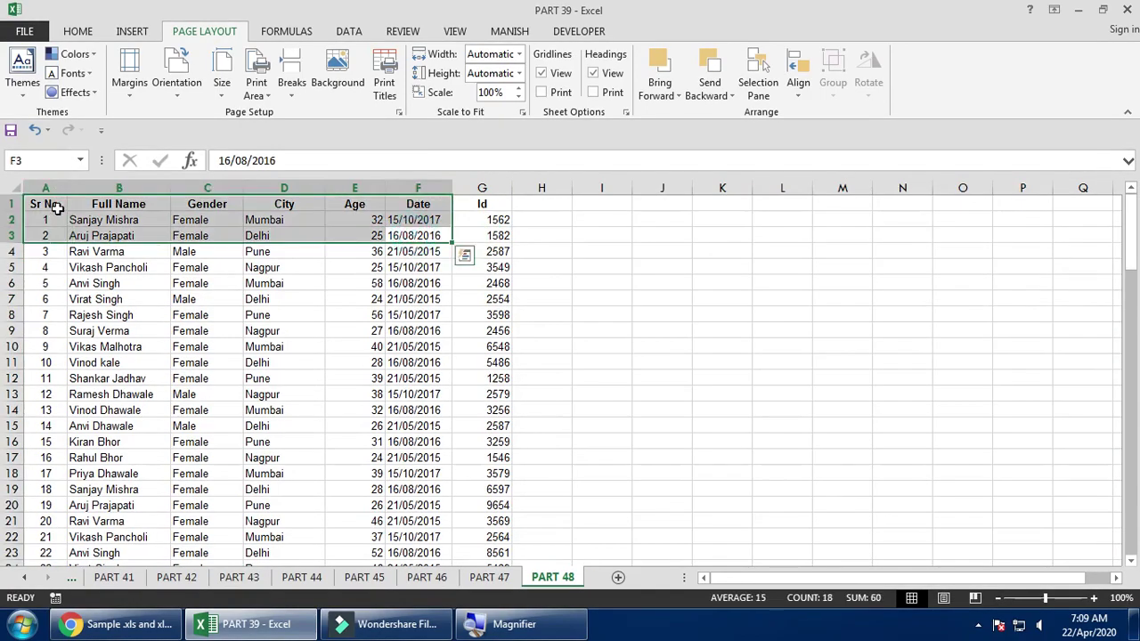
pyautogui.click(53, 201)
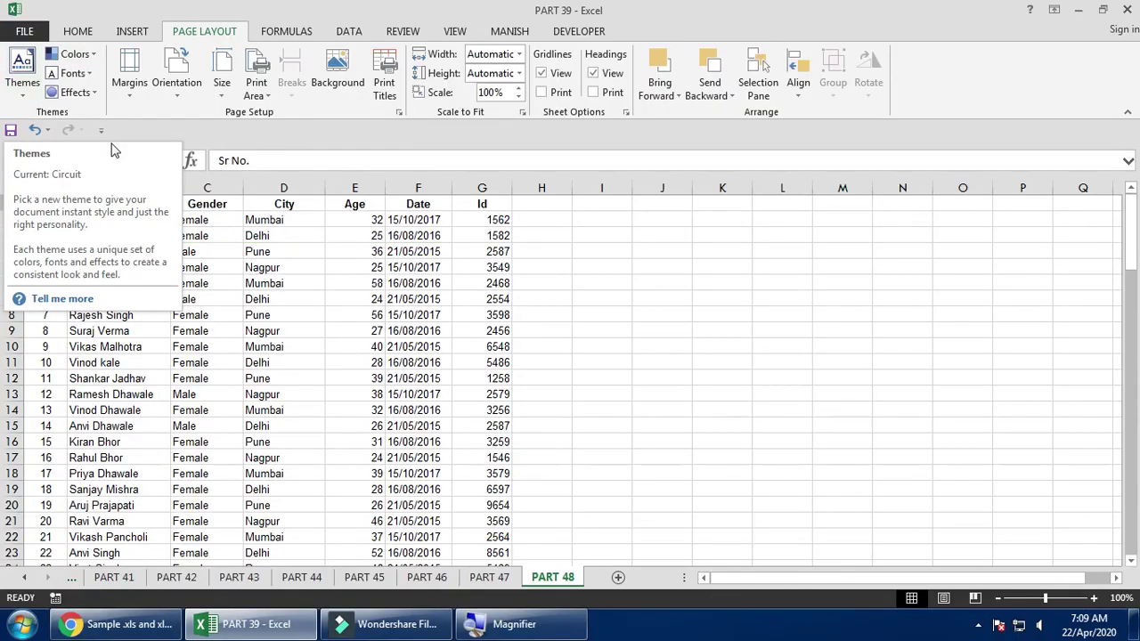
# Examine the available table styles and the page margin presets, leaving the sheet at 115% zoom.
pyautogui.click(78, 31)
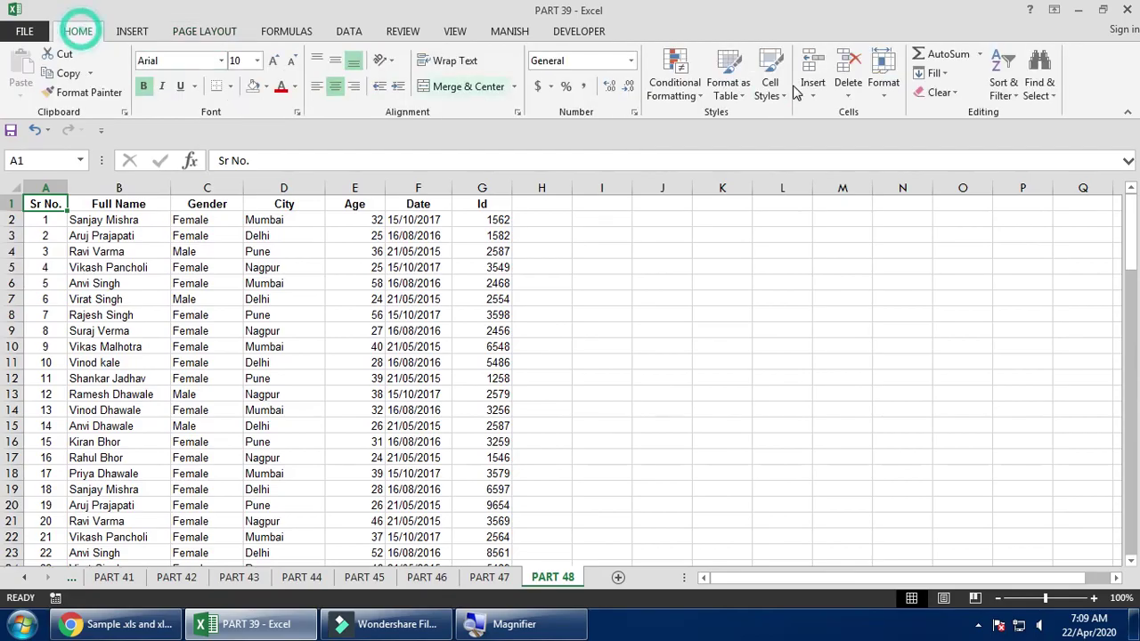
pyautogui.click(748, 96)
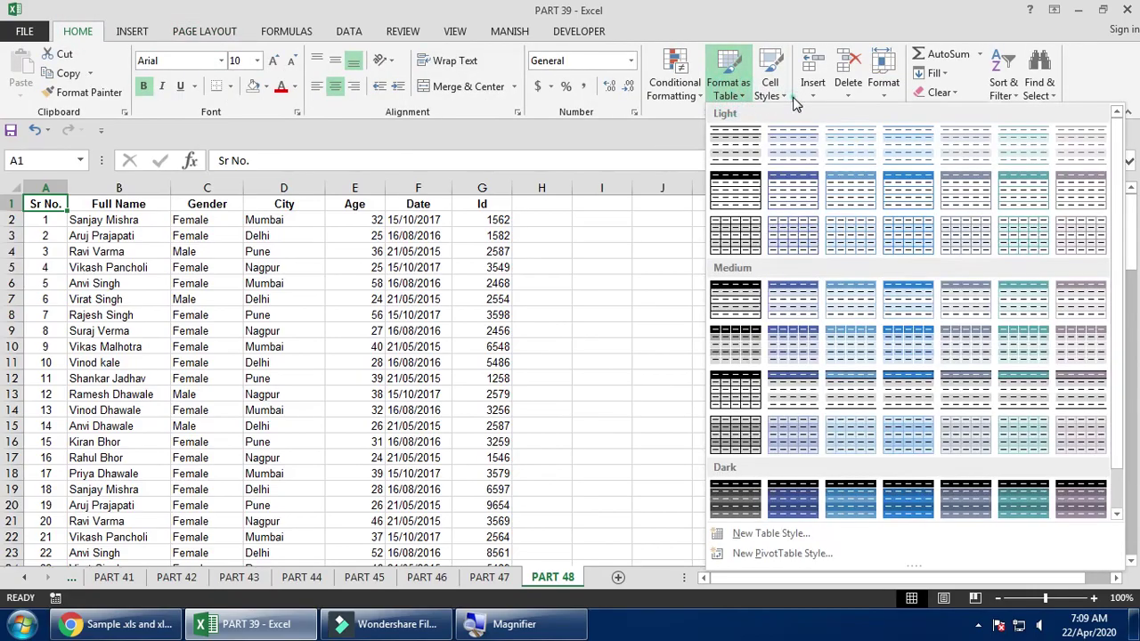
pyautogui.click(795, 104)
pyautogui.click(132, 33)
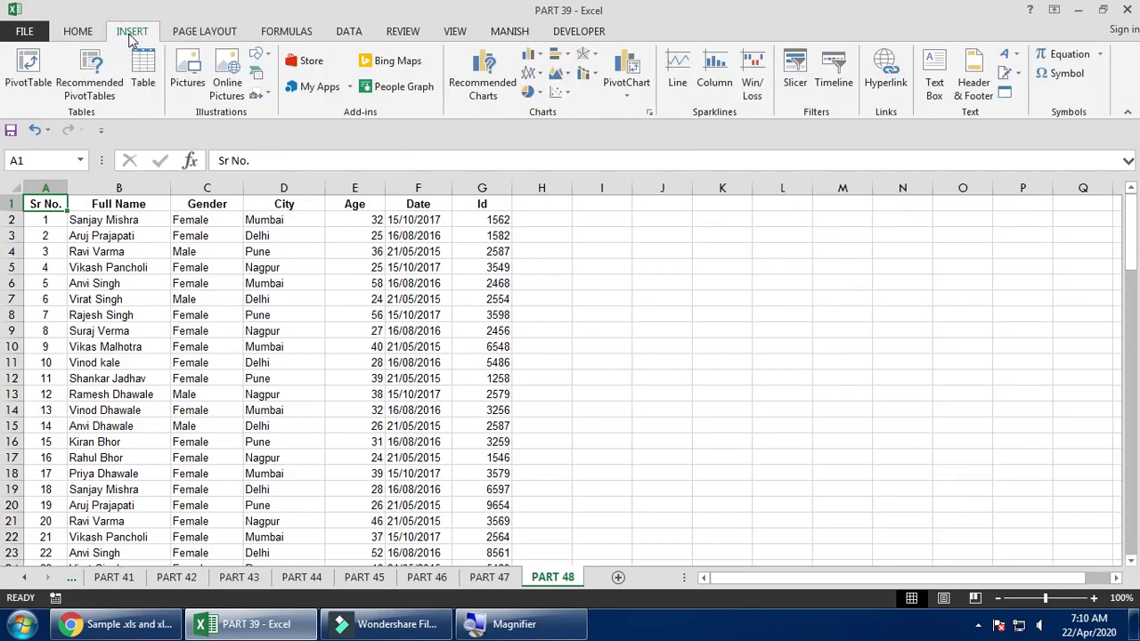
pyautogui.click(179, 33)
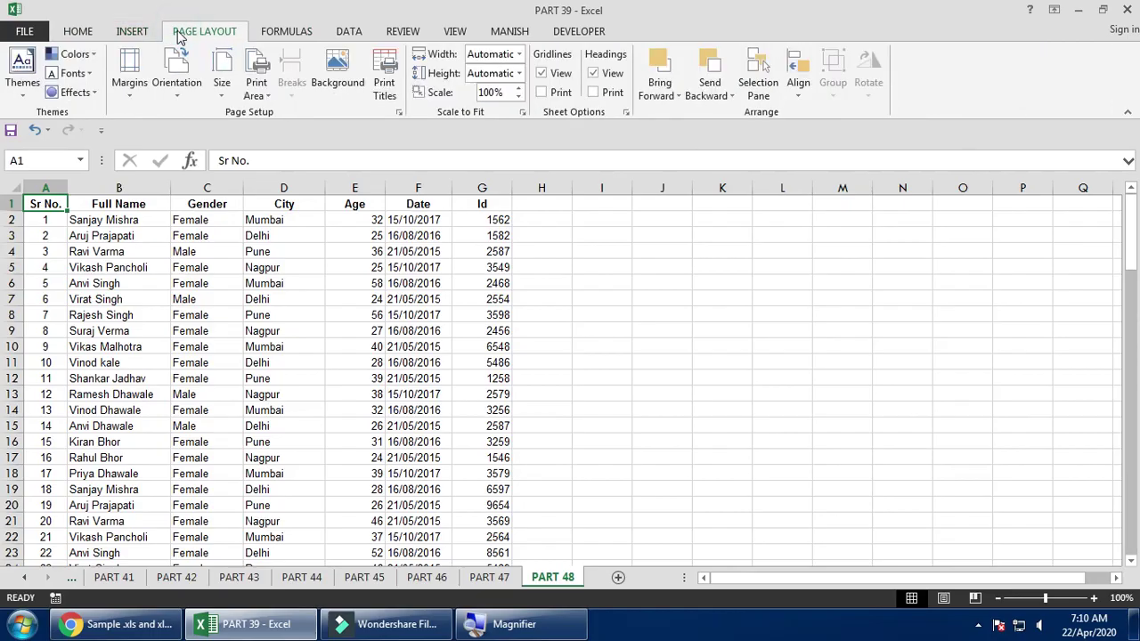
pyautogui.click(128, 99)
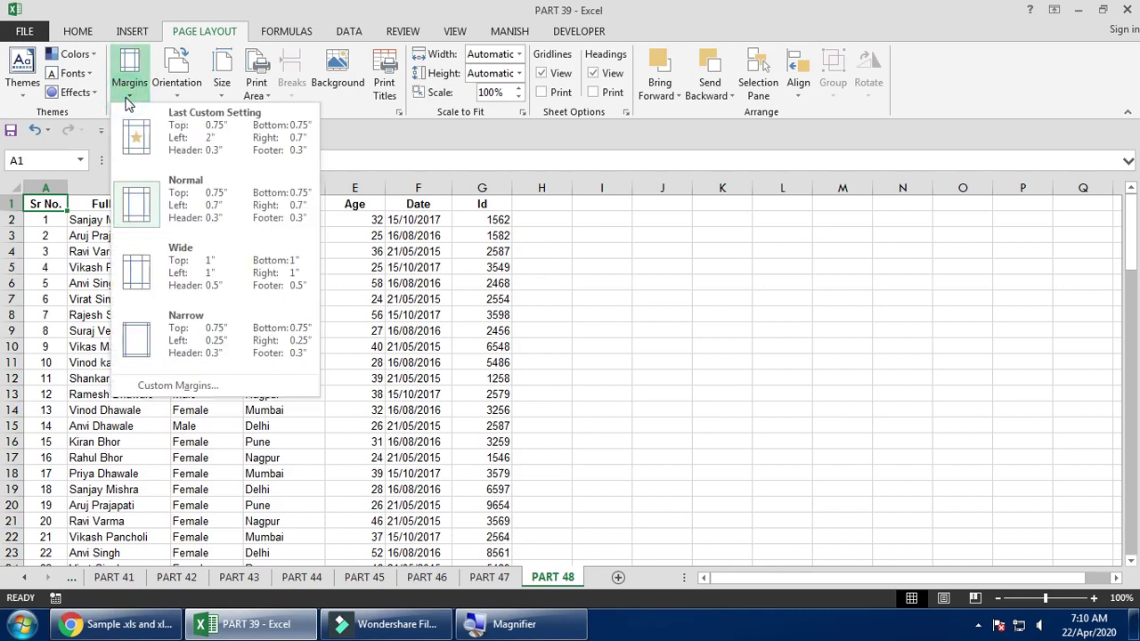
pyautogui.click(443, 358)
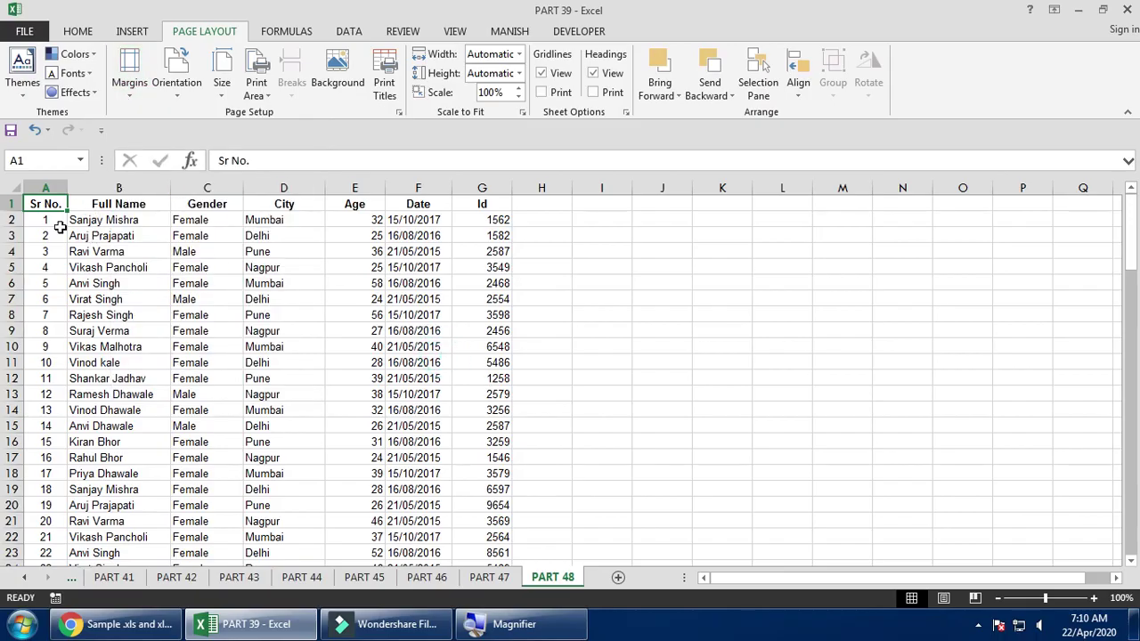
pyautogui.scroll(1, 59, 227)
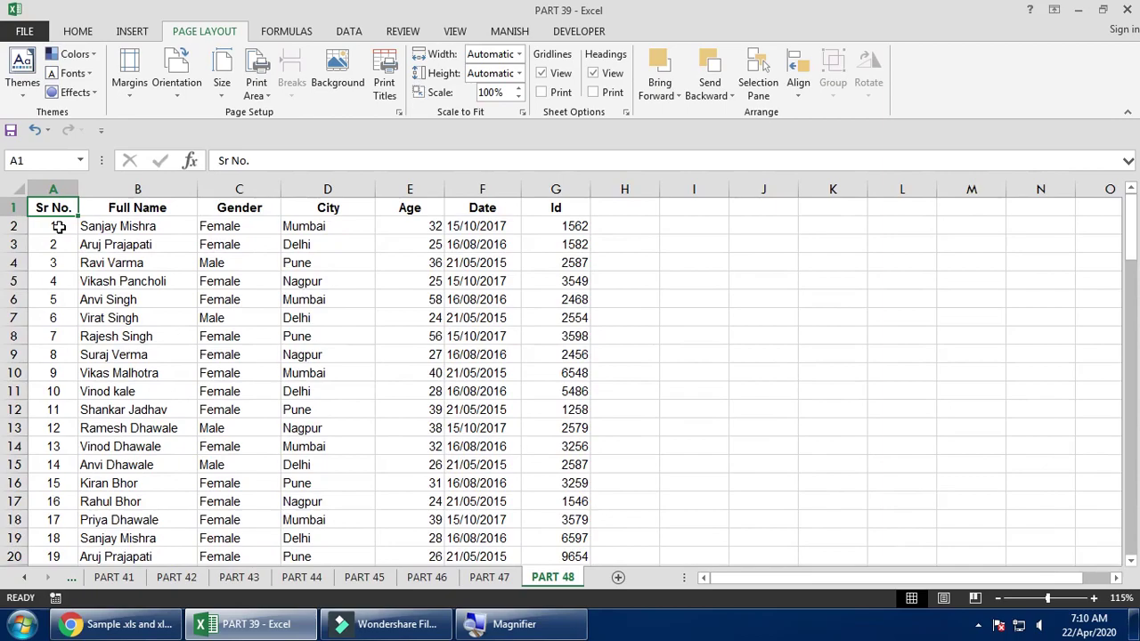
# Preview the sheet for printing, leaf through pages 1 to 3, and examine the enlarged first page before returning to the sheet.
pyautogui.hotkey('ctrl', 'p')
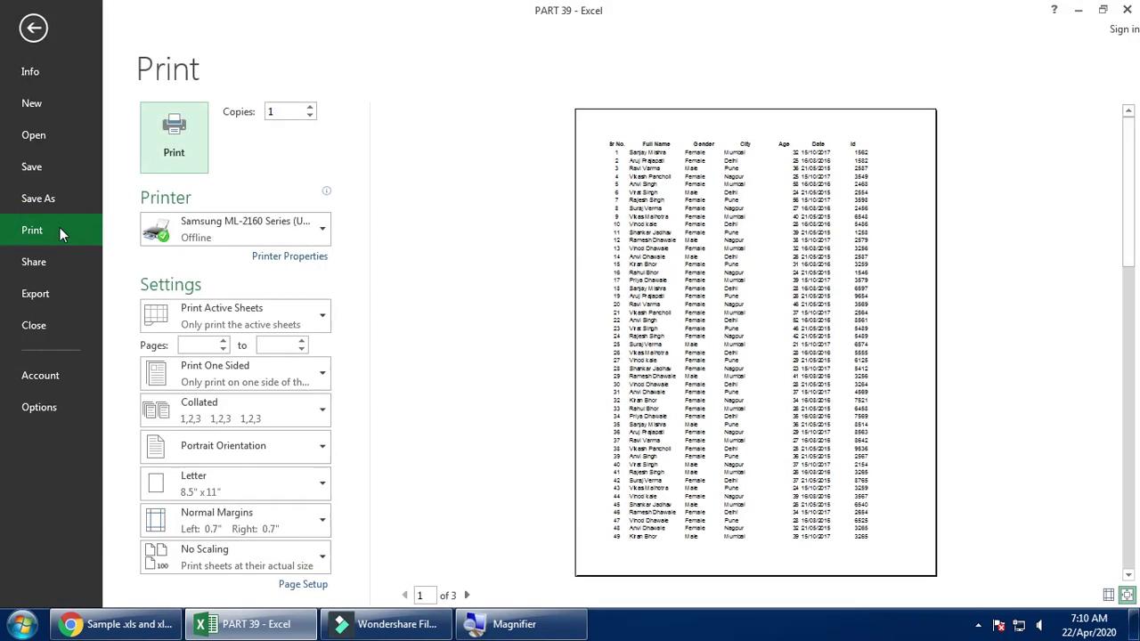
pyautogui.click(466, 594)
pyautogui.click(466, 594)
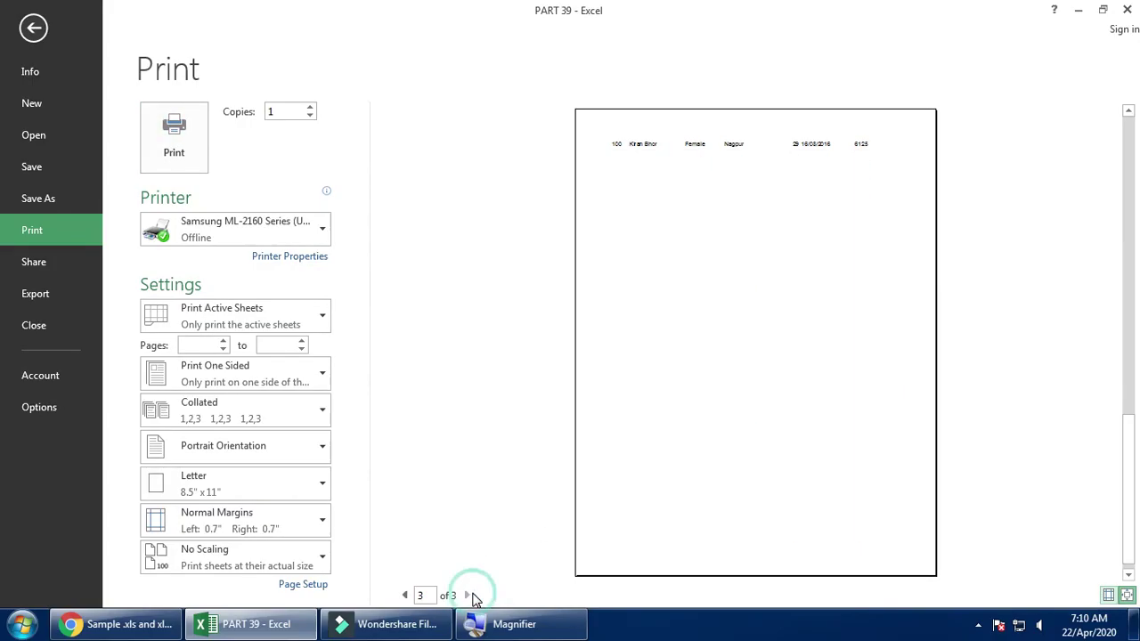
pyautogui.click(405, 595)
pyautogui.click(405, 595)
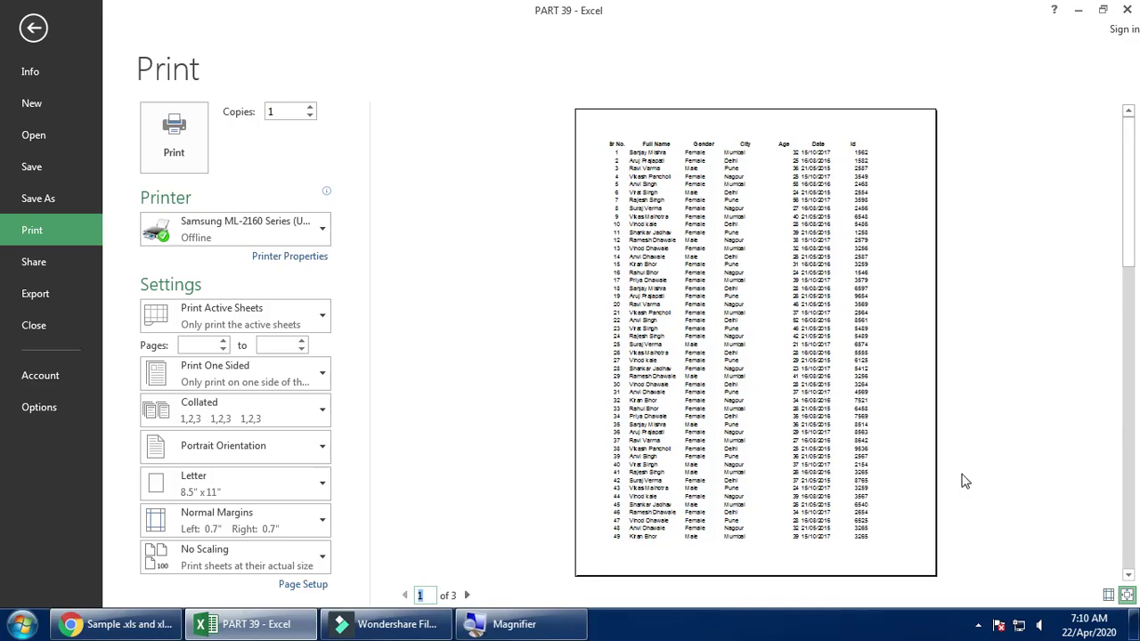
pyautogui.click(821, 357)
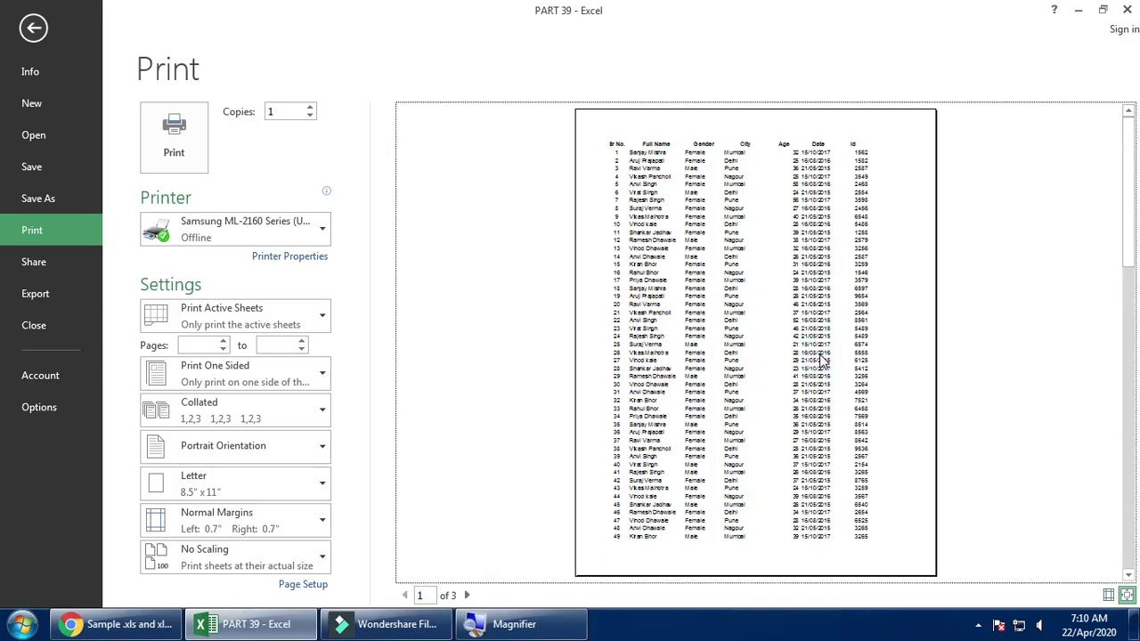
pyautogui.click(821, 357)
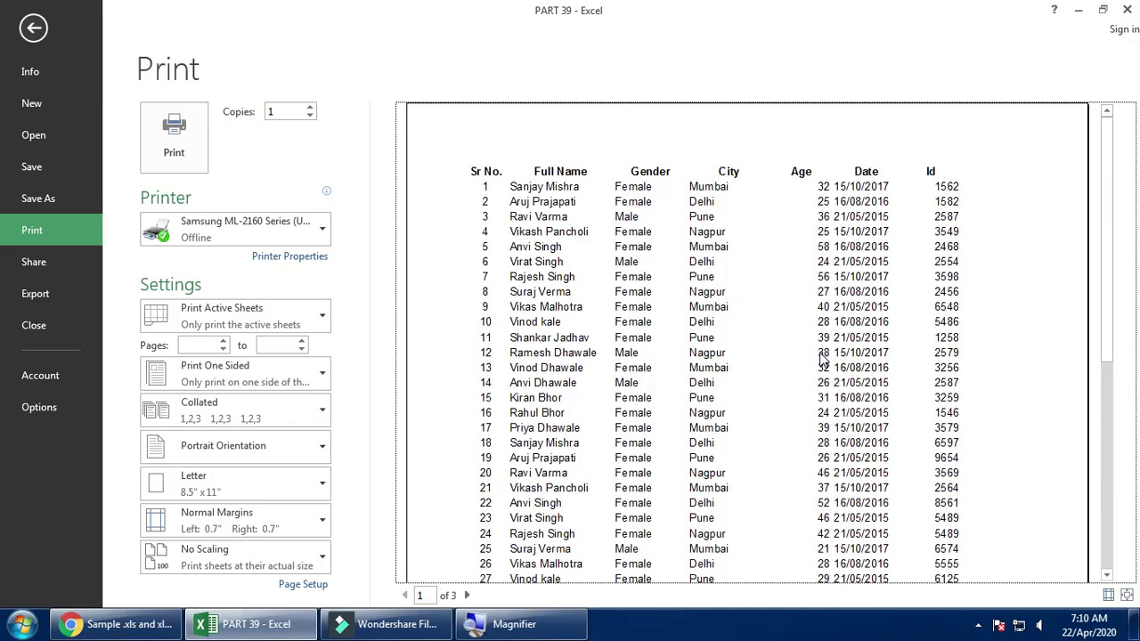
pyautogui.scroll(-8, 821, 357)
pyautogui.scroll(5, 821, 357)
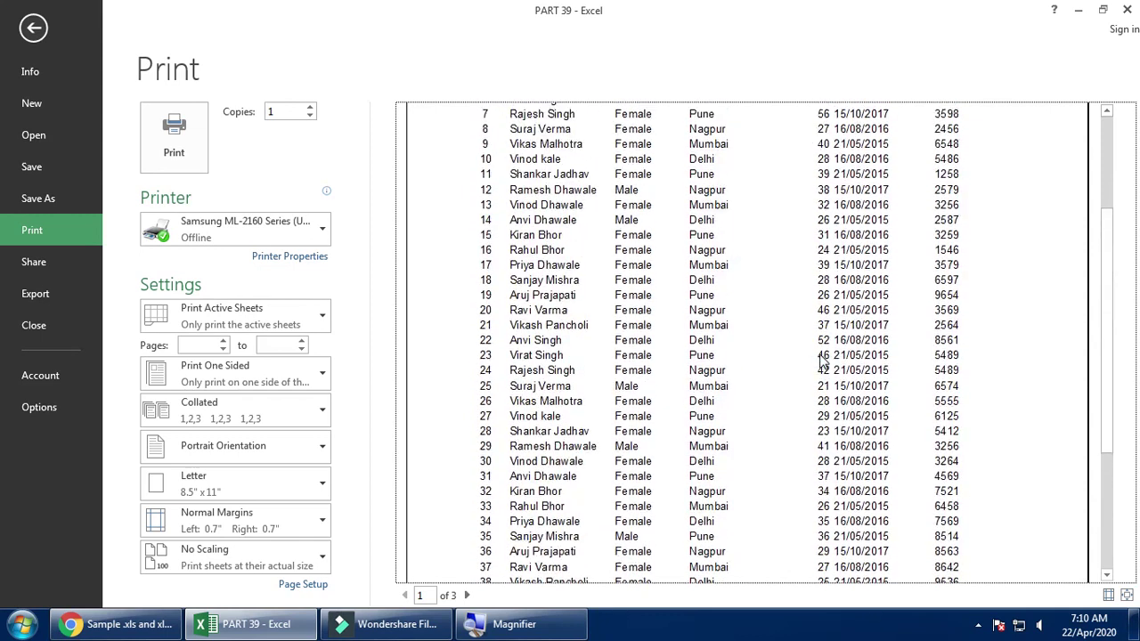
pyautogui.scroll(3, 821, 357)
pyautogui.scroll(-8, 821, 357)
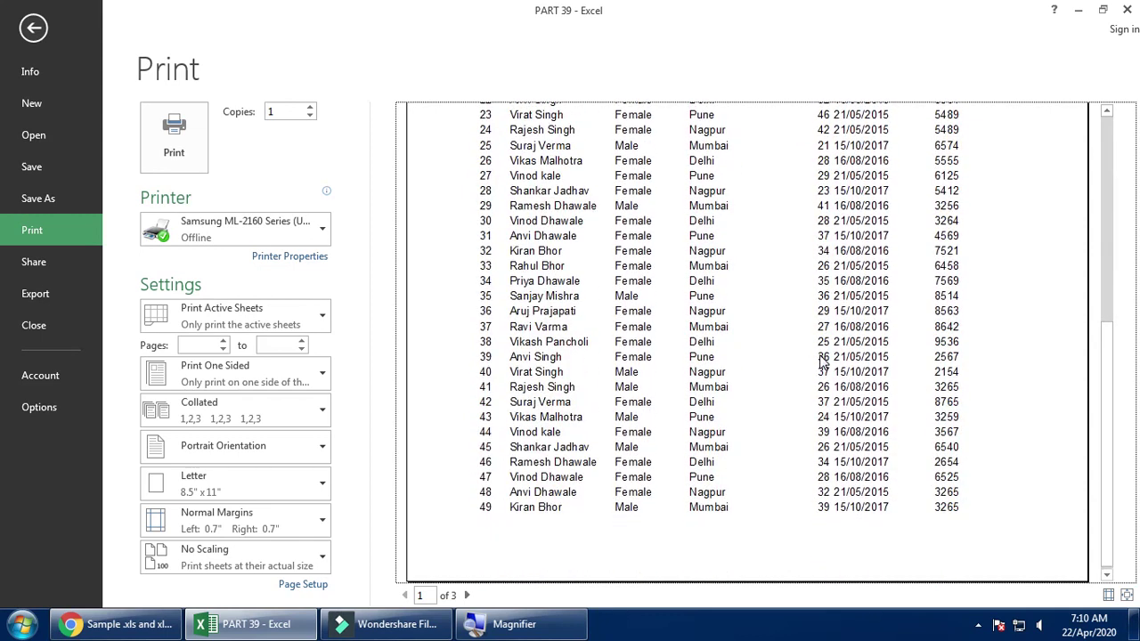
pyautogui.press('Escape')
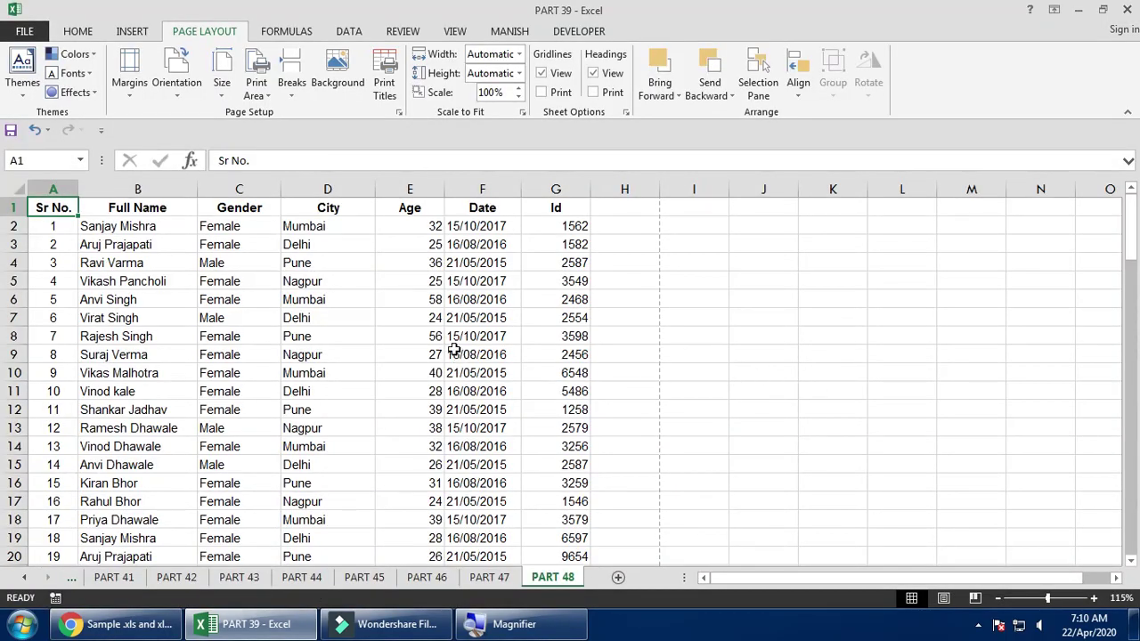
# Apply All Borders to the whole data table, from cell A1 through G101.
pyautogui.hotkey('ctrl', 'shift', 'End')
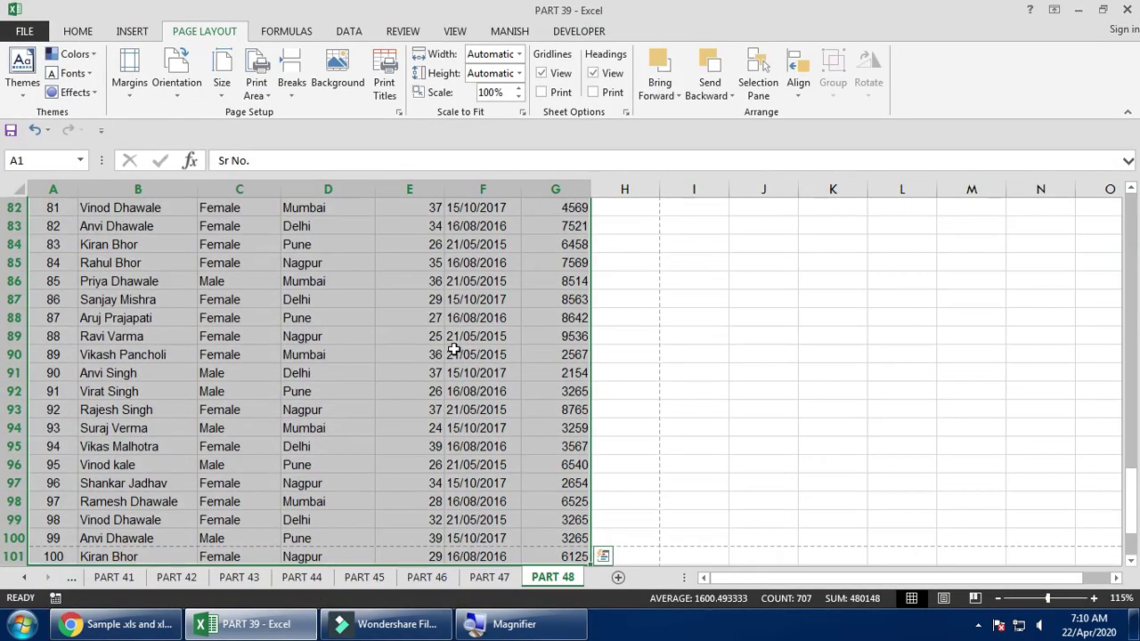
pyautogui.click(78, 31)
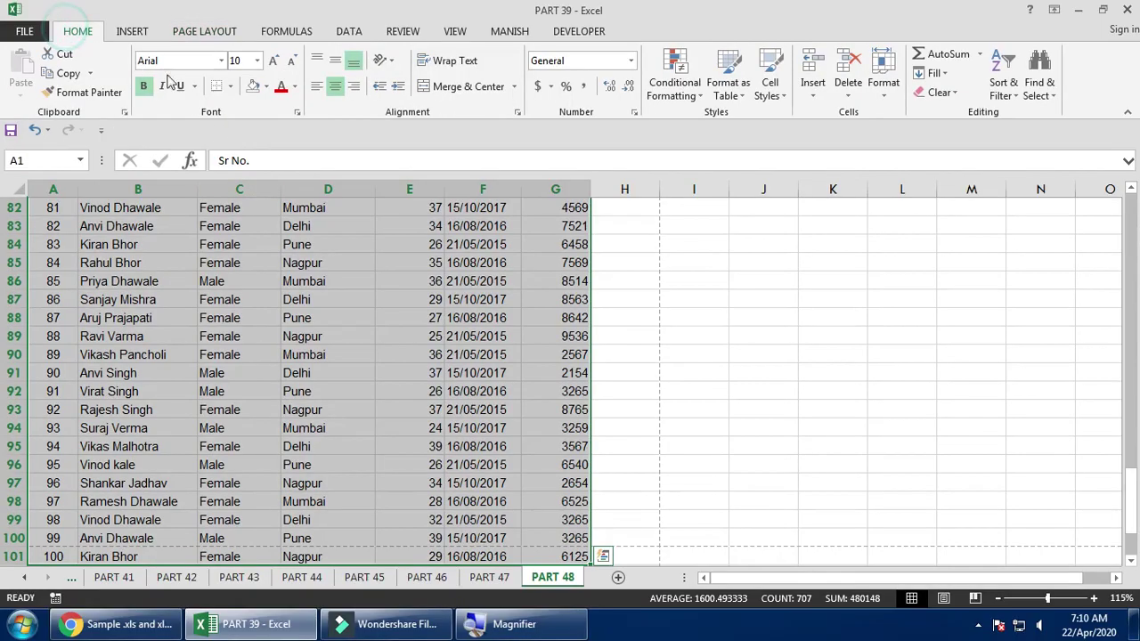
pyautogui.click(230, 87)
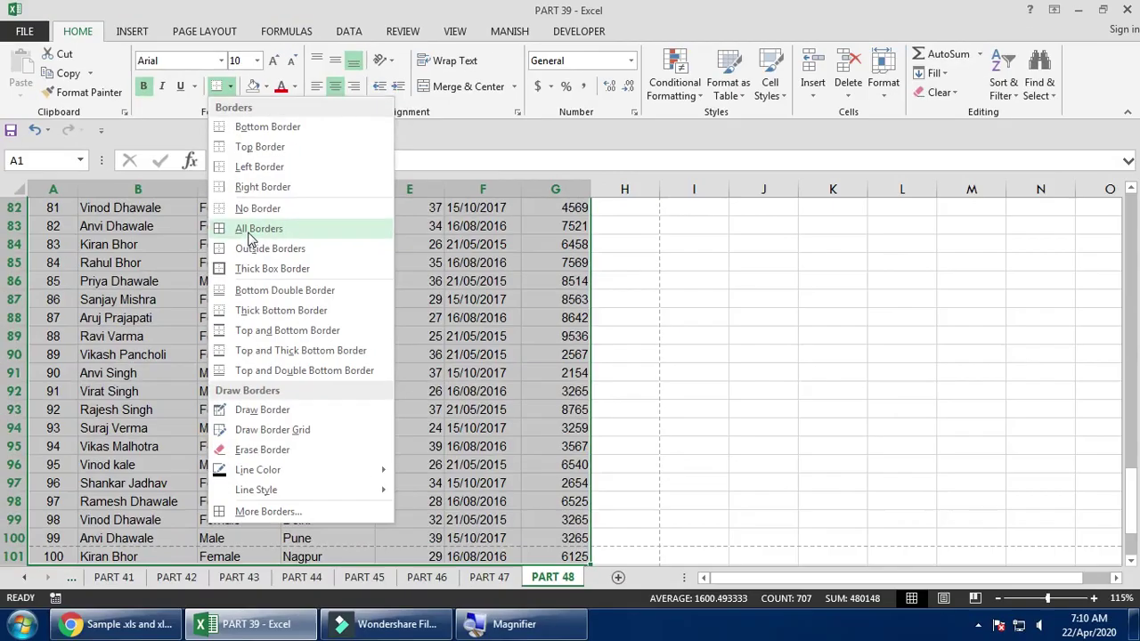
pyautogui.click(248, 230)
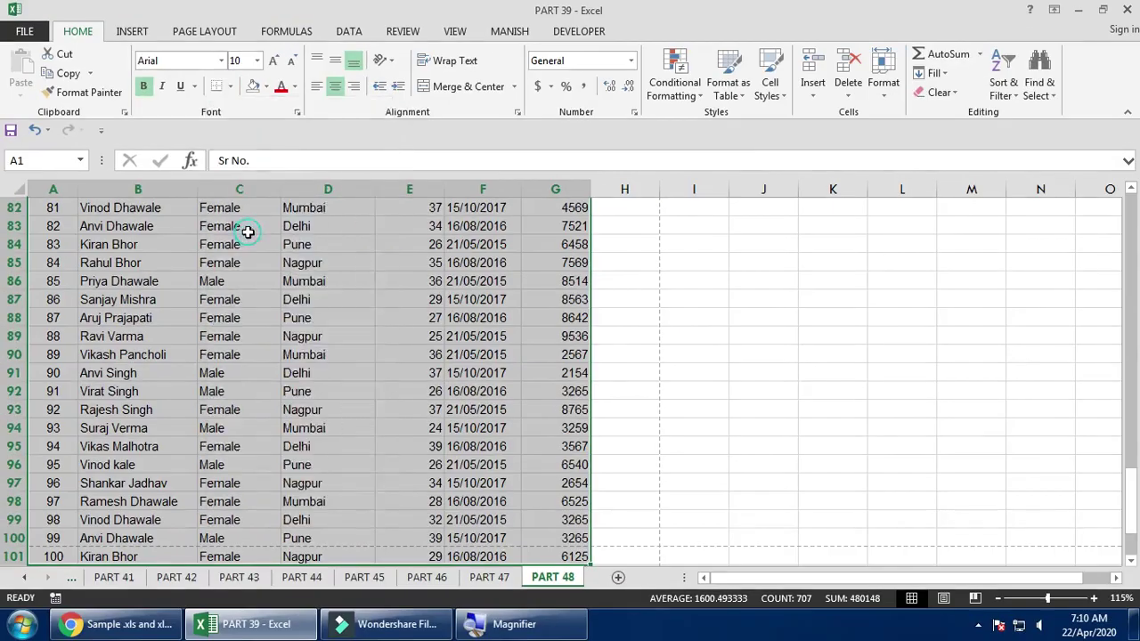
pyautogui.scroll(20, 128, 263)
# Review the bordered table across the pages of the print preview and return to the sheet.
pyautogui.hotkey('ctrl', 'p')
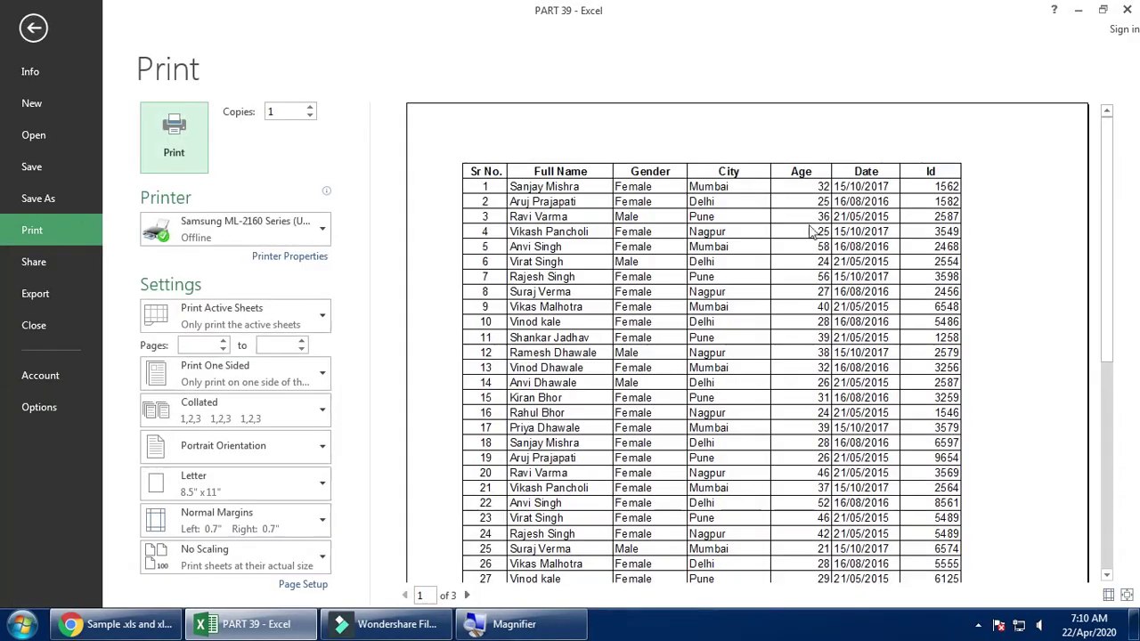
pyautogui.scroll(-7, 798, 323)
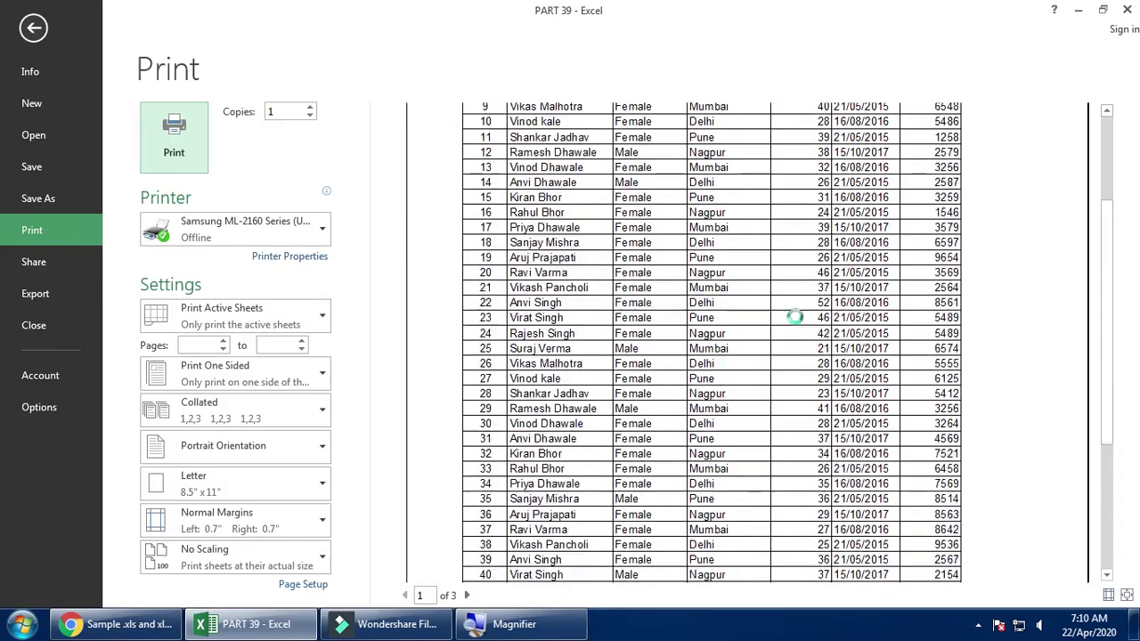
pyautogui.scroll(7, 632, 401)
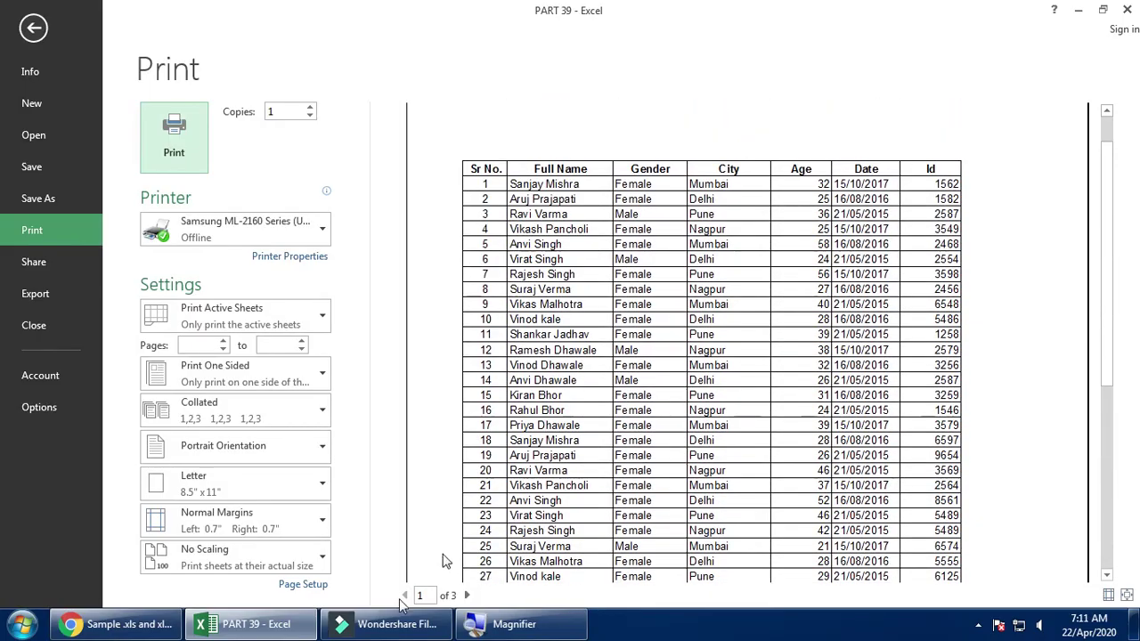
pyautogui.click(467, 596)
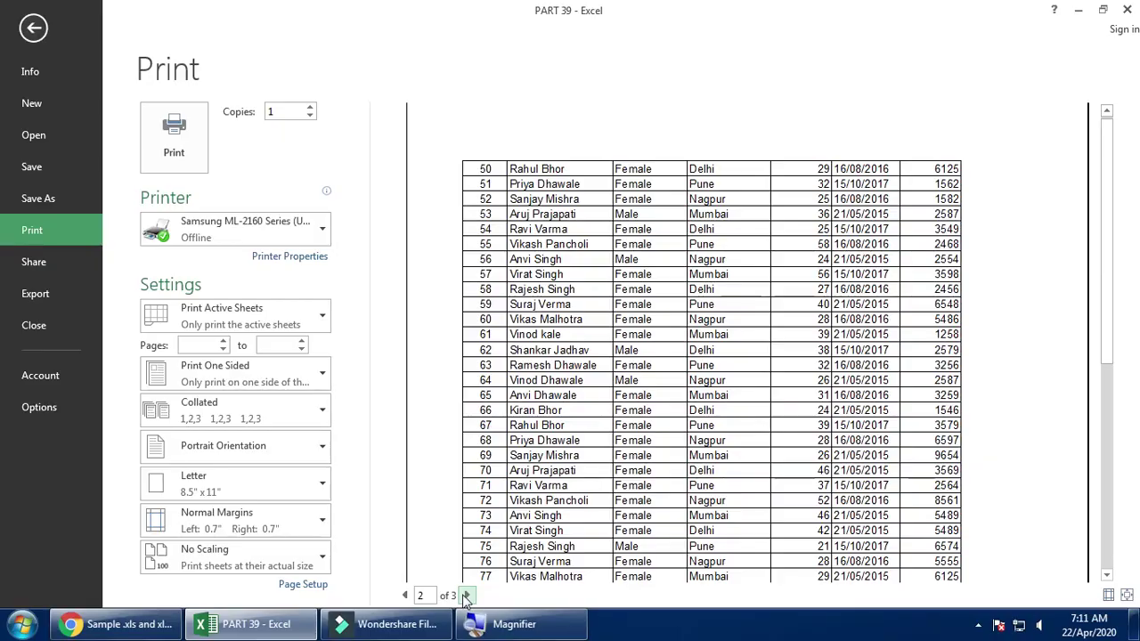
pyautogui.click(467, 596)
pyautogui.press('Escape')
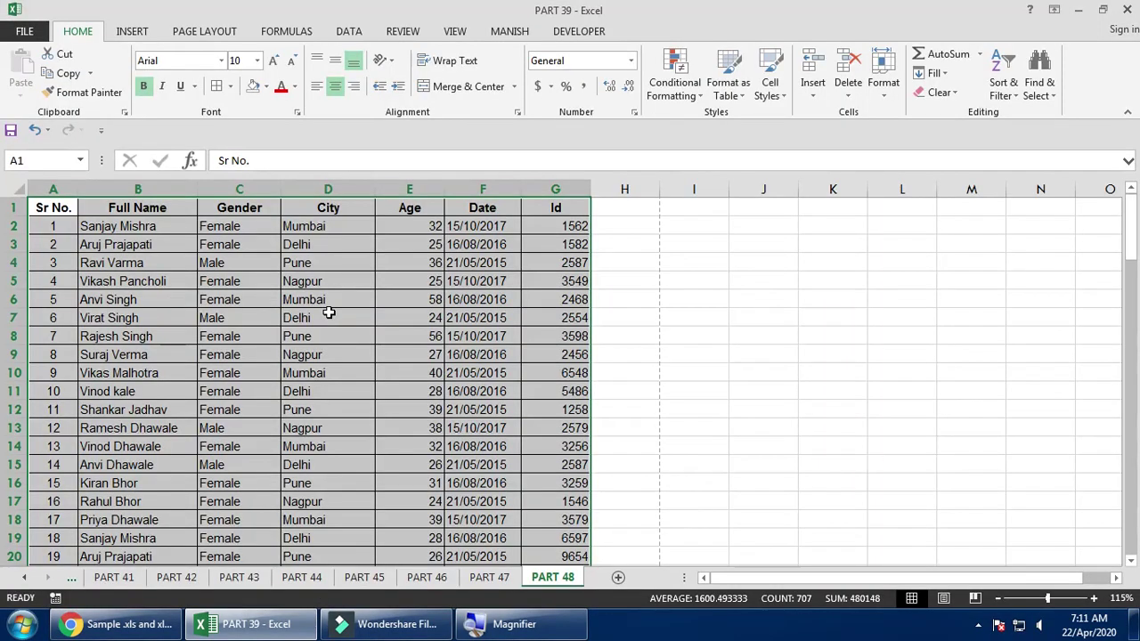
# Examine the dashed page-break line between columns H and I and compare the page width with the print preview.
pyautogui.click(203, 32)
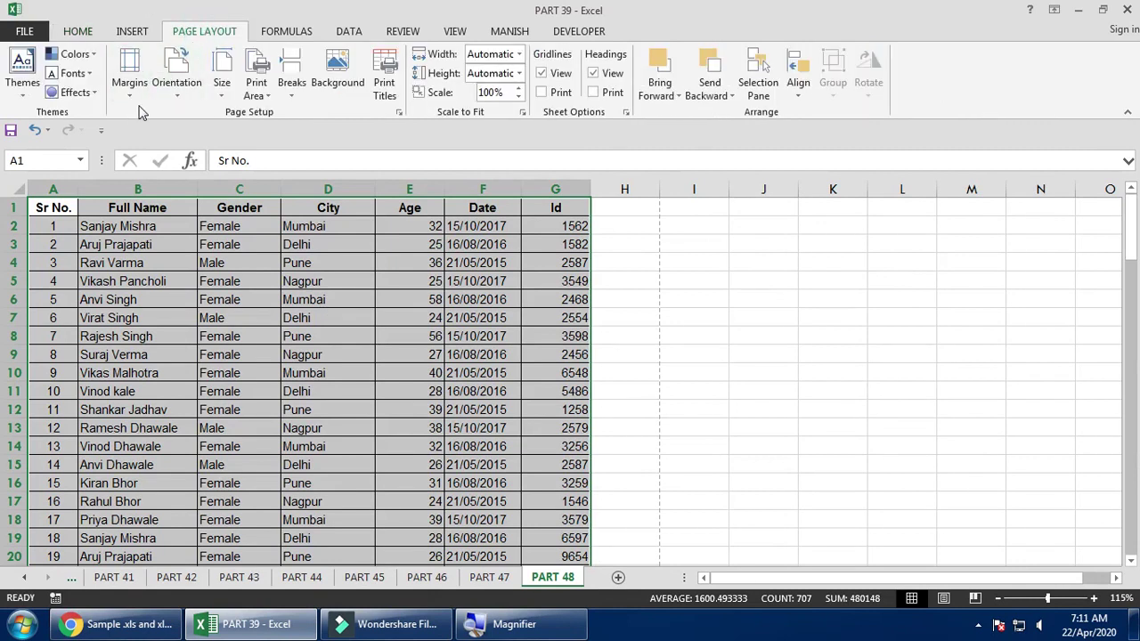
pyautogui.click(614, 214)
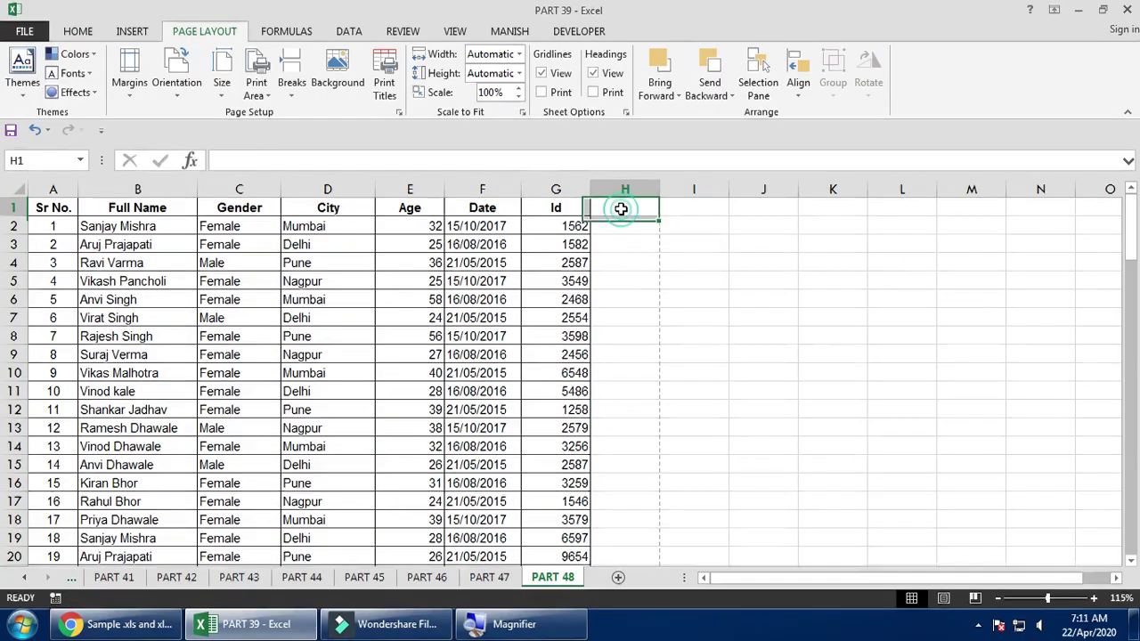
pyautogui.click(55, 210)
pyautogui.click(178, 211)
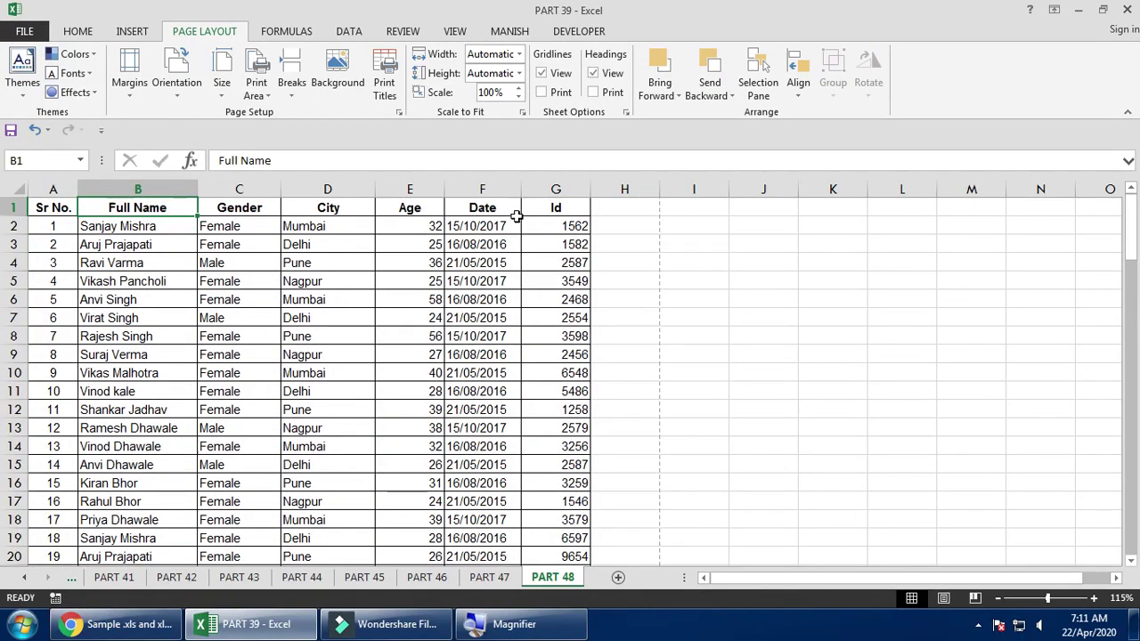
pyautogui.click(584, 207)
pyautogui.click(624, 205)
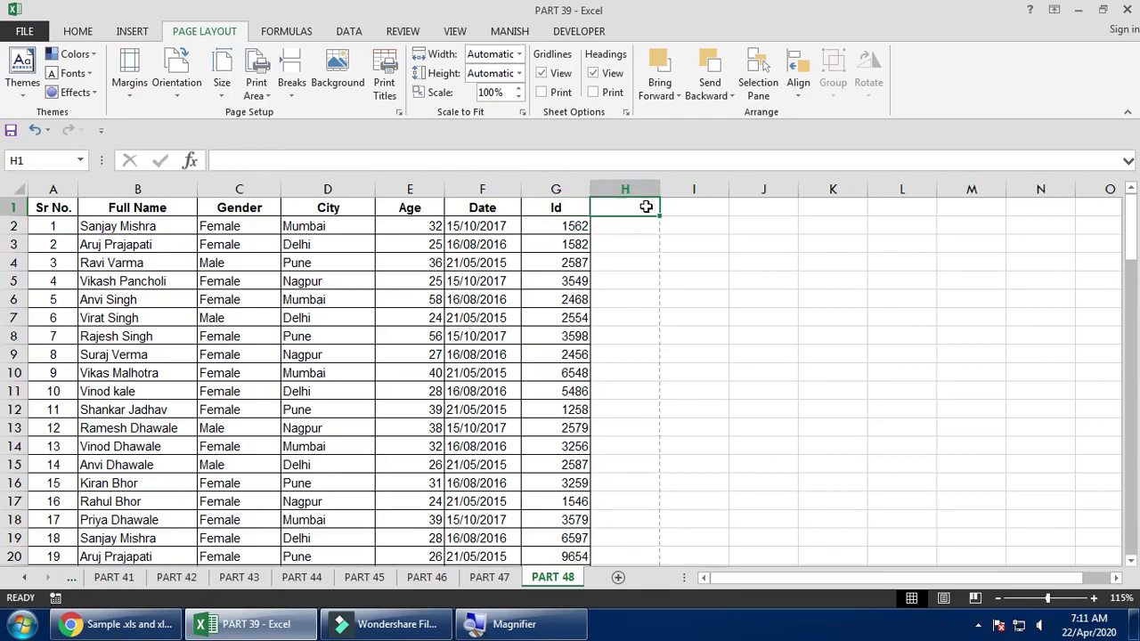
pyautogui.moveTo(640, 244); pyautogui.dragTo(629, 386)
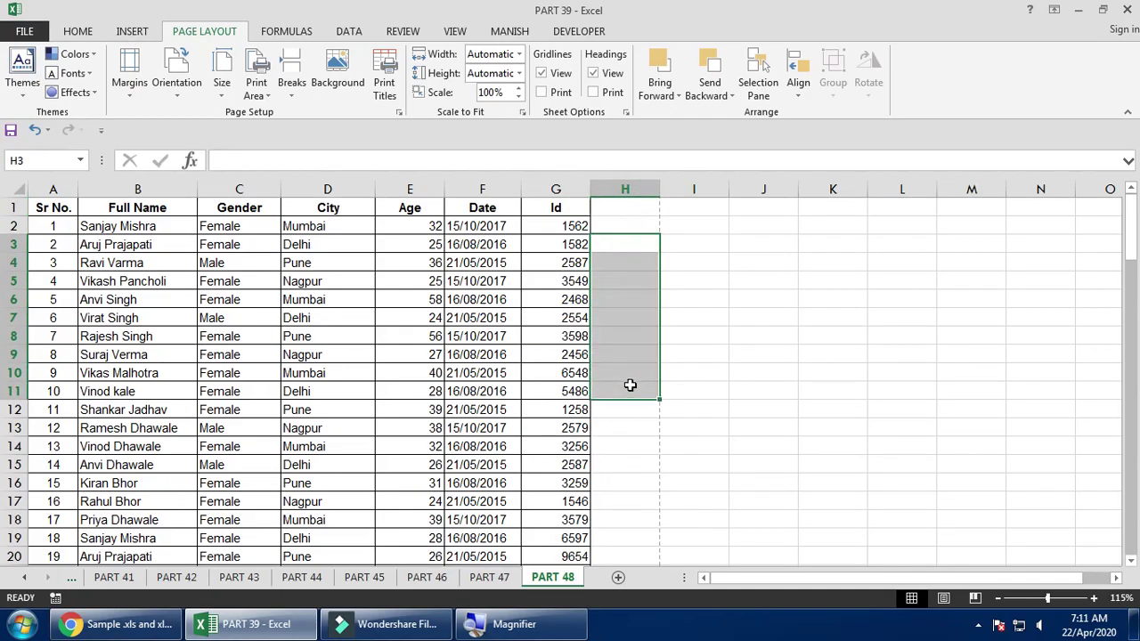
pyautogui.click(684, 322)
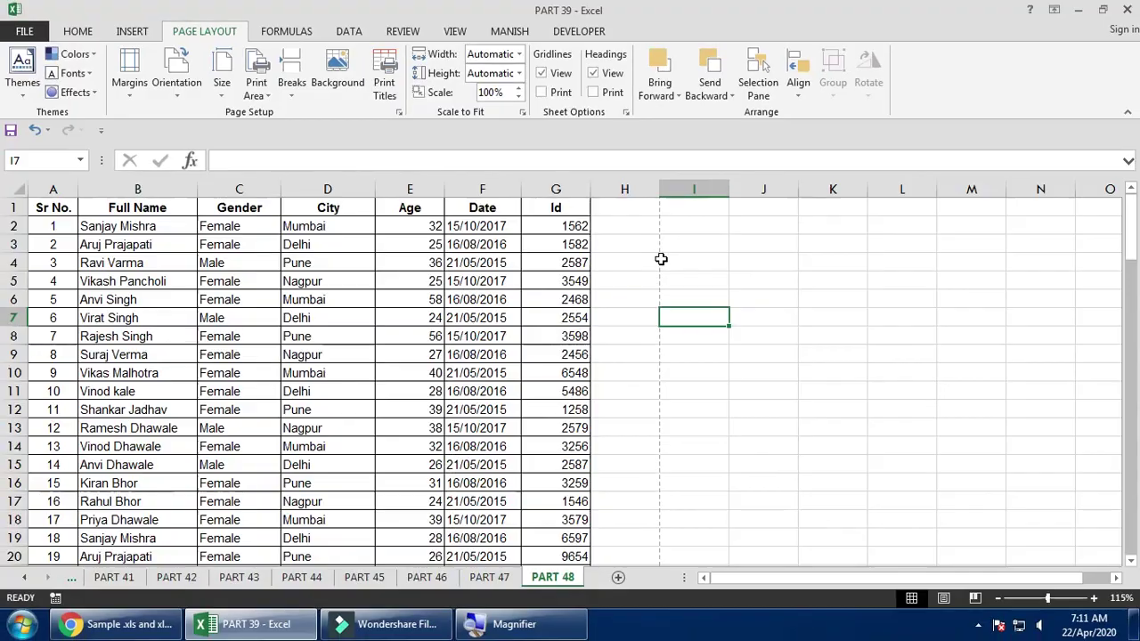
pyautogui.click(612, 257)
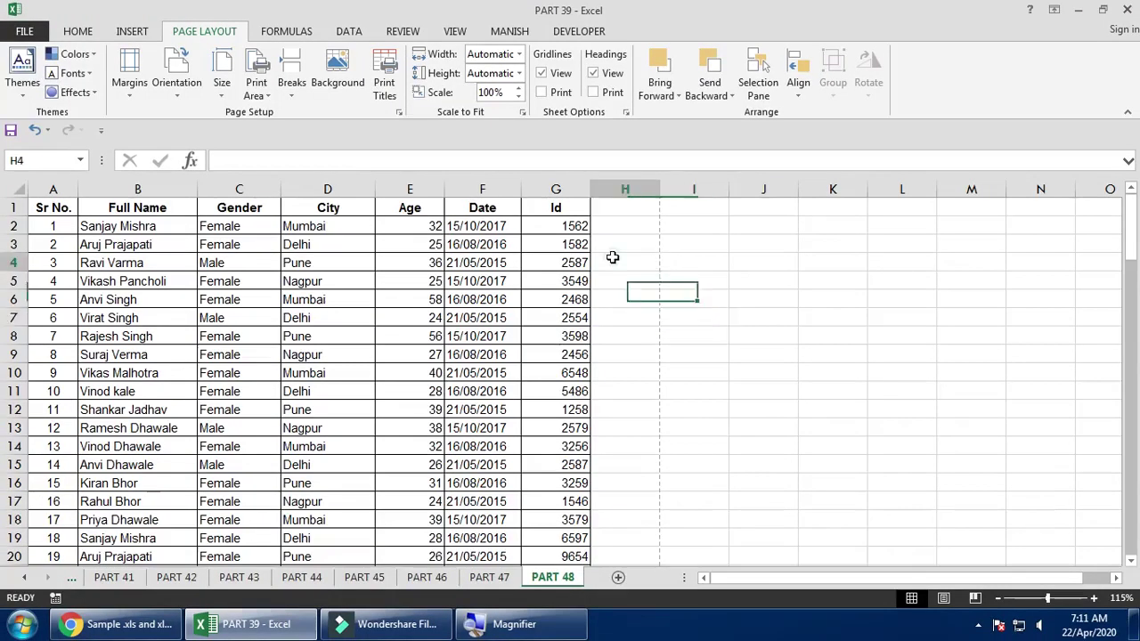
pyautogui.hotkey('ctrl', 'p')
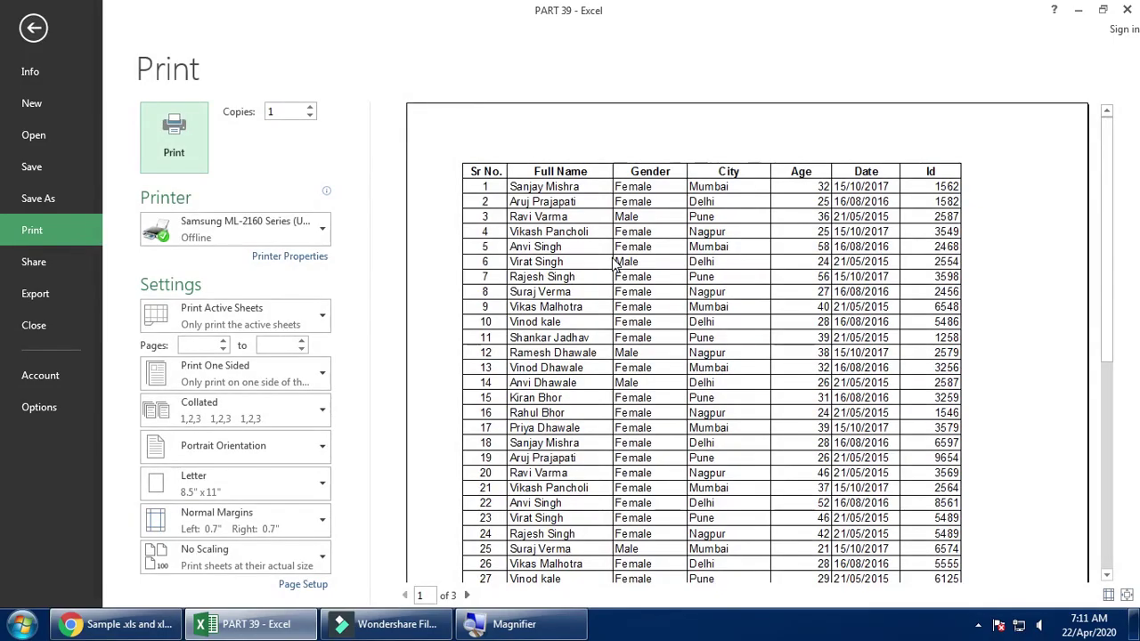
pyautogui.press('Escape')
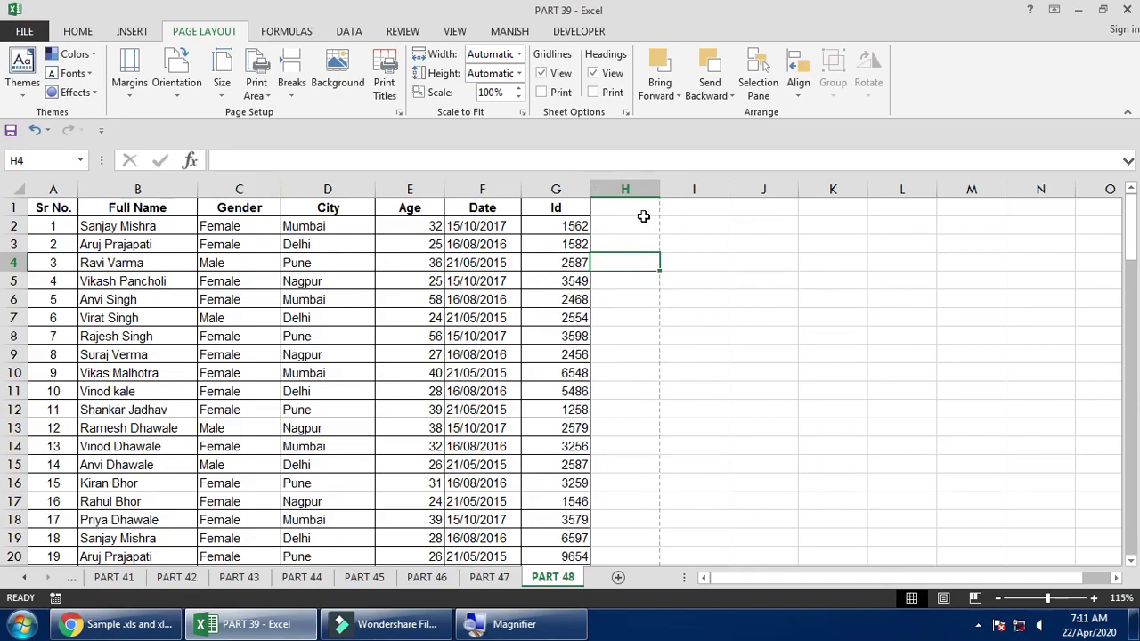
# Enter the sample text sdfds in cell I1, just beyond the page-break line.
pyautogui.click(700, 212)
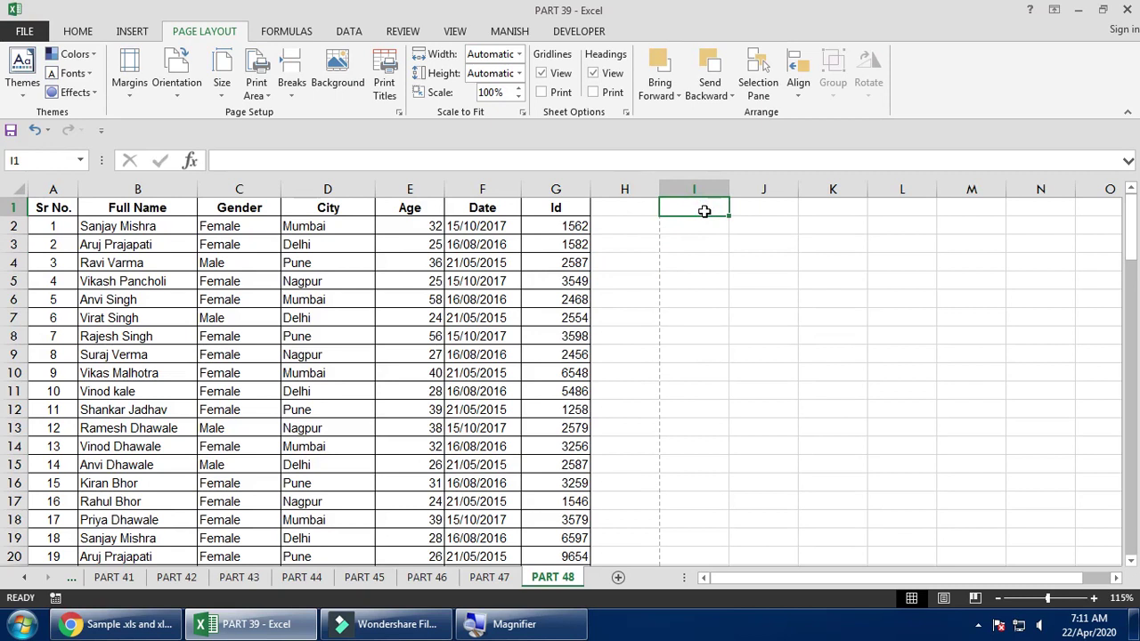
pyautogui.write('sdfds')
pyautogui.click(687, 229)
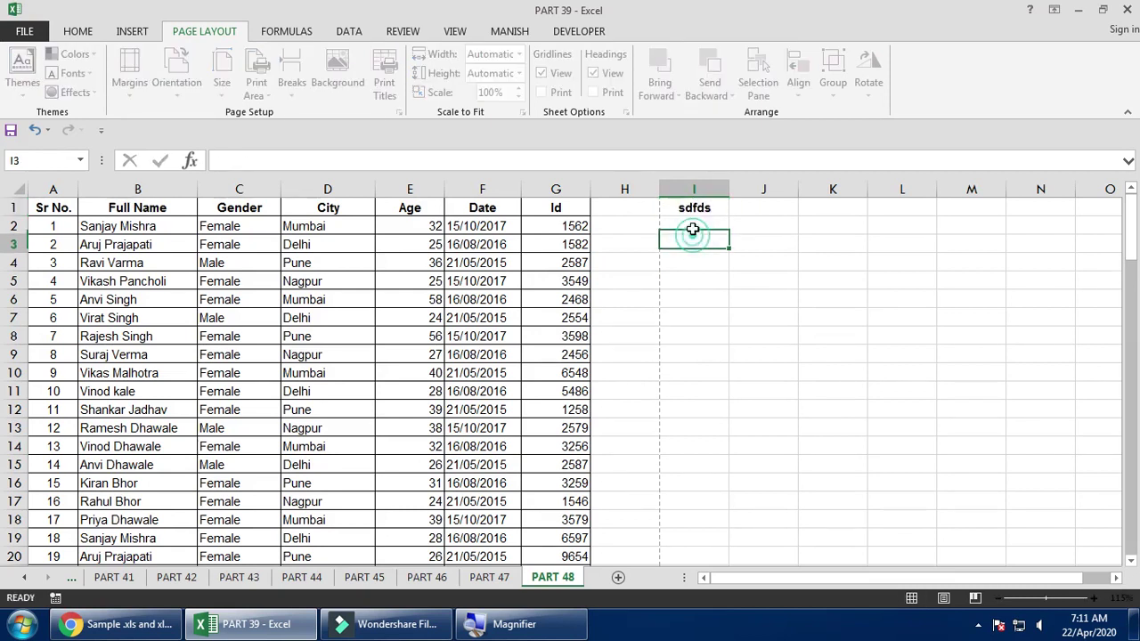
pyautogui.click(695, 208)
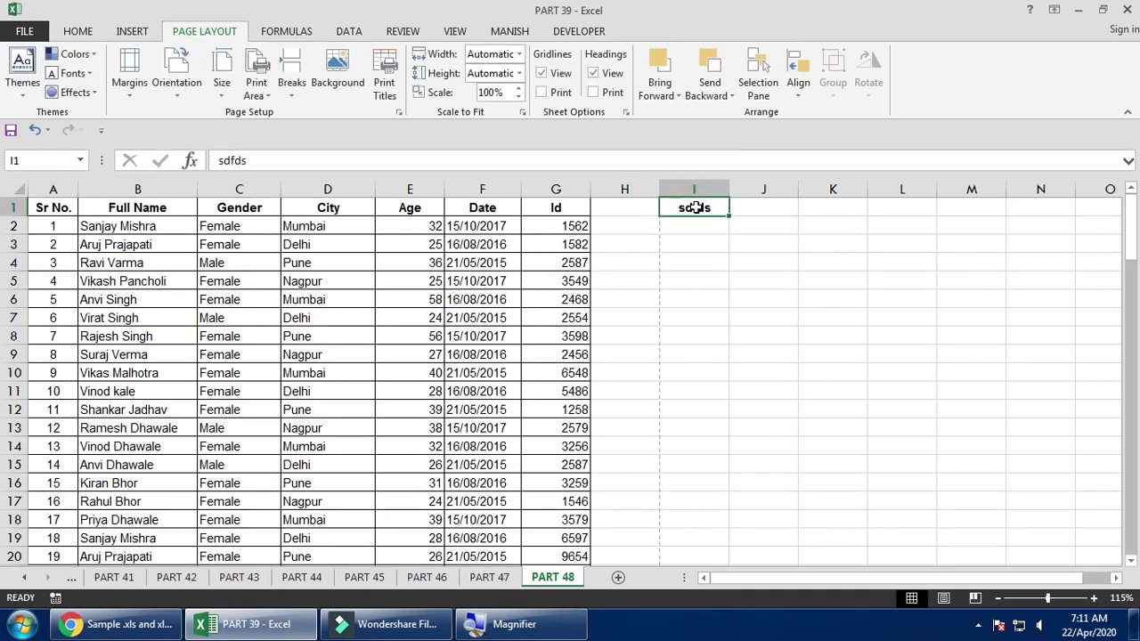
pyautogui.click(381, 307)
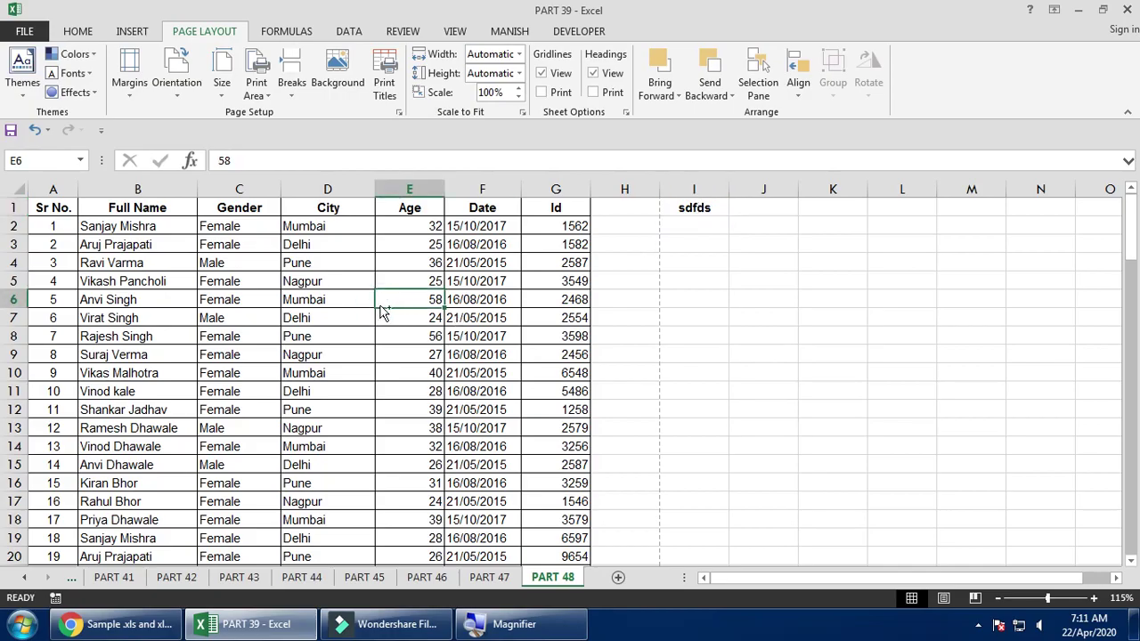
# Page through the print preview to page 4 and magnify the sdfds entry there.
pyautogui.hotkey('ctrl', 'p')
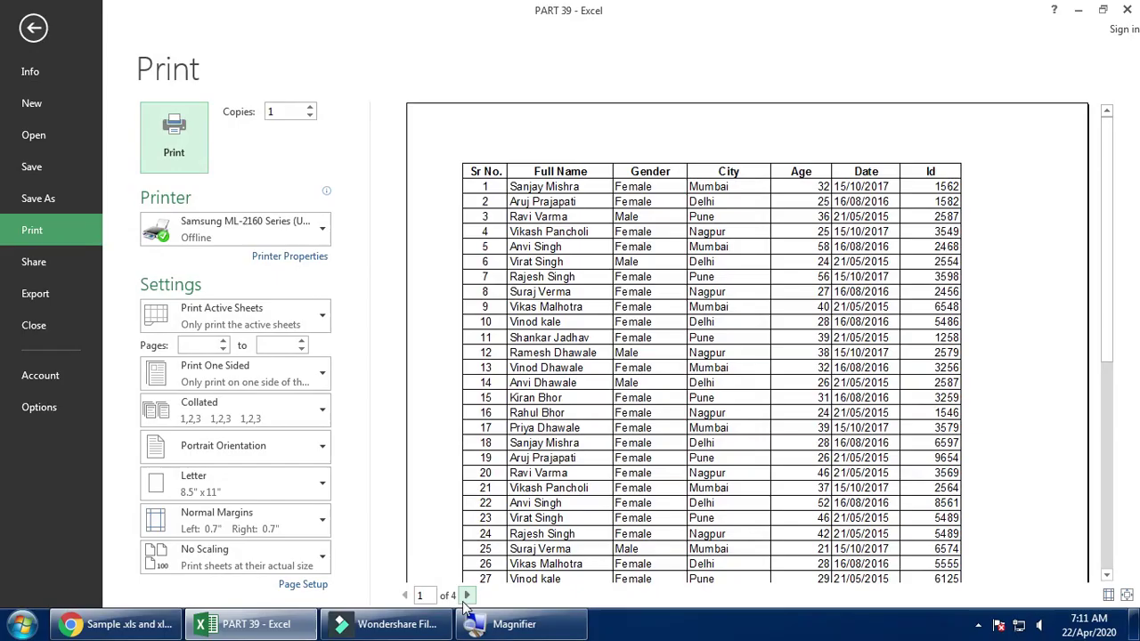
pyautogui.press('super+plus')
pyautogui.press('super+plus')
pyautogui.press('super+minus')
pyautogui.press('super+minus')
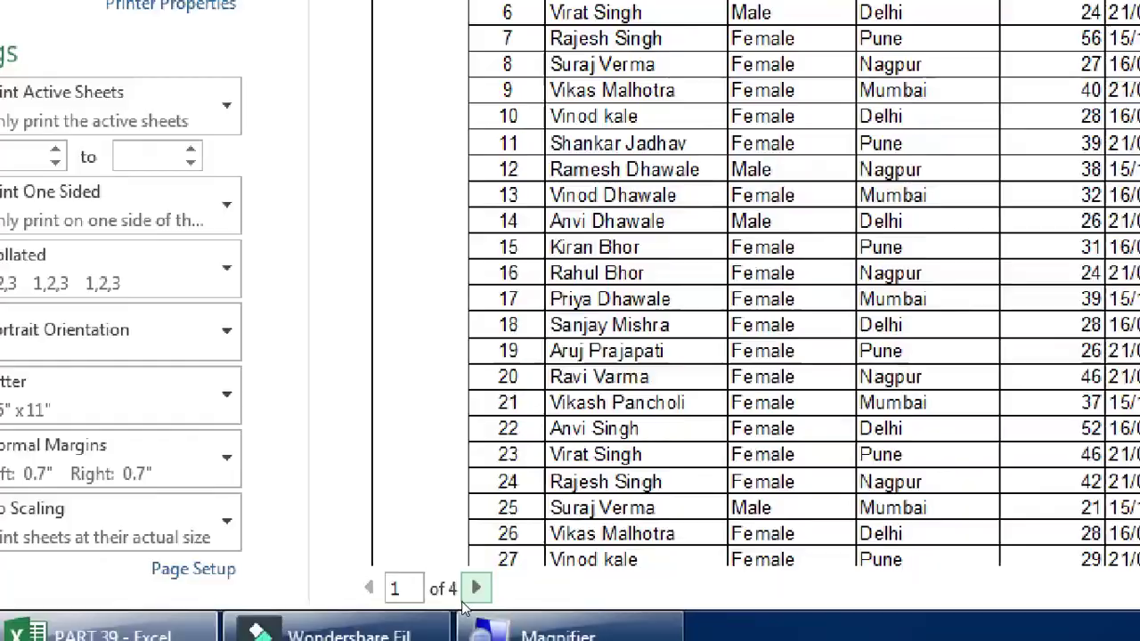
pyautogui.press('super+minus')
pyautogui.click(466, 595)
pyautogui.click(465, 596)
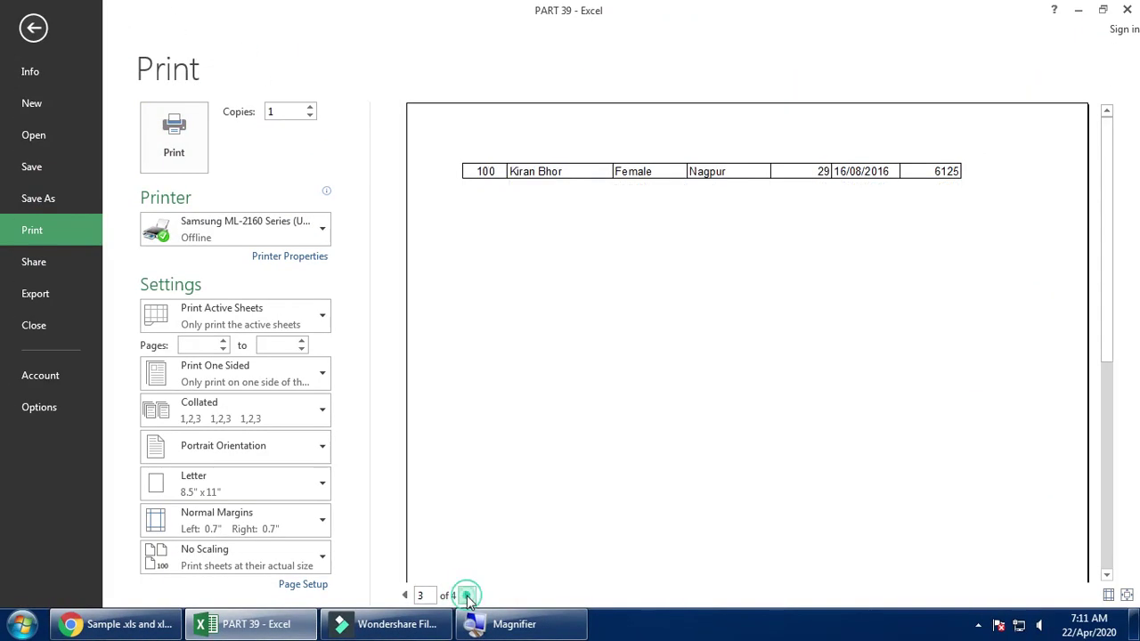
pyautogui.click(466, 596)
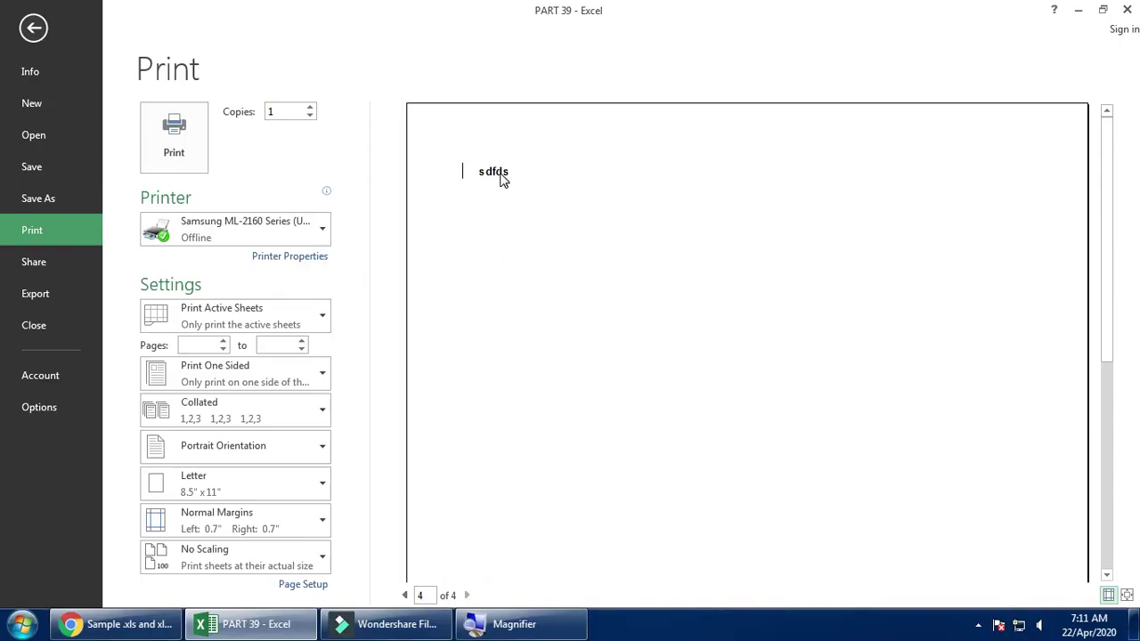
pyautogui.press('super+plus')
pyautogui.press('super+plus')
pyautogui.press('super+minus')
pyautogui.press('super+minus')
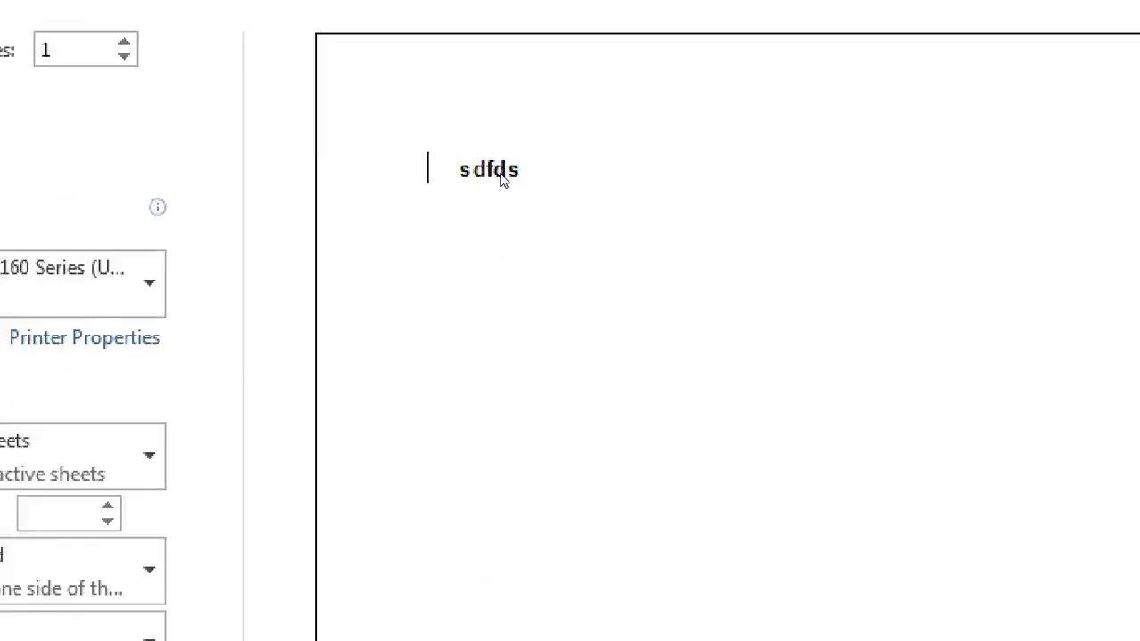
# Return from the print preview to the sheet and delete the sample text in cell I1.
pyautogui.press('Escape')
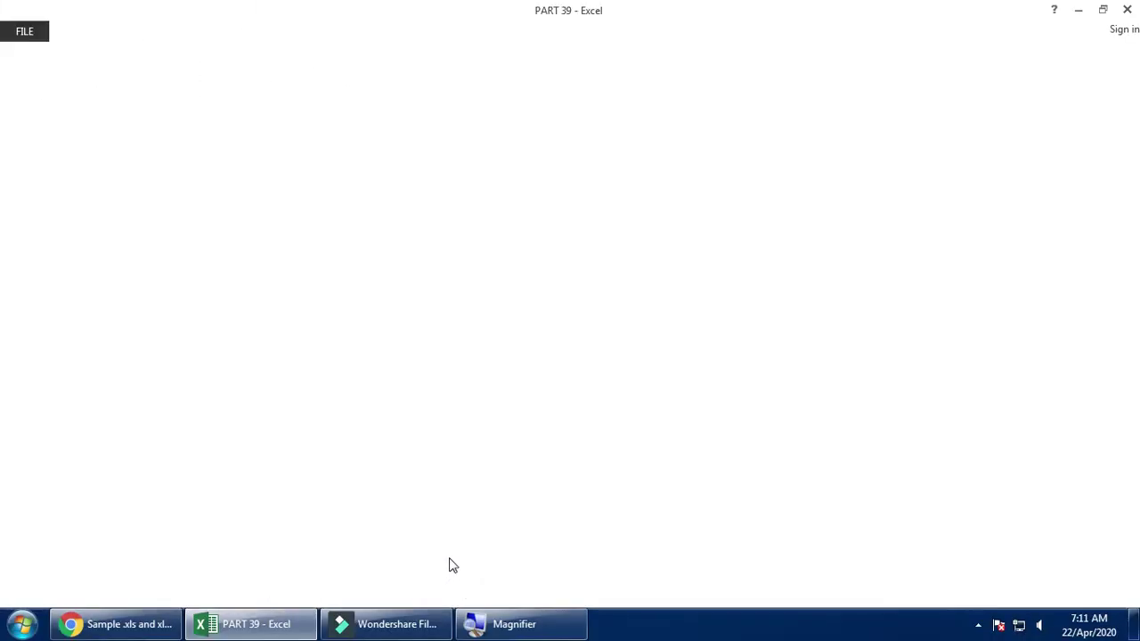
pyautogui.click(693, 213)
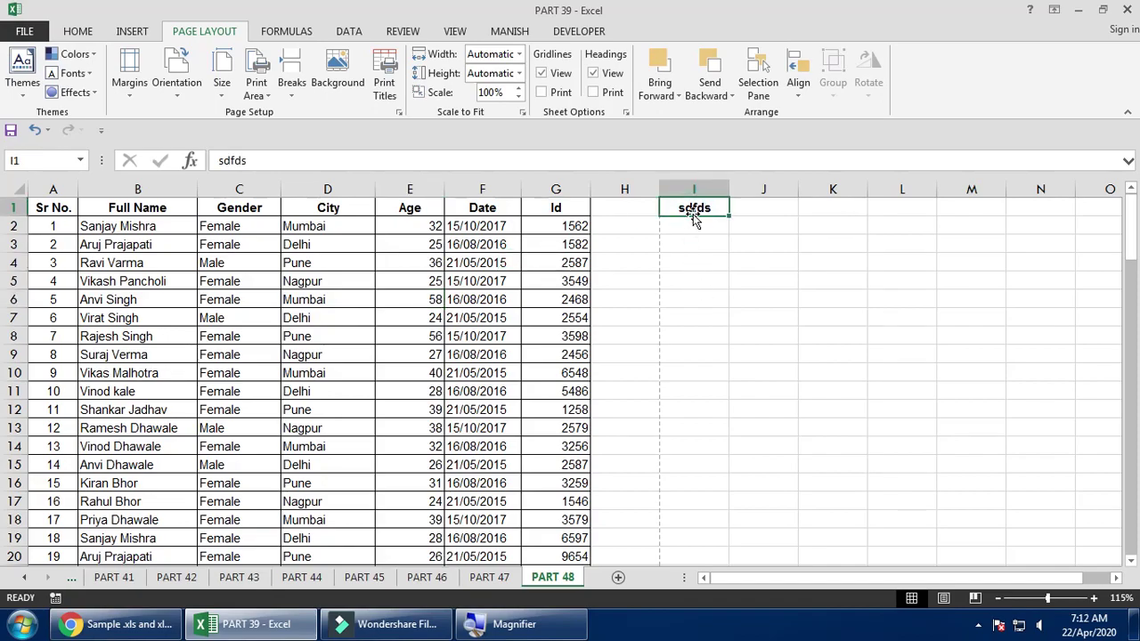
pyautogui.press('Delete')
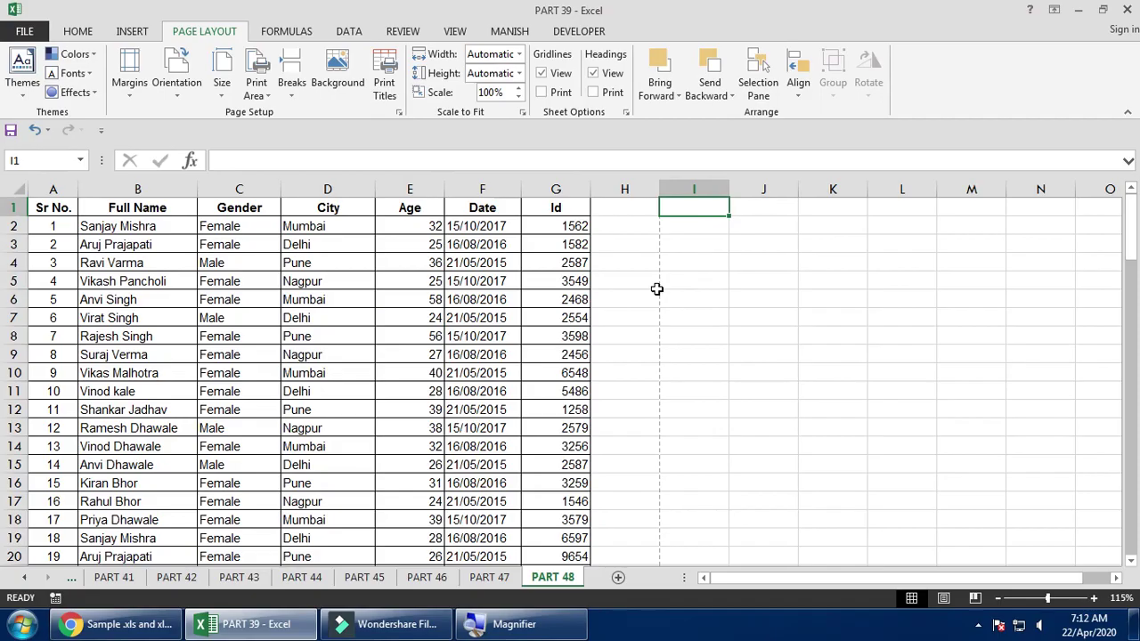
# Examine row 1 on both sides of the dashed vertical page-break line between columns H and I.
pyautogui.click(632, 189)
pyautogui.click(627, 209)
pyautogui.click(284, 214)
pyautogui.click(615, 210)
pyautogui.click(720, 208)
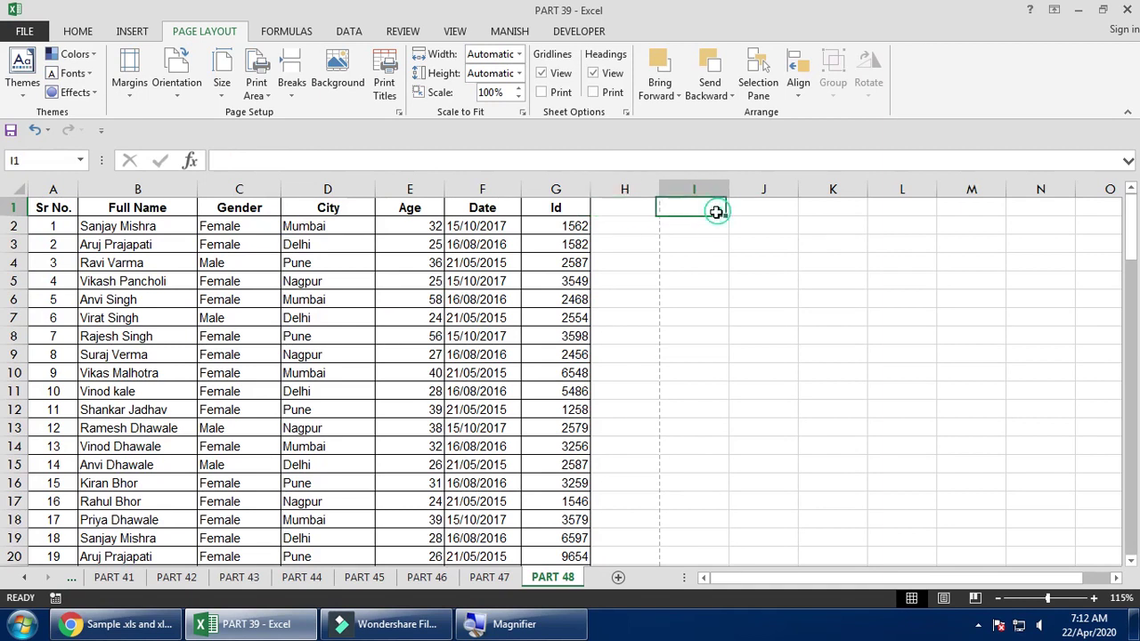
pyautogui.scroll(-11, 358, 445)
pyautogui.scroll(11, 363, 495)
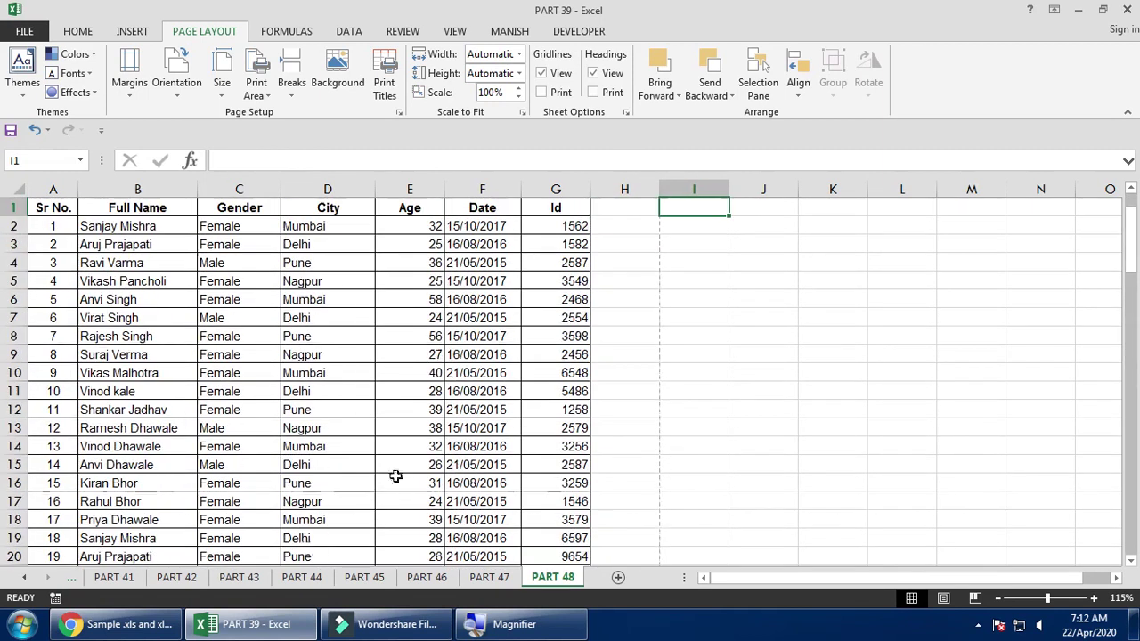
# Find the dashed horizontal page-break line between rows 50 and 51 and examine the records around it.
pyautogui.scroll(-19, 433, 330)
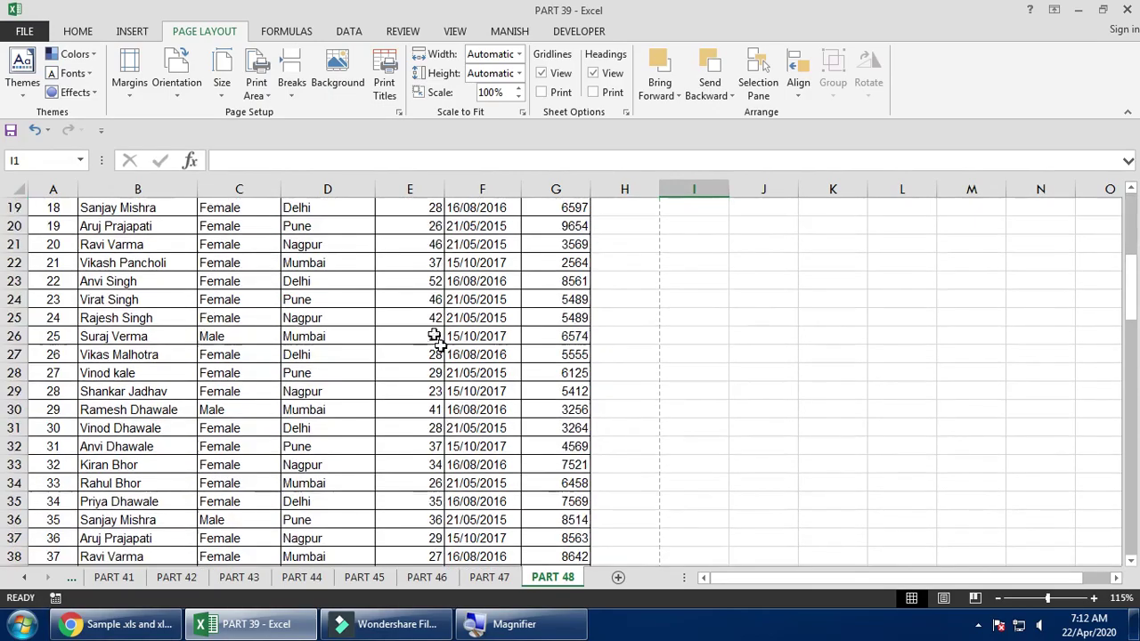
pyautogui.scroll(7, 346, 454)
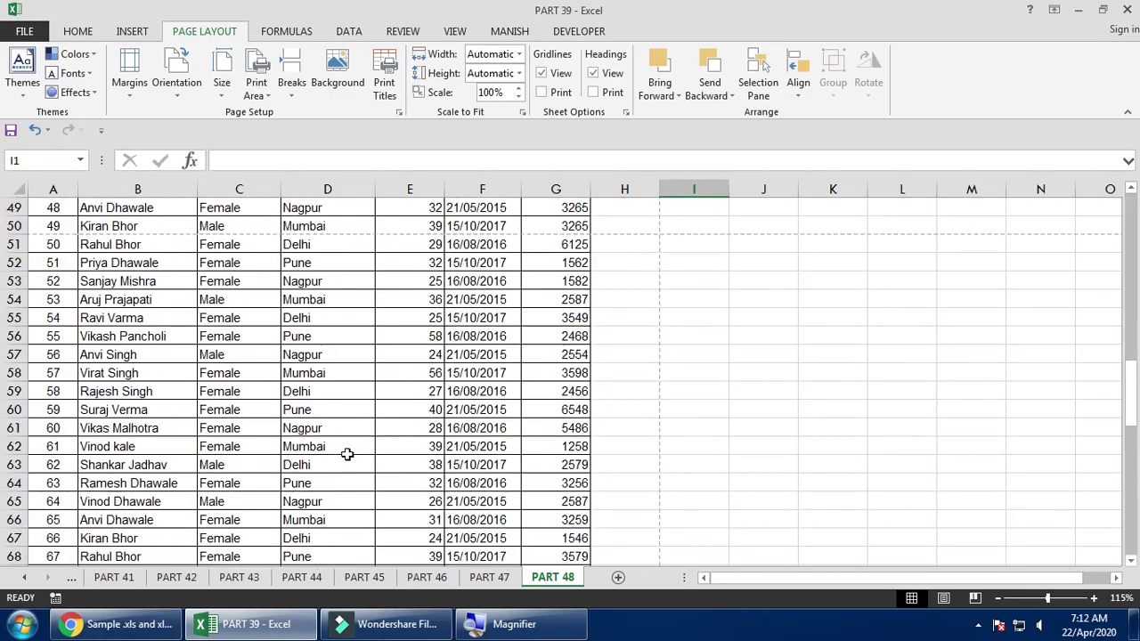
pyautogui.scroll(-1, 333, 372)
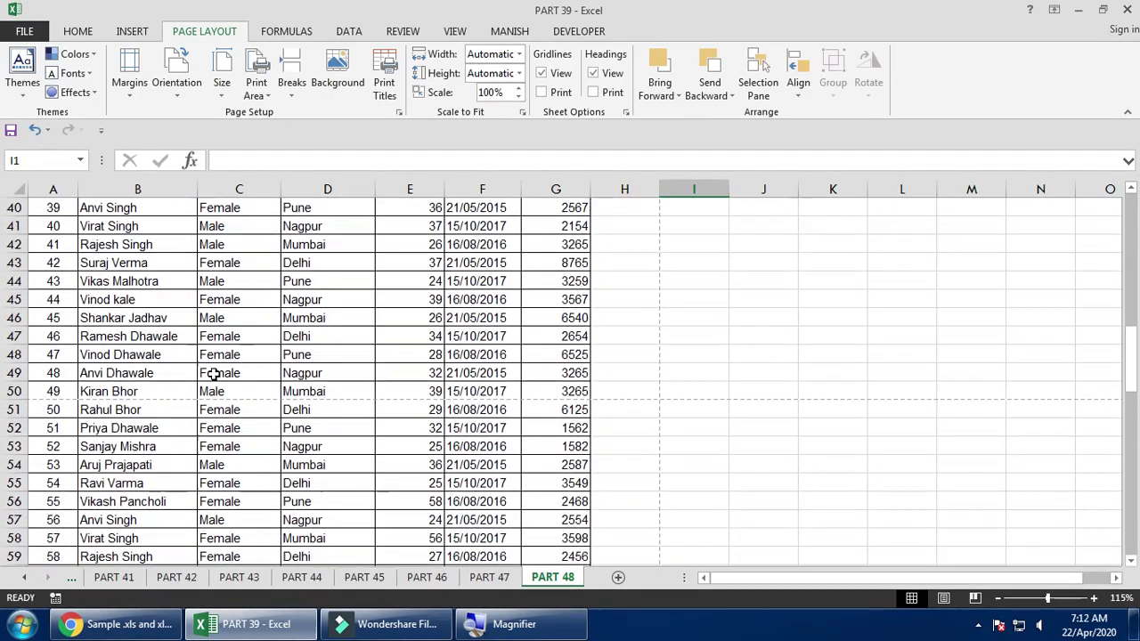
pyautogui.click(43, 395)
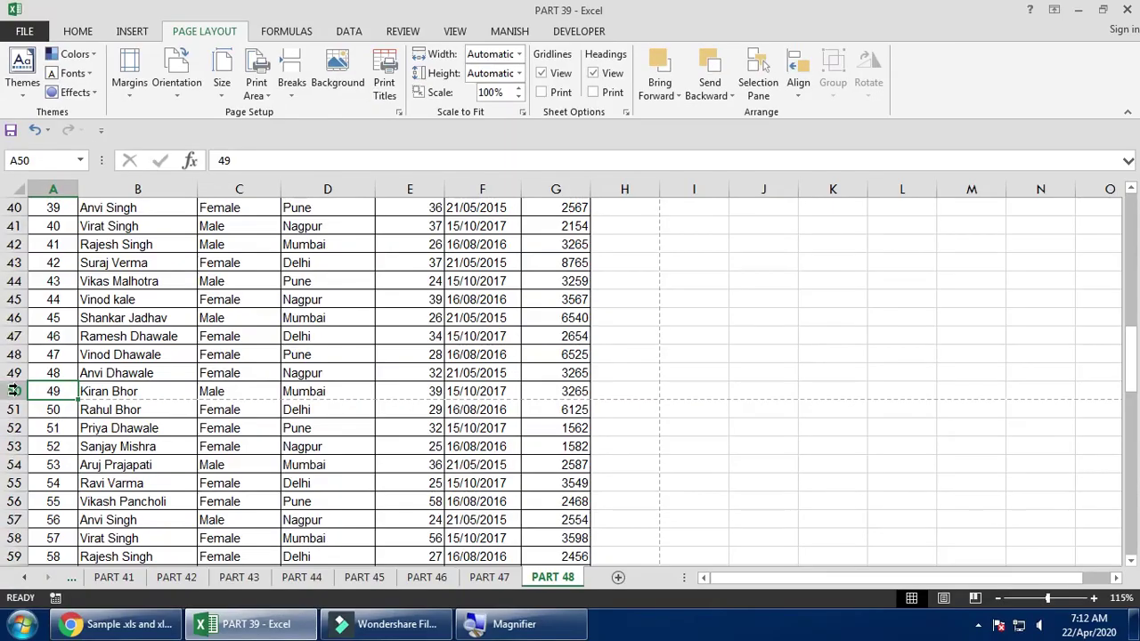
pyautogui.click(14, 399)
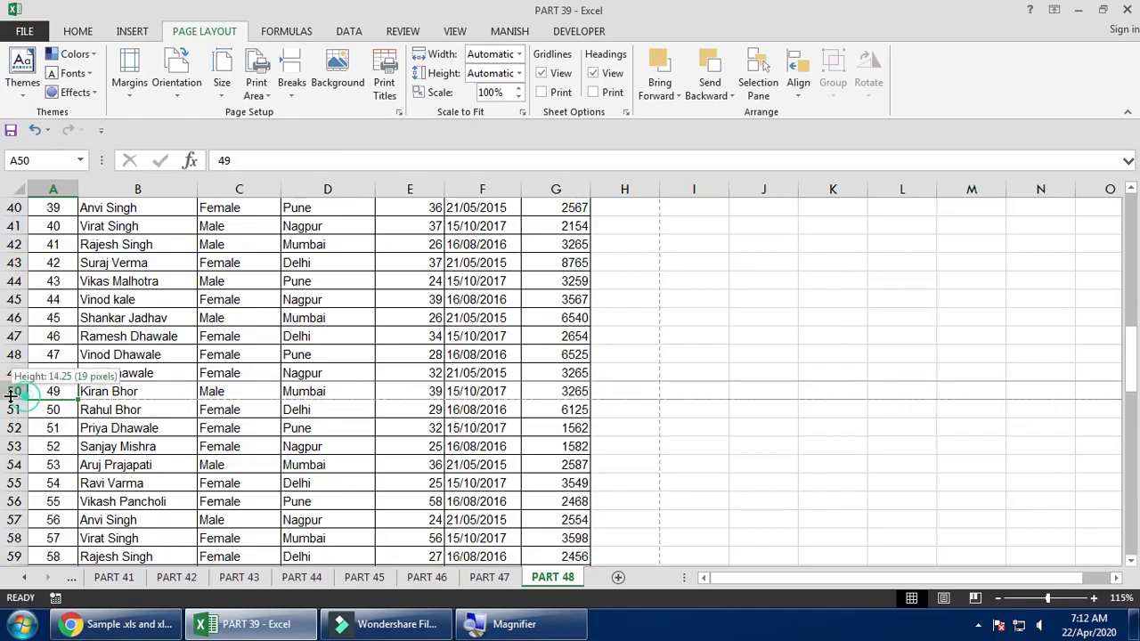
pyautogui.click(13, 391)
pyautogui.click(84, 429)
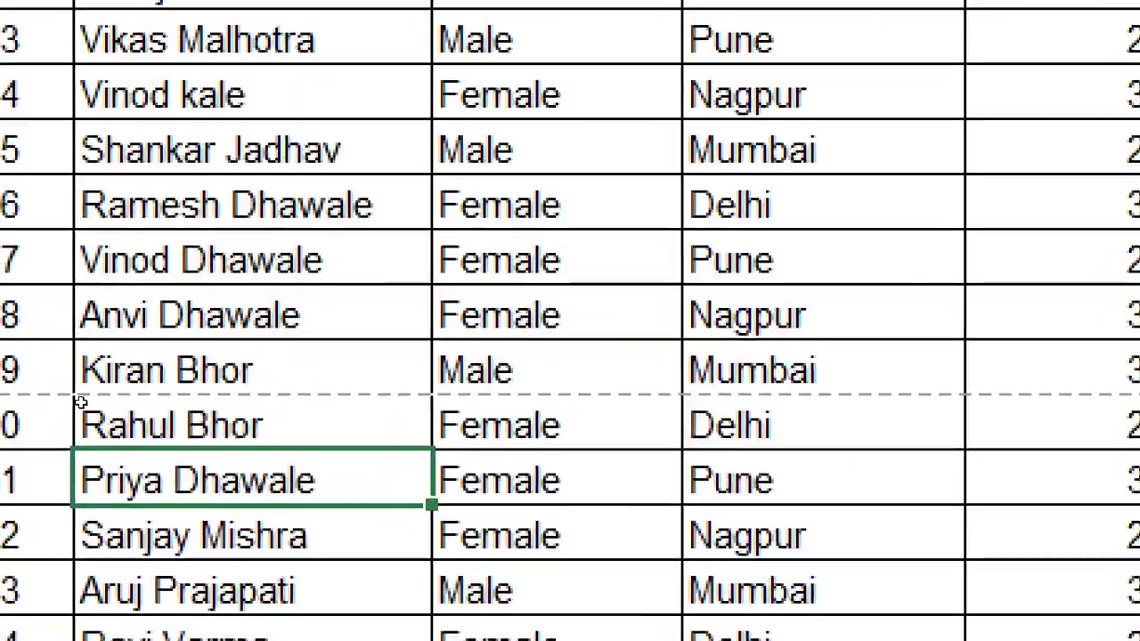
# Examine the page-break line between rows 100 and 101 at the table's end and briefly check the print preview.
pyautogui.scroll(-16, 89, 410)
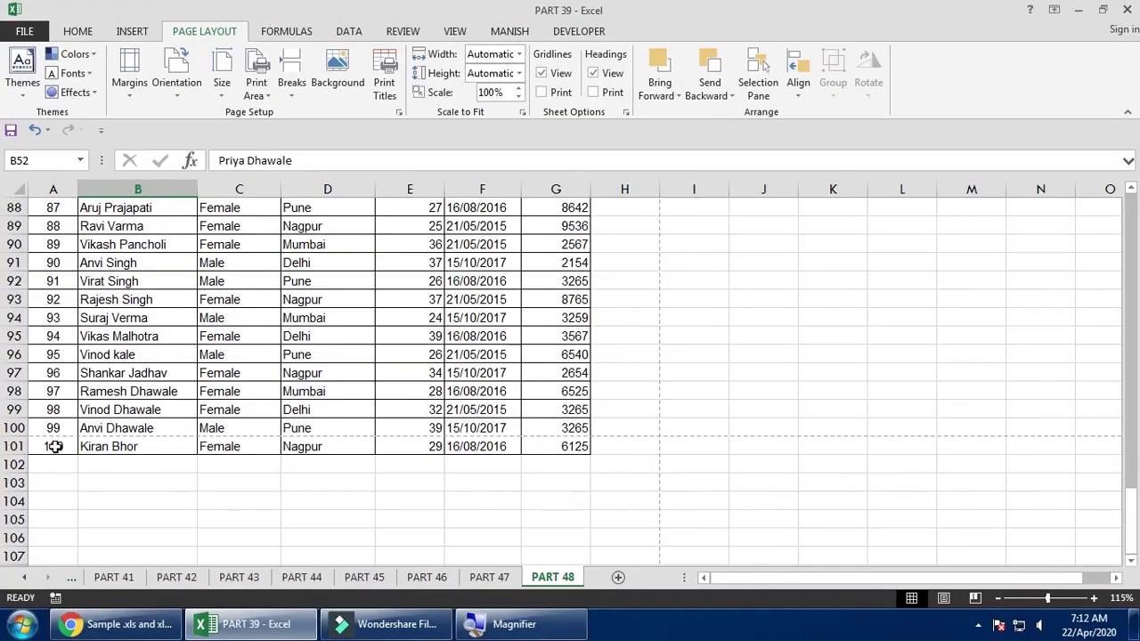
pyautogui.click(113, 448)
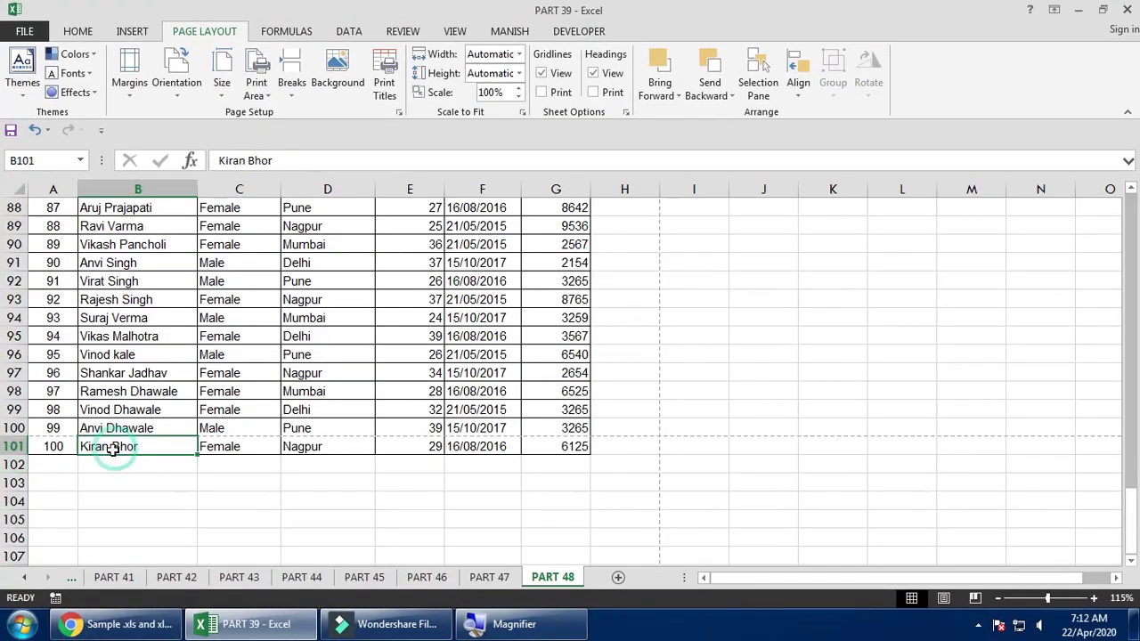
pyautogui.click(14, 428)
pyautogui.click(14, 446)
pyautogui.click(148, 443)
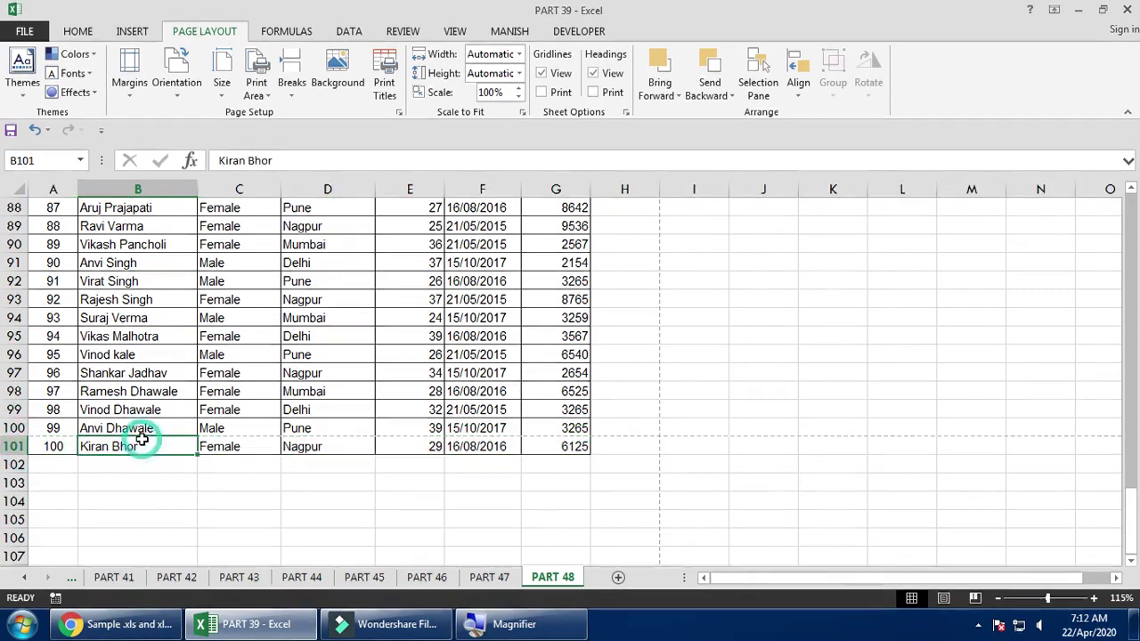
pyautogui.scroll(3, 151, 446)
pyautogui.scroll(-3, 151, 446)
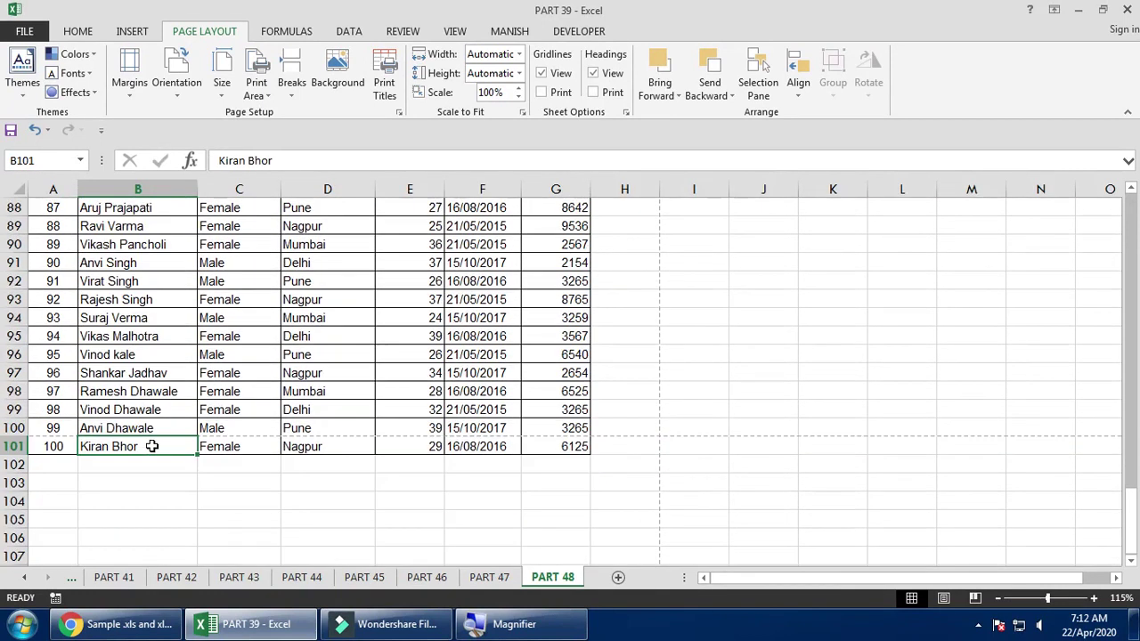
pyautogui.click(60, 444)
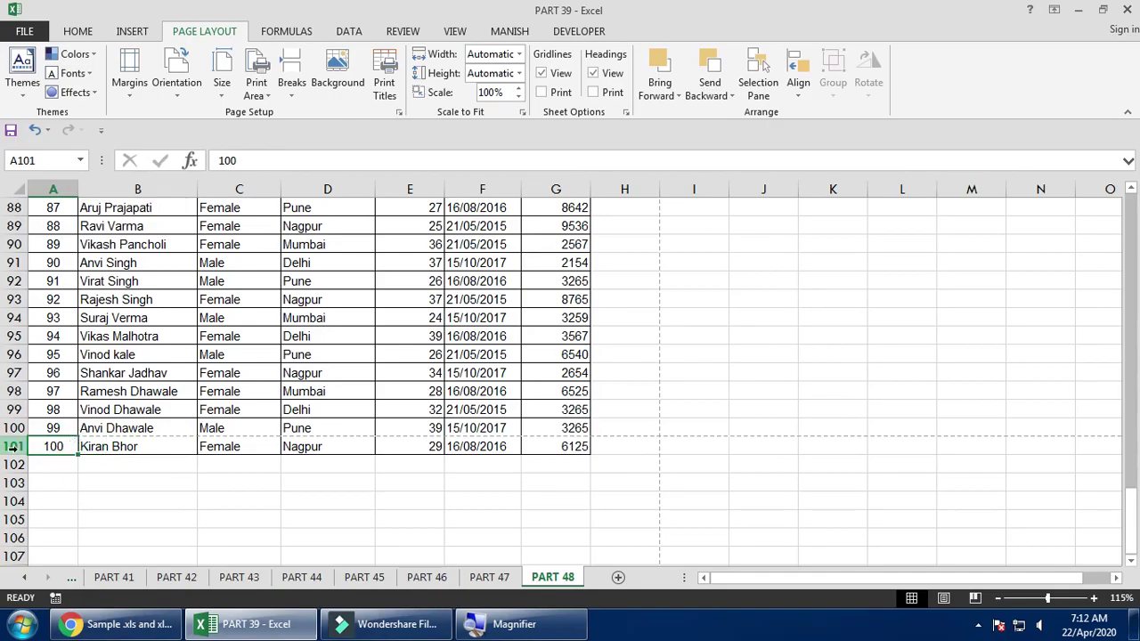
pyautogui.hotkey('ctrl', 'p')
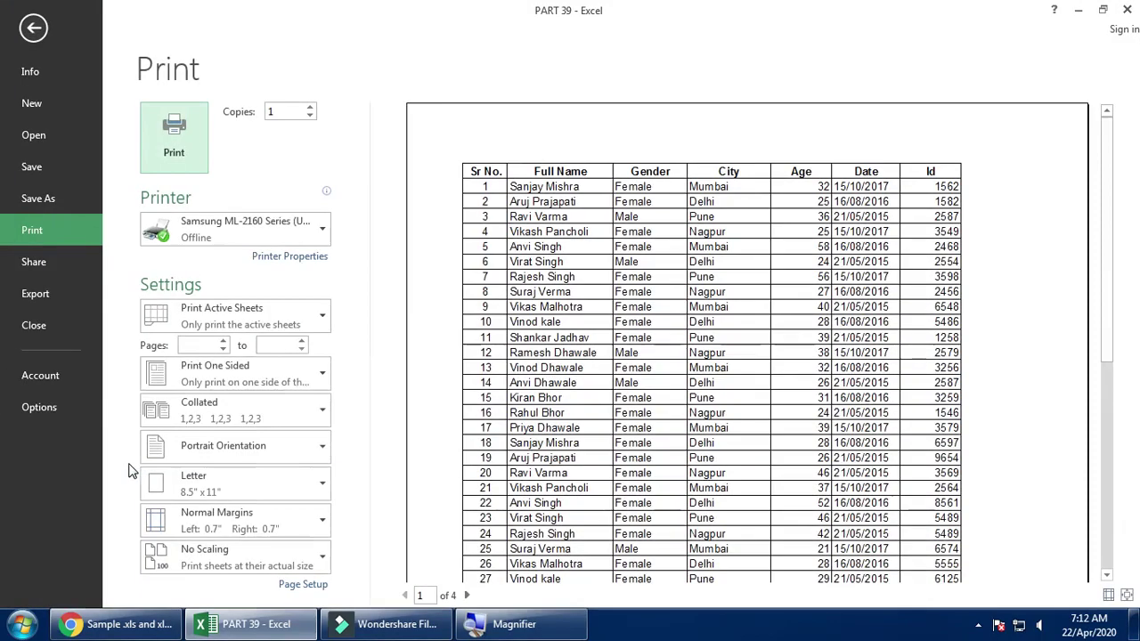
pyautogui.press('Escape')
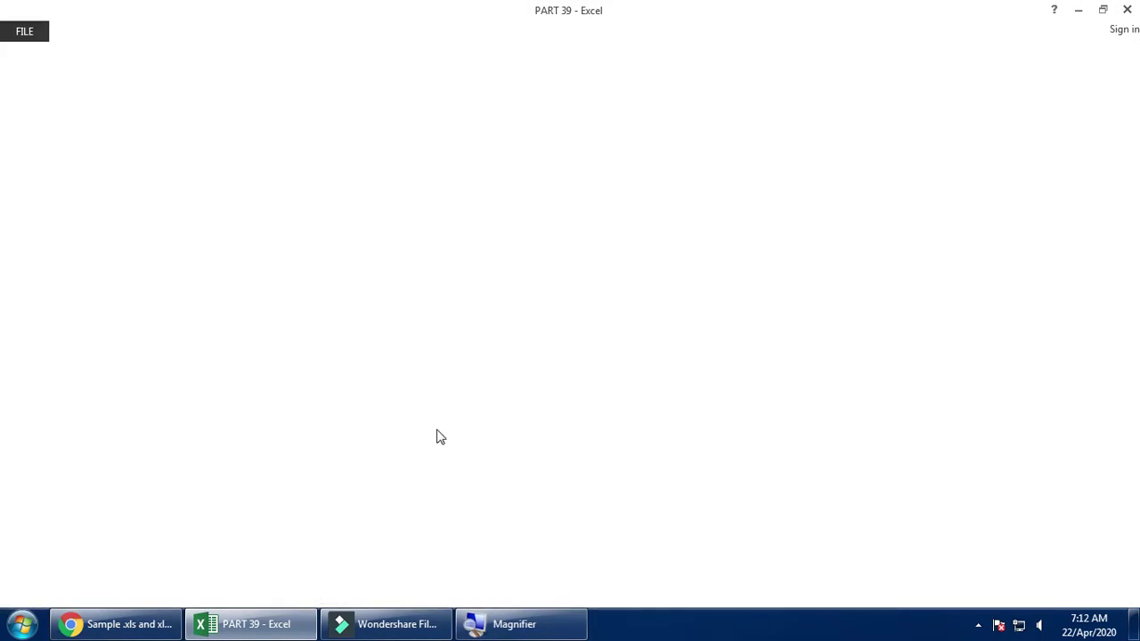
# Check cell I1 at the top of the sheet, then page through the print preview to page 4 and magnify its content.
pyautogui.scroll(20, 451, 400)
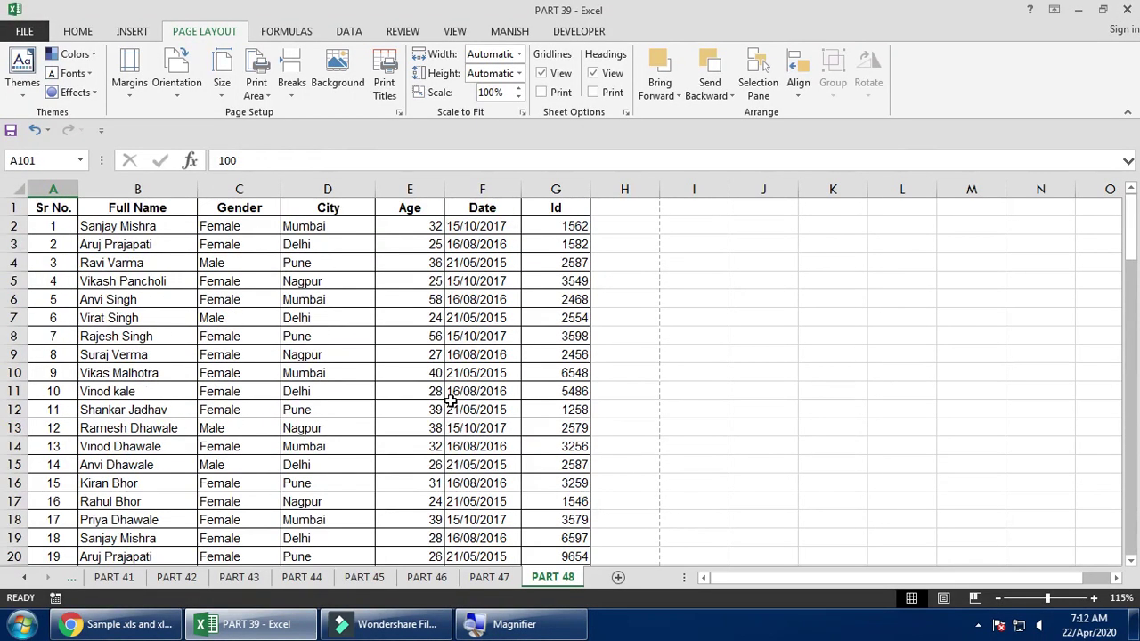
pyautogui.click(710, 205)
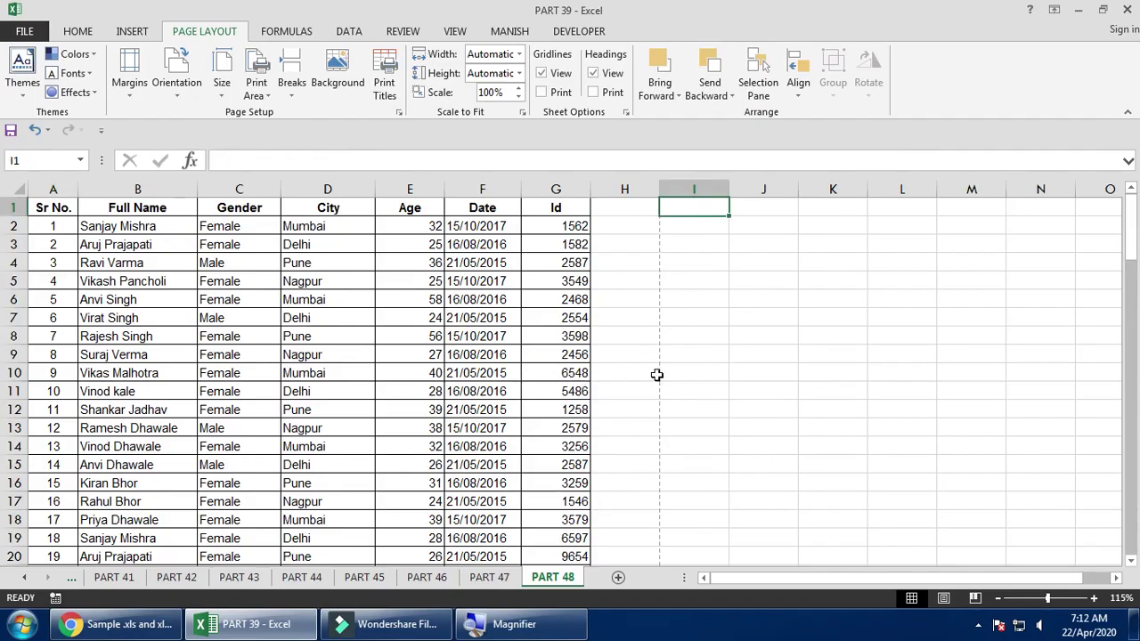
pyautogui.click(335, 317)
pyautogui.hotkey('ctrl', 'p')
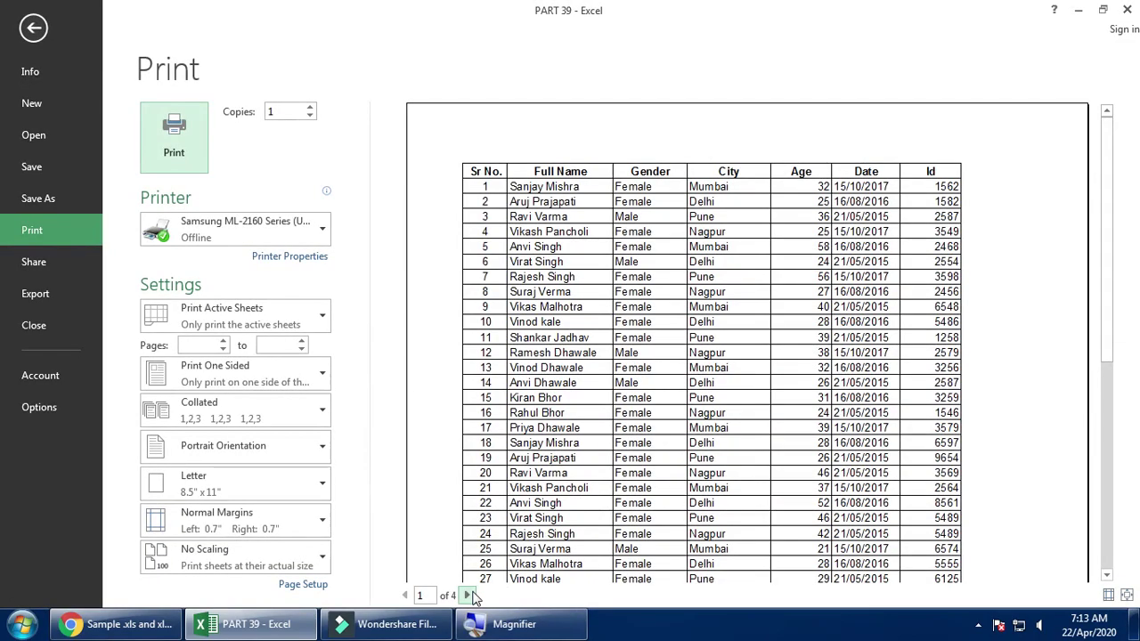
pyautogui.click(468, 595)
pyautogui.click(467, 595)
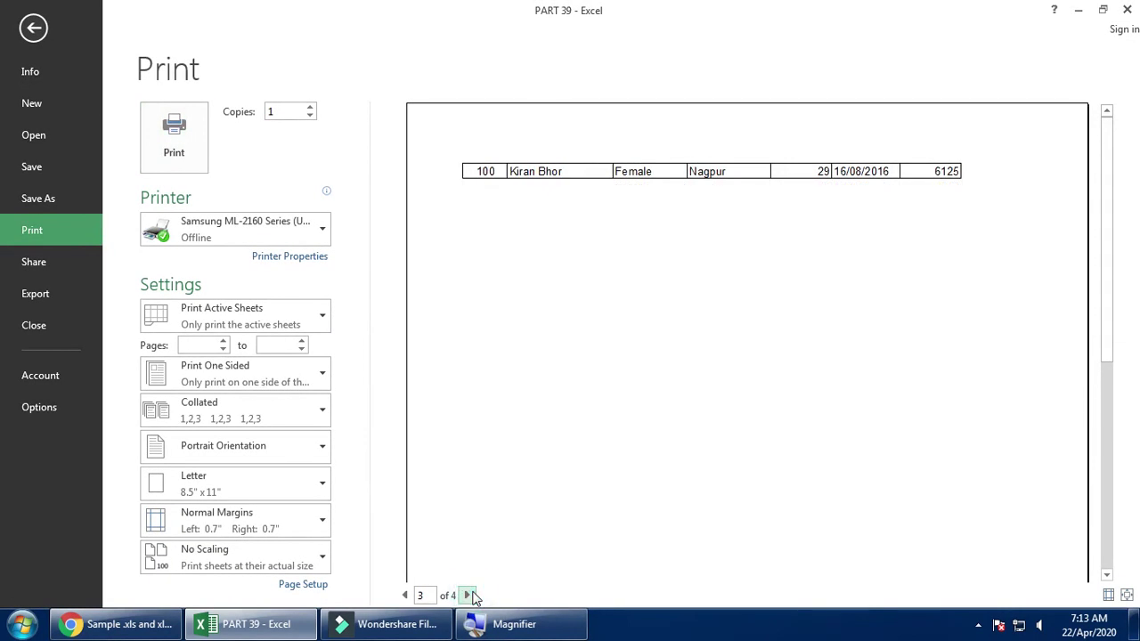
pyautogui.click(467, 595)
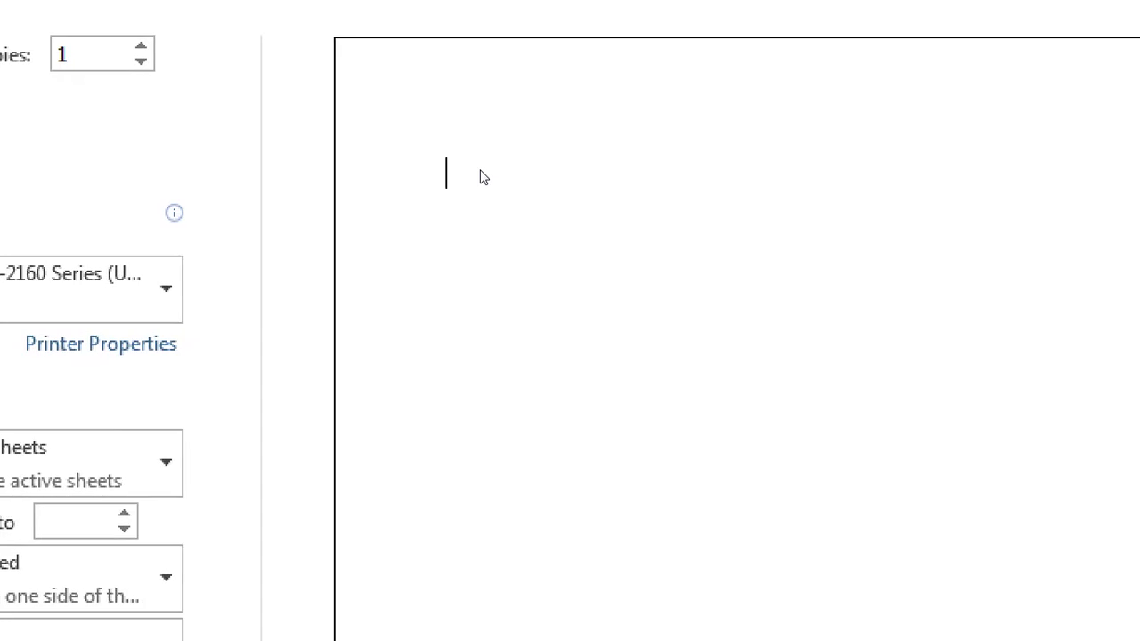
pyautogui.press('Escape')
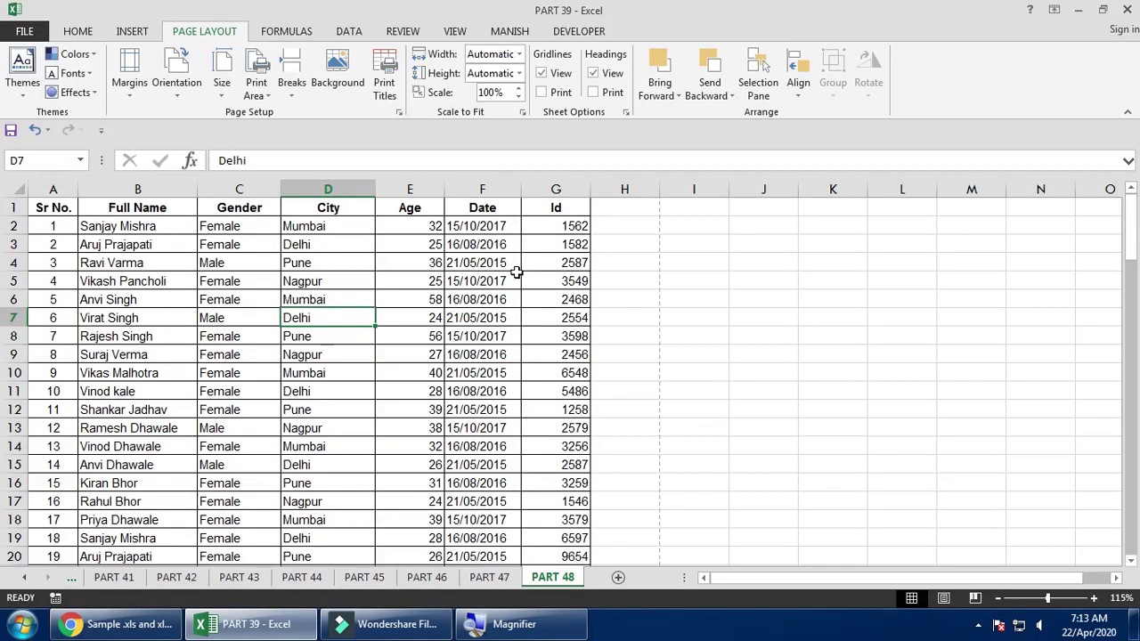
# Remove all borders from cells I1:I5, just beyond the vertical page-break line.
pyautogui.moveTo(705, 208); pyautogui.dragTo(677, 267)
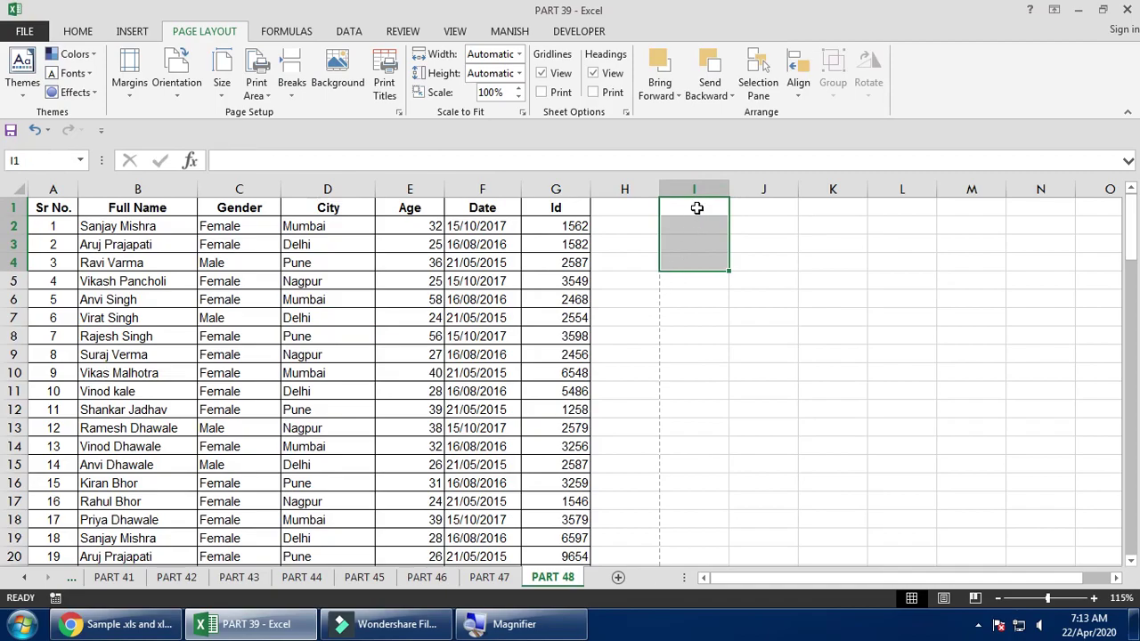
pyautogui.moveTo(697, 208); pyautogui.dragTo(687, 278)
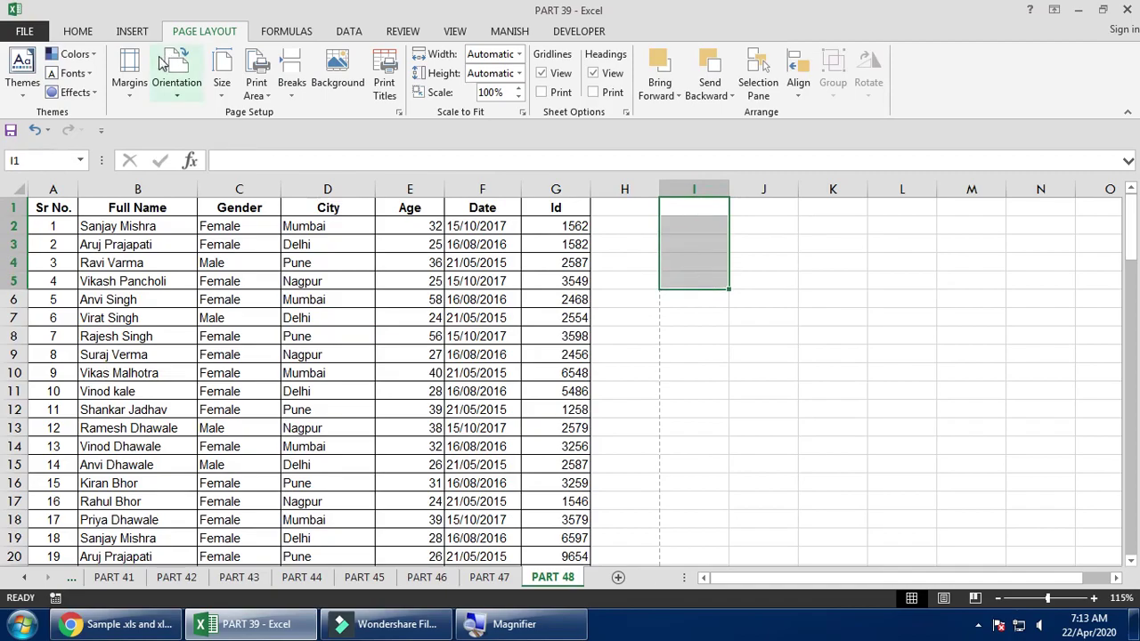
pyautogui.click(78, 31)
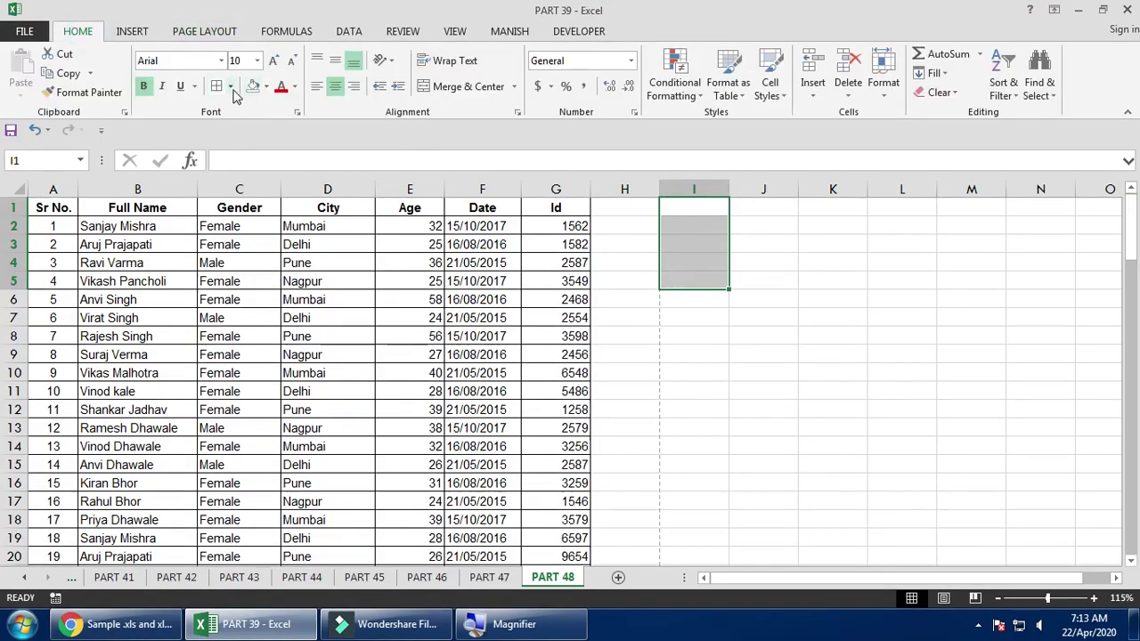
pyautogui.click(229, 86)
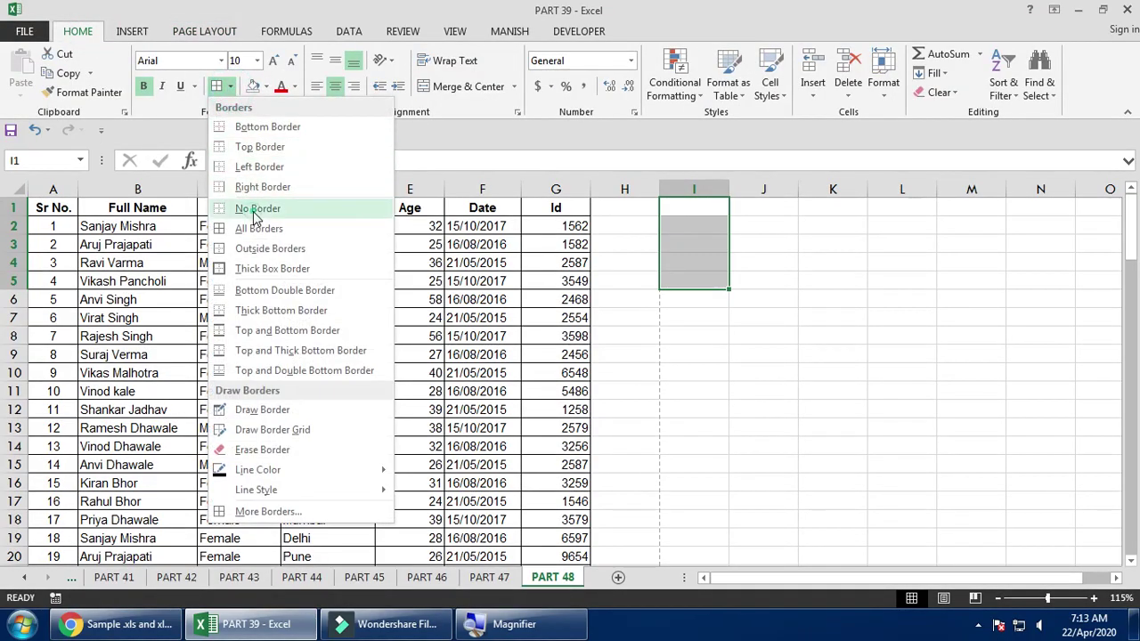
pyautogui.click(256, 211)
pyautogui.moveTo(681, 208); pyautogui.dragTo(667, 262)
# Page through the print preview to page 3 and return to the sheet.
pyautogui.hotkey('ctrl', 'p')
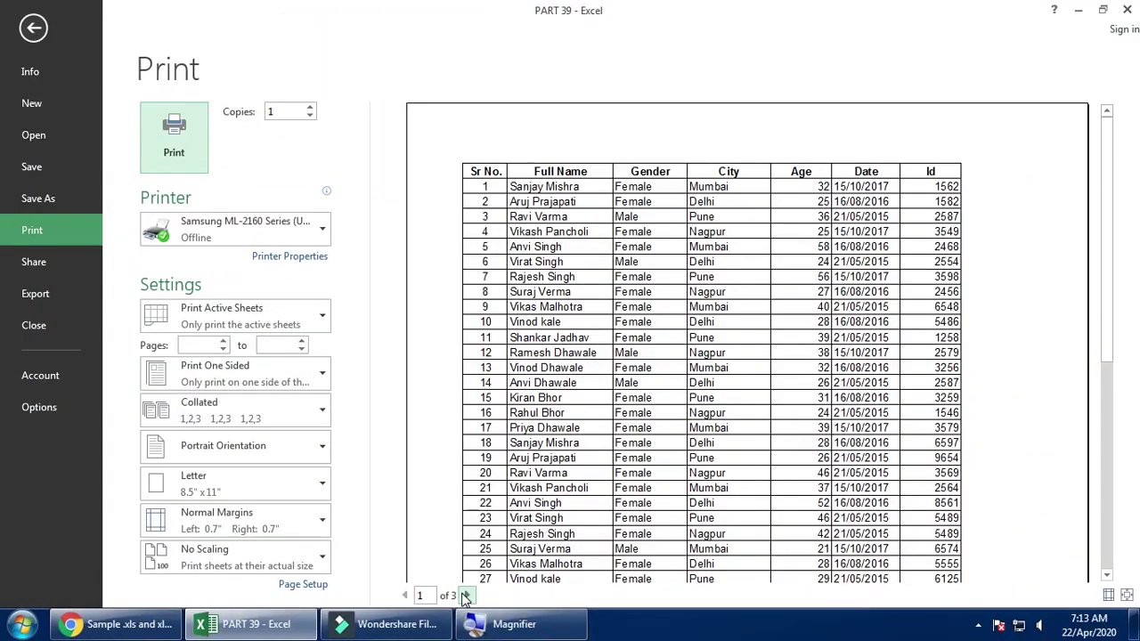
pyautogui.click(465, 596)
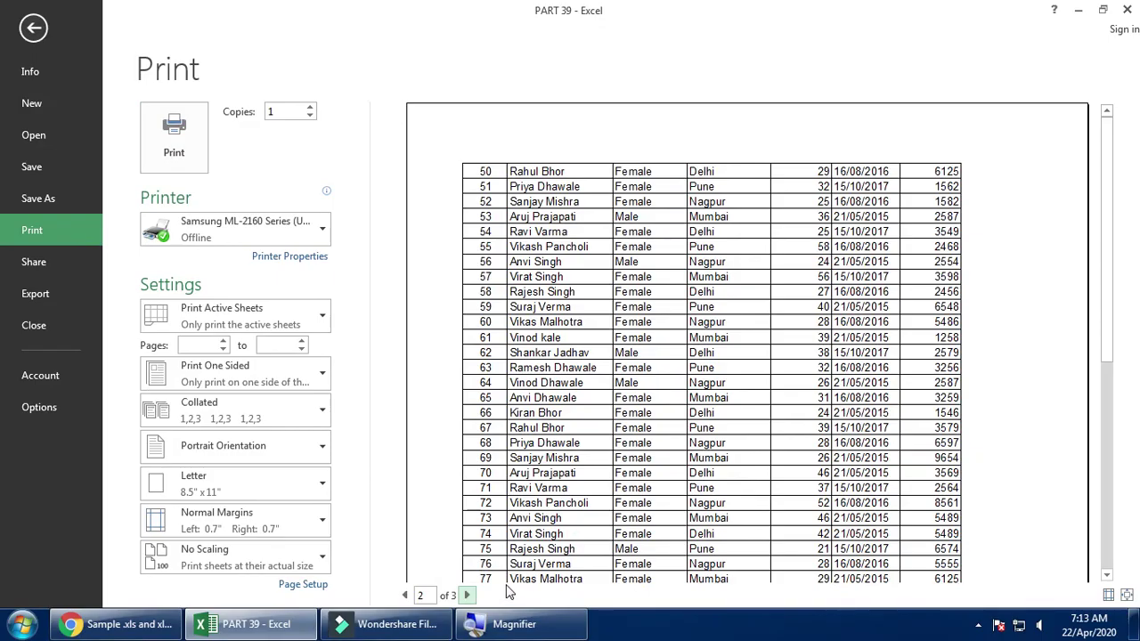
pyautogui.click(466, 595)
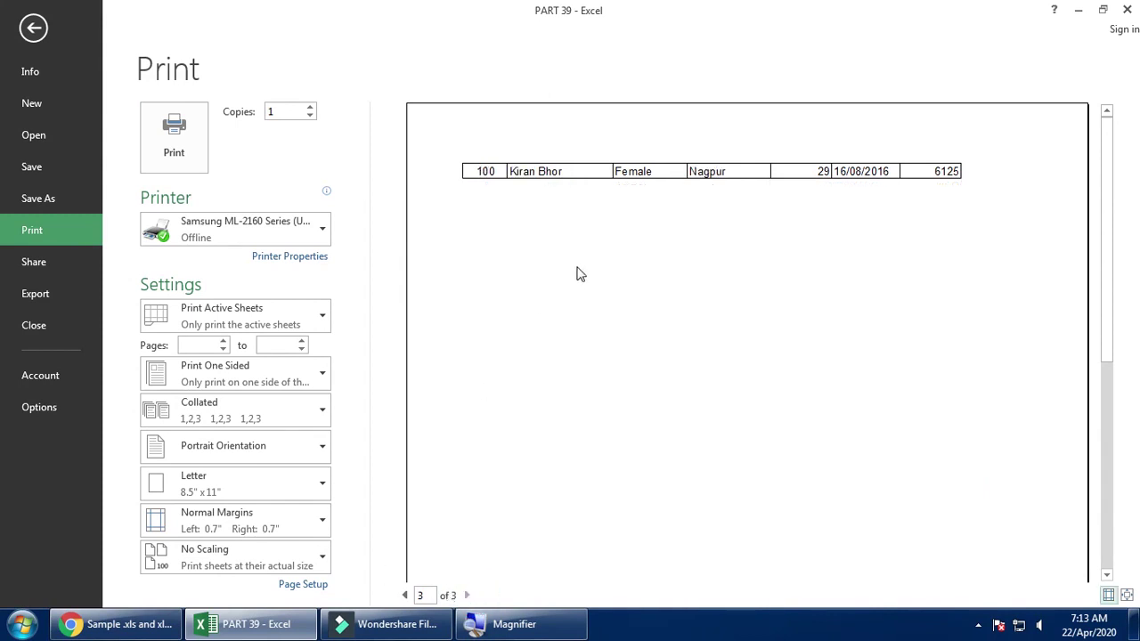
pyautogui.press('Escape')
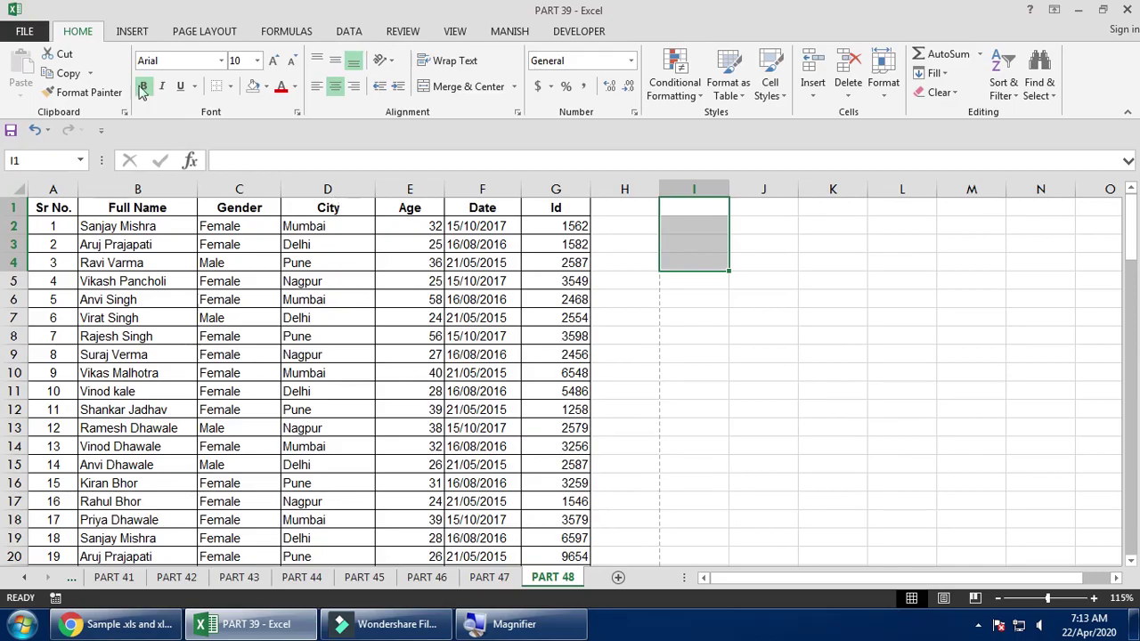
# Set custom page margins with the top and bottom both at 0.5 inch.
pyautogui.click(51, 211)
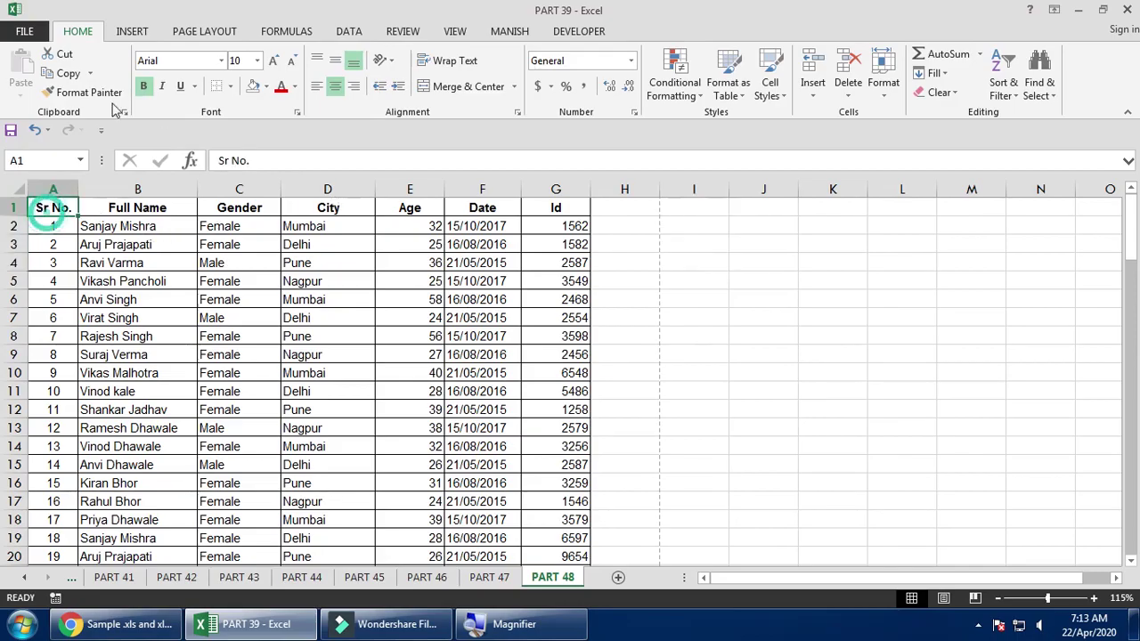
pyautogui.click(200, 31)
pyautogui.click(129, 73)
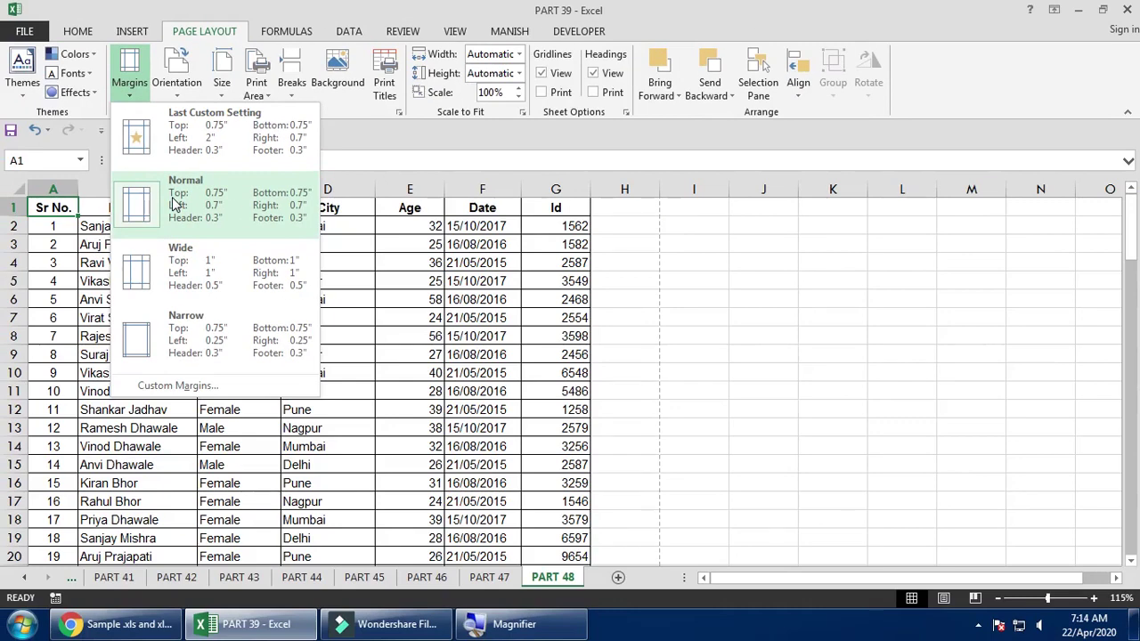
pyautogui.click(175, 385)
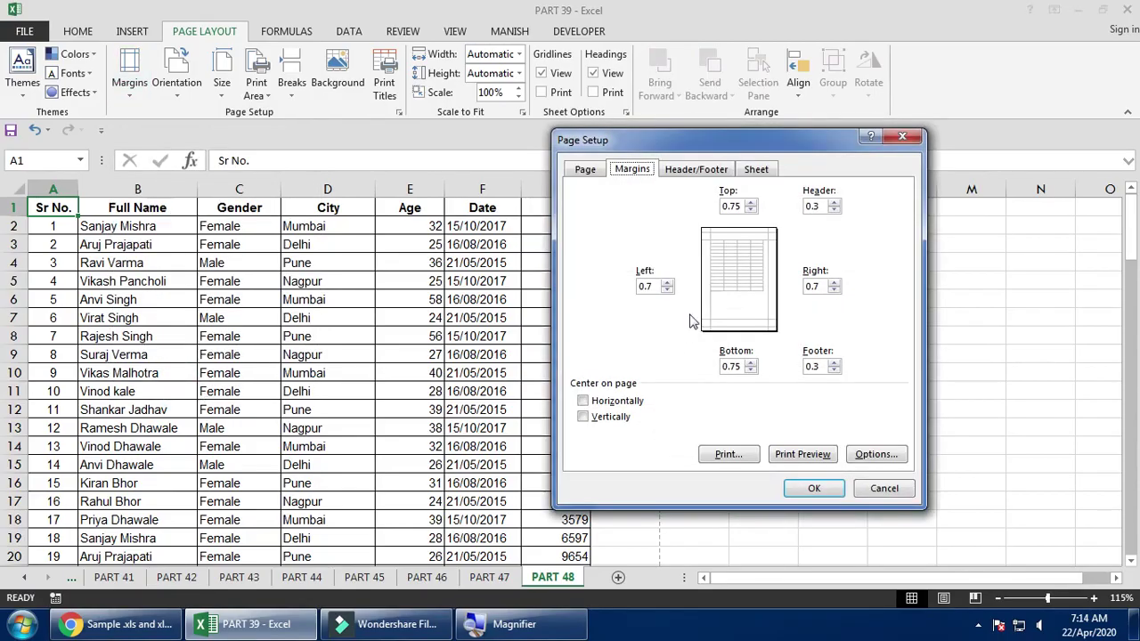
pyautogui.click(751, 369)
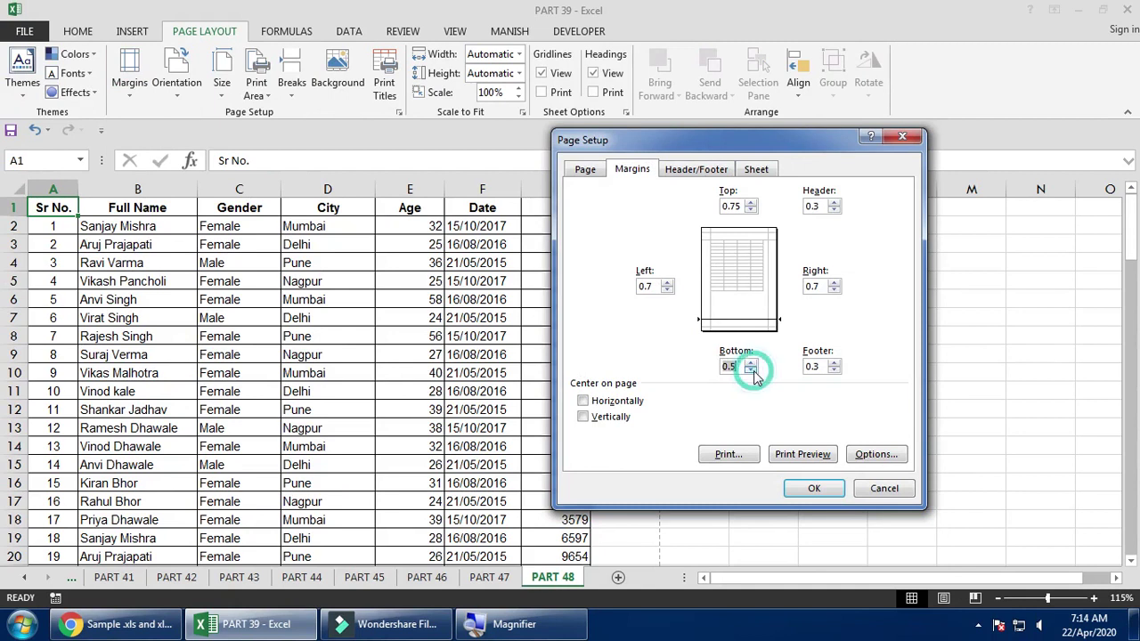
pyautogui.click(751, 209)
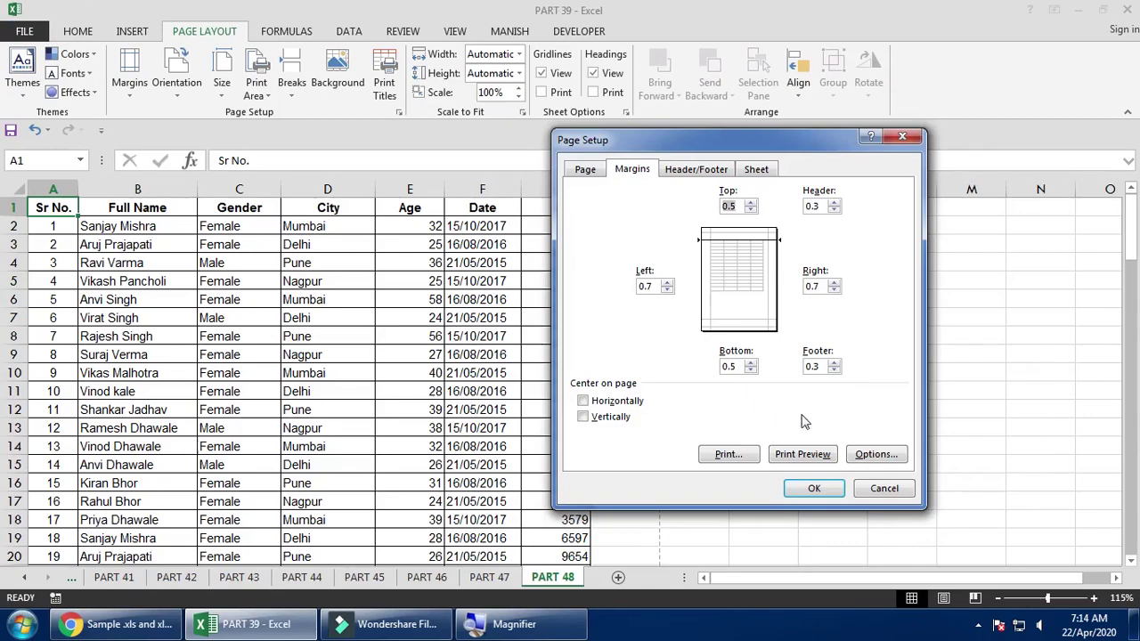
pyautogui.click(811, 489)
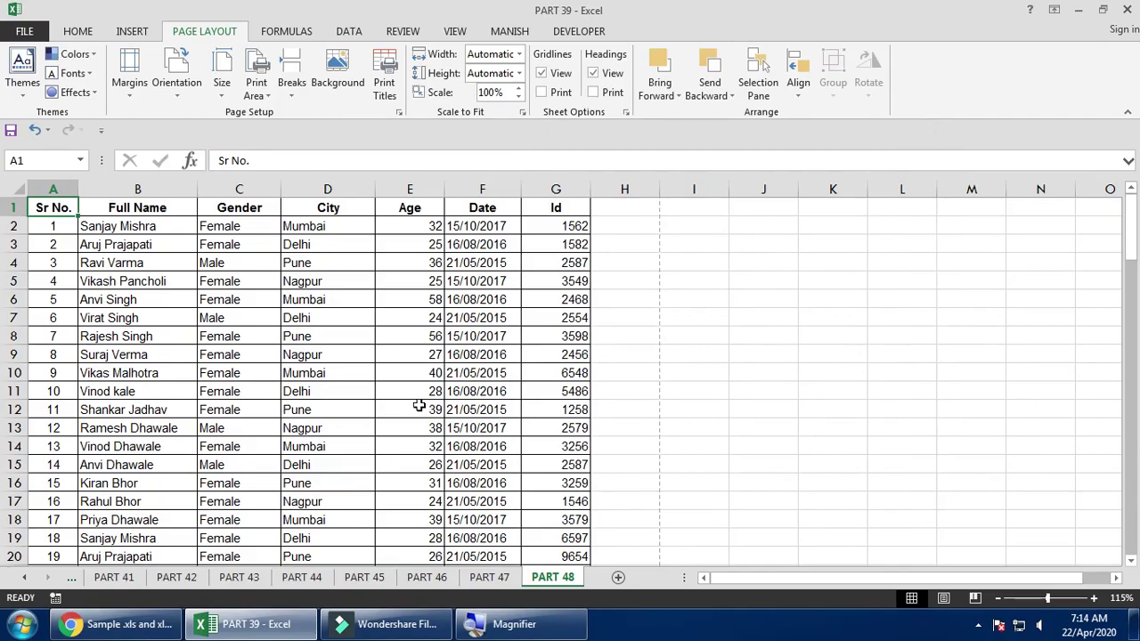
# Open the print preview, examine which table row ends page 1, and go on to page 2.
pyautogui.click(418, 405)
pyautogui.hotkey('ctrl', 'p')
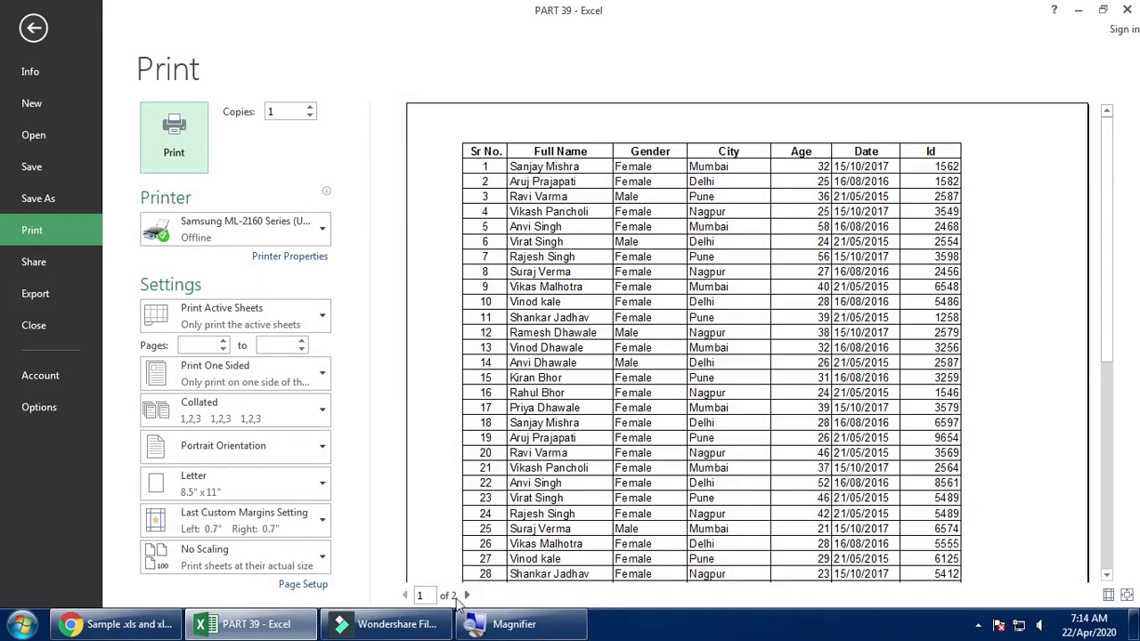
pyautogui.scroll(-5, 516, 477)
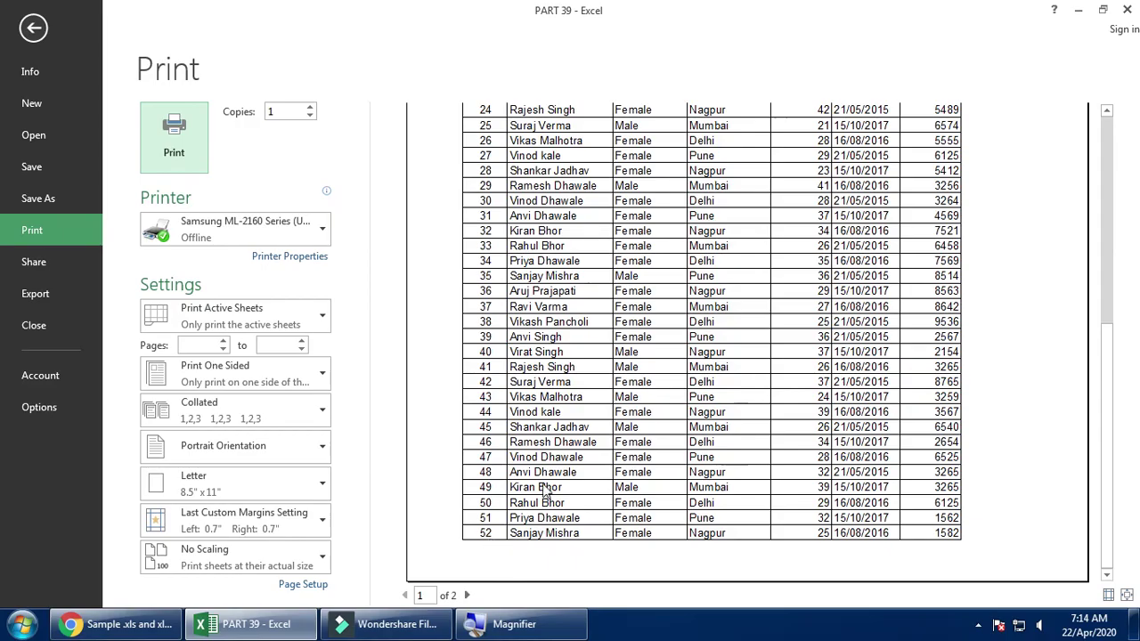
pyautogui.scroll(5, 543, 446)
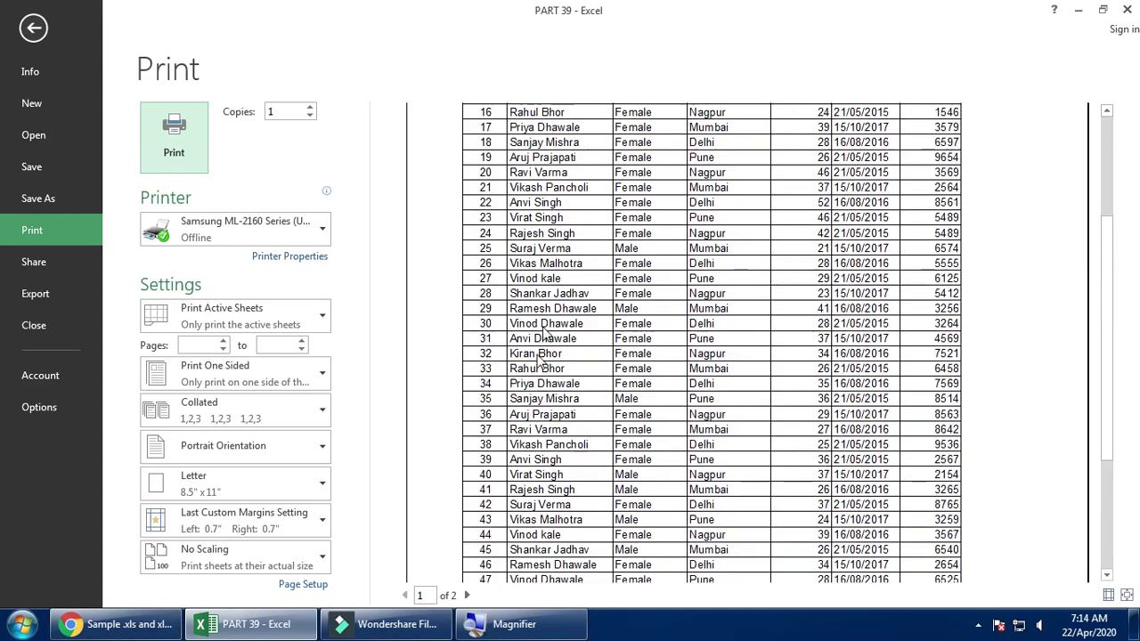
pyautogui.scroll(-5, 545, 253)
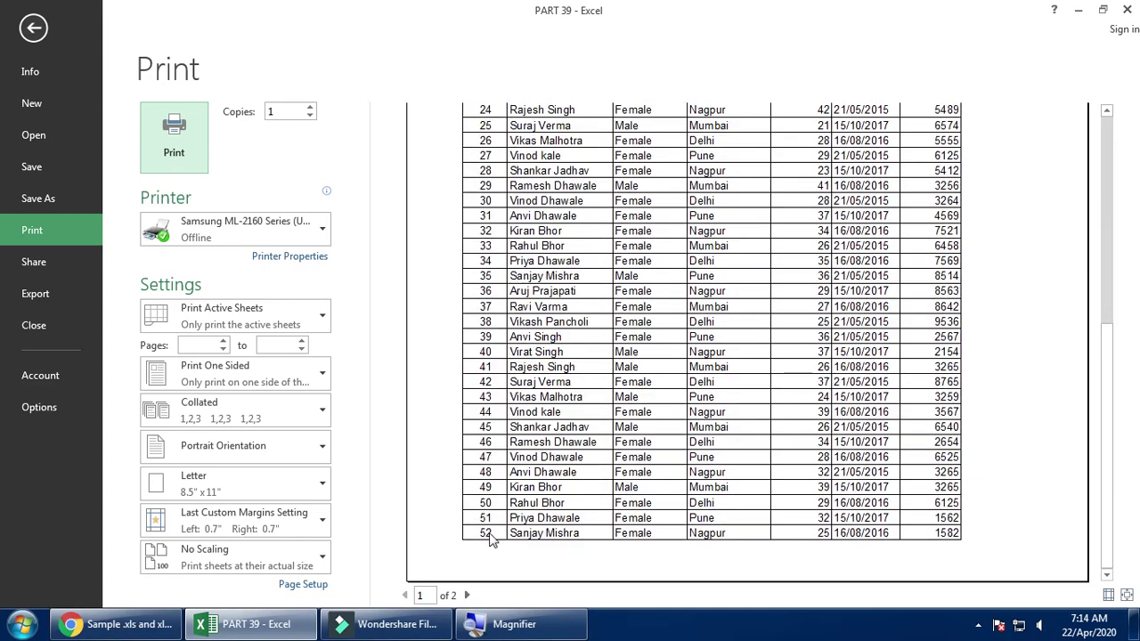
pyautogui.click(465, 595)
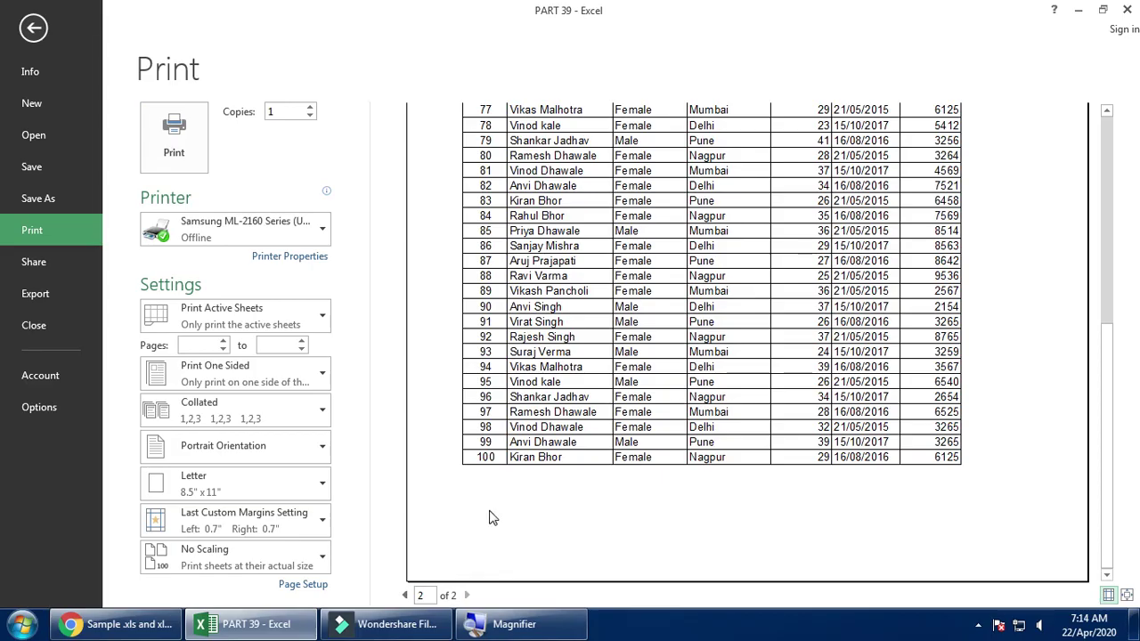
# Show the margin guides in the print preview and set the custom top and bottom margins to 0.75 inch.
pyautogui.click(1109, 596)
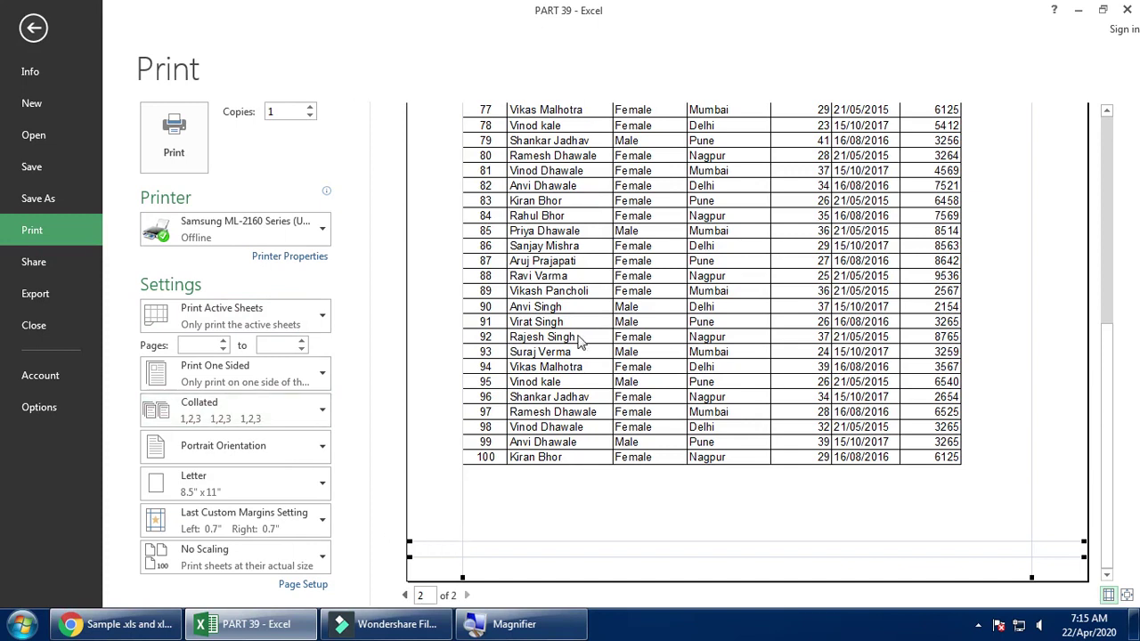
pyautogui.click(229, 533)
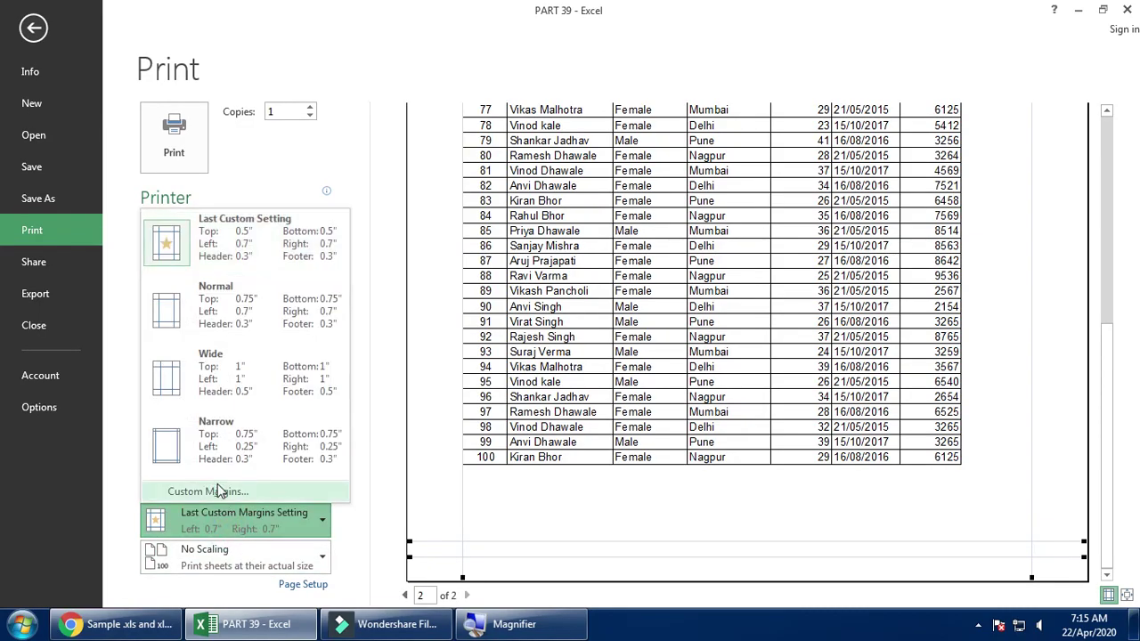
pyautogui.click(218, 492)
pyautogui.moveTo(690, 88); pyautogui.dragTo(442, 73)
pyautogui.click(510, 133)
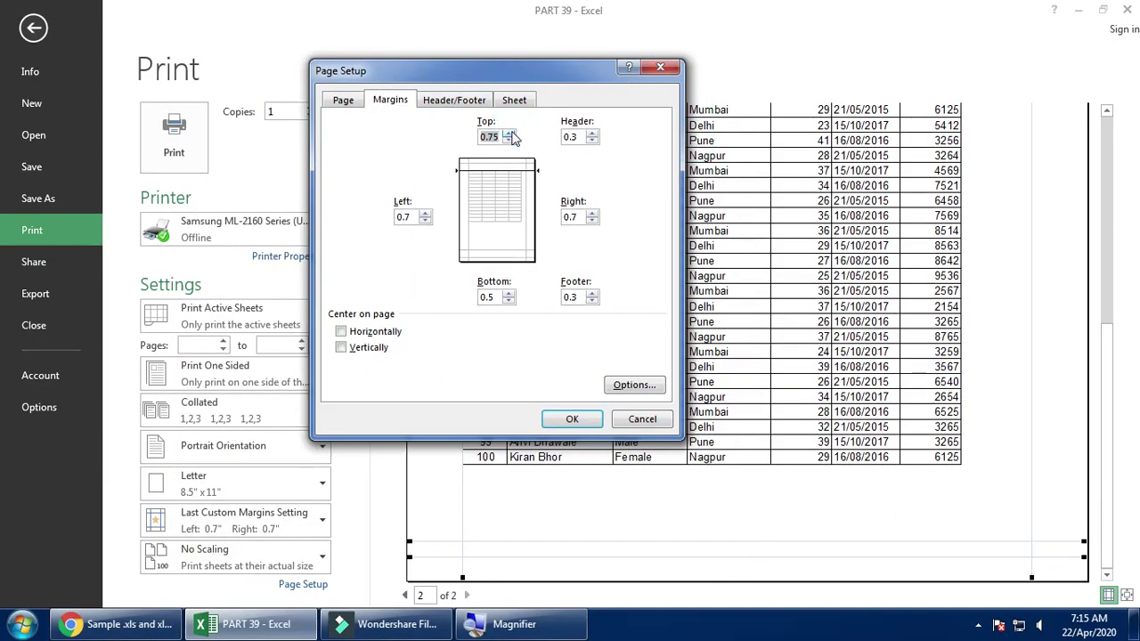
pyautogui.click(510, 293)
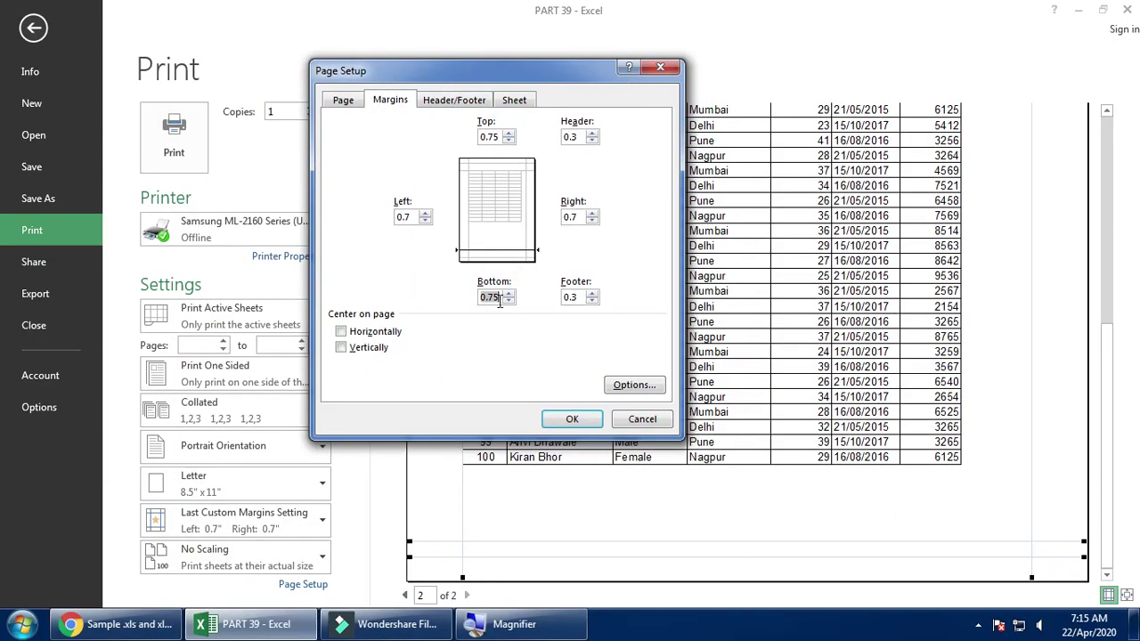
pyautogui.click(577, 417)
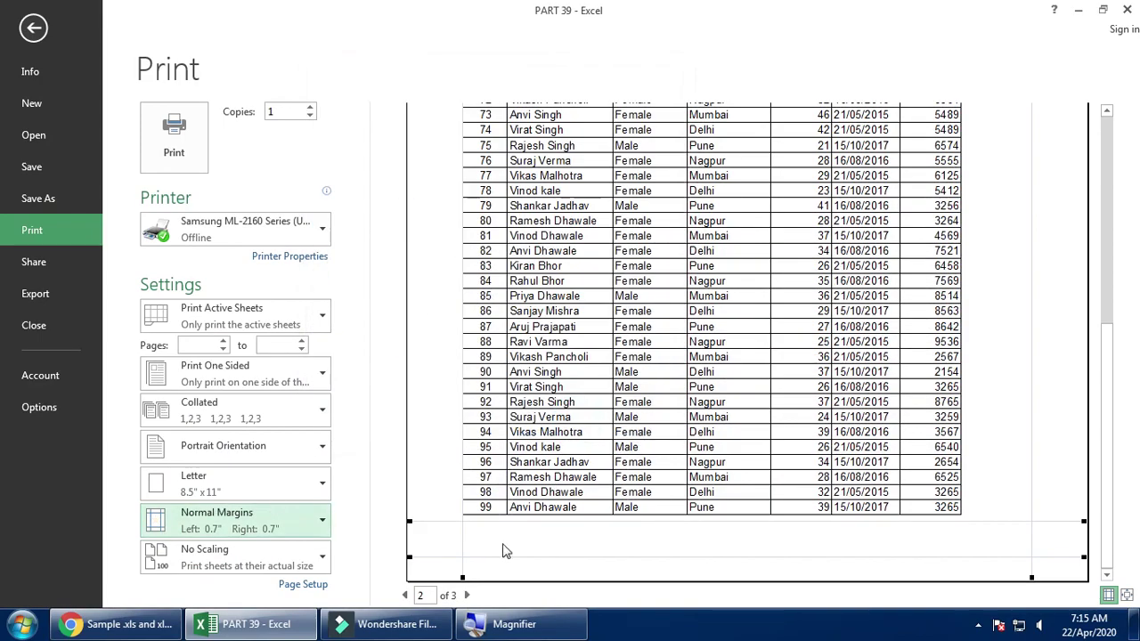
# Look through page 3 of the print preview from end to end and return to the start of page 2.
pyautogui.click(466, 595)
pyautogui.scroll(5, 525, 452)
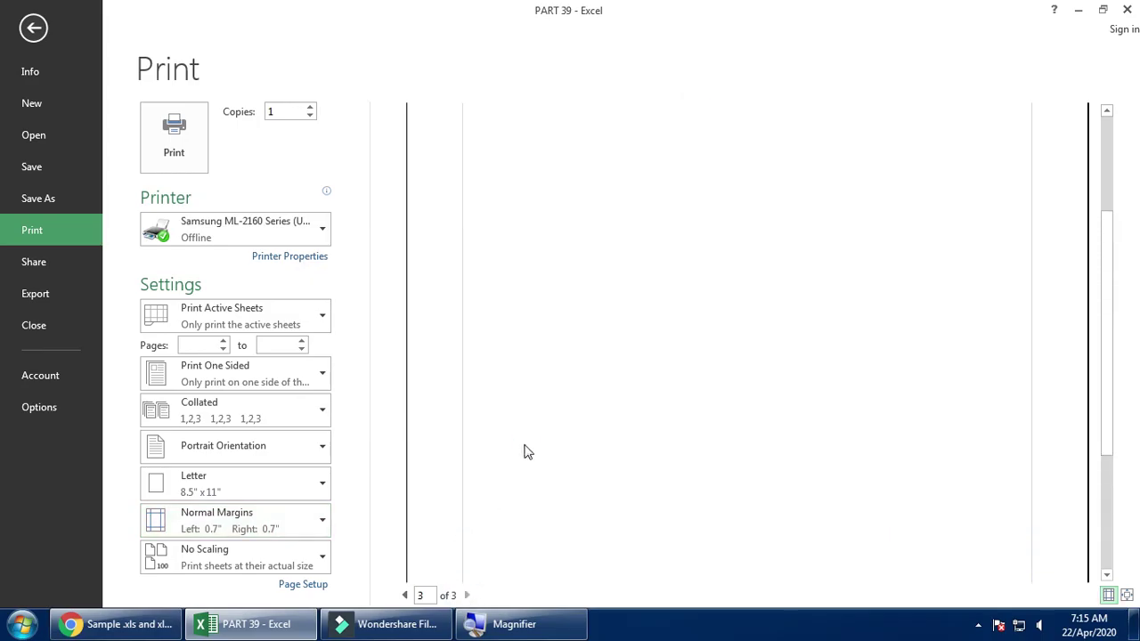
pyautogui.scroll(-5, 525, 452)
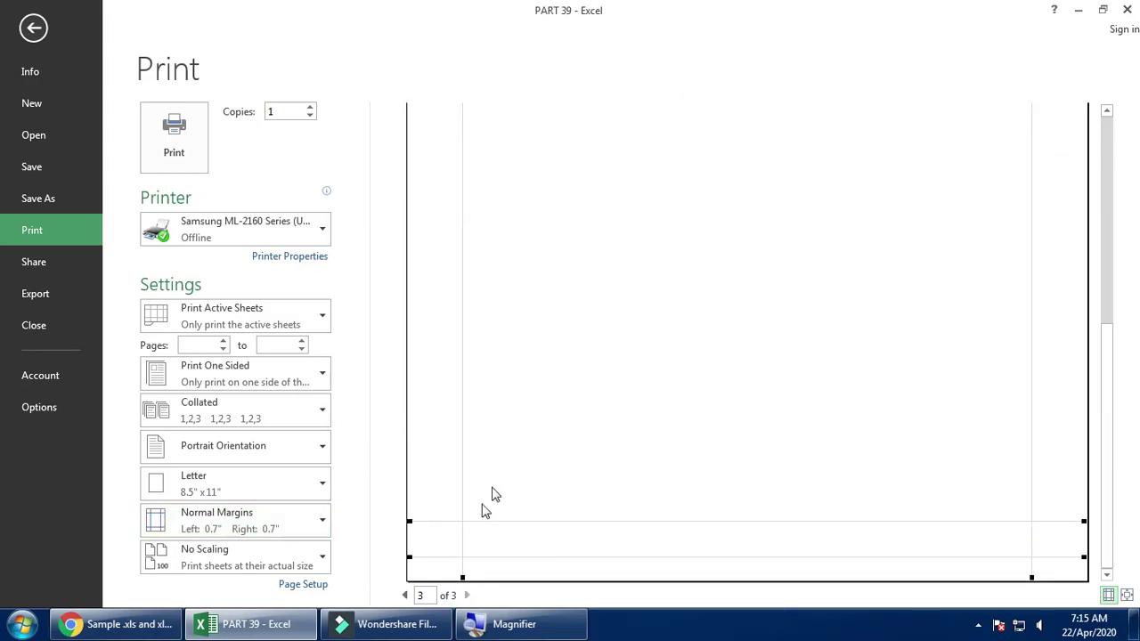
pyautogui.click(405, 595)
pyautogui.scroll(5, 525, 356)
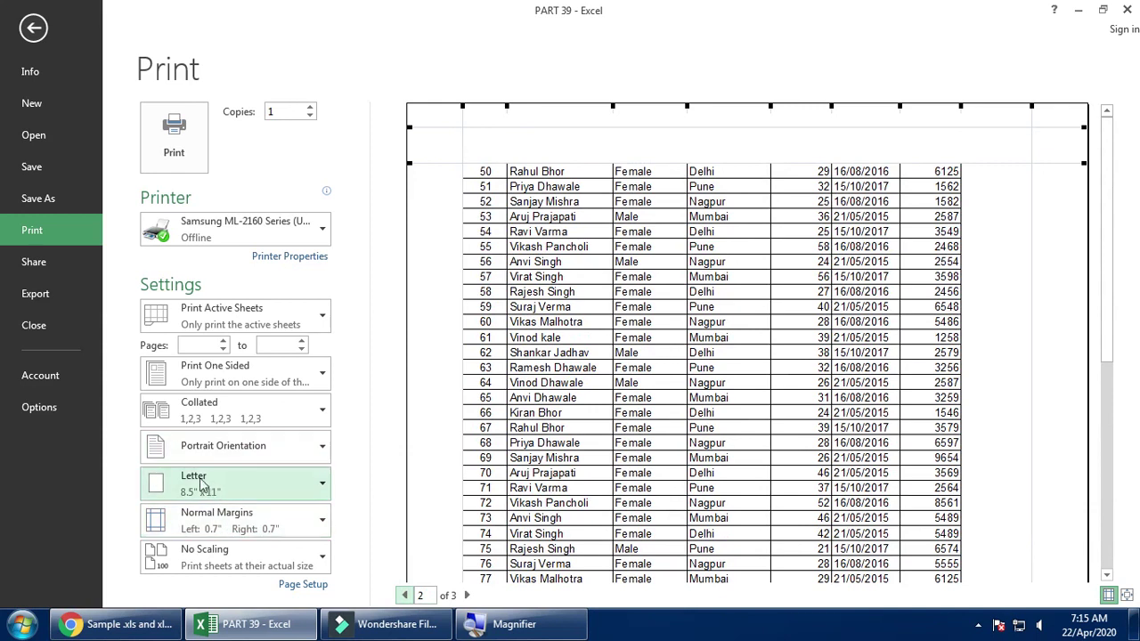
# Review the custom margins dialog and the list of margin presets under magnification, closing both without editing any values.
pyautogui.click(229, 522)
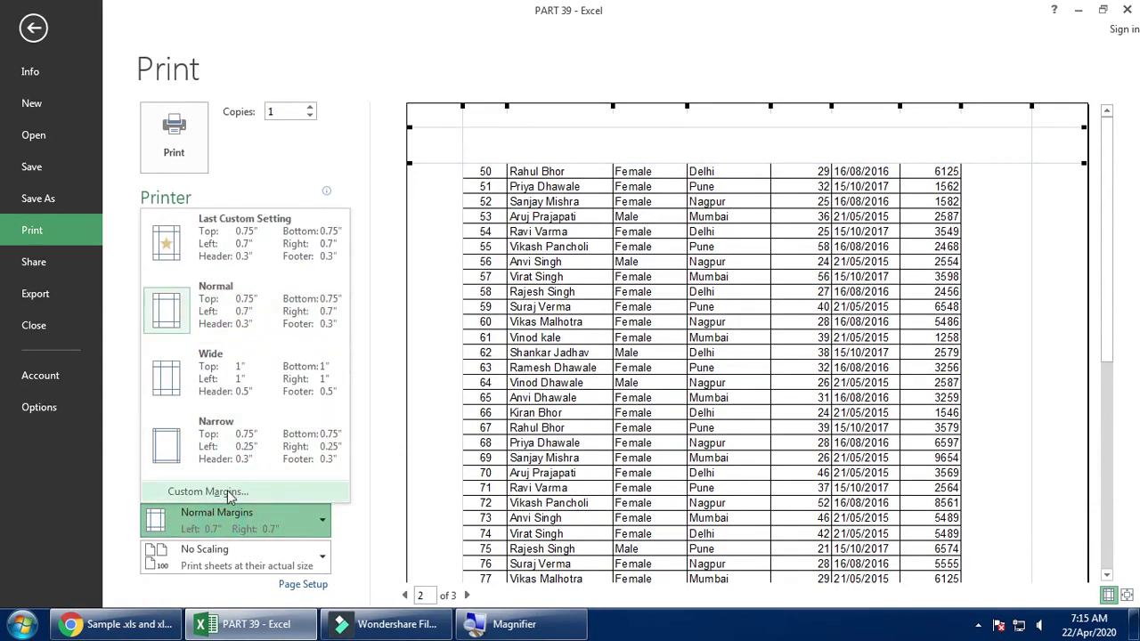
pyautogui.click(214, 492)
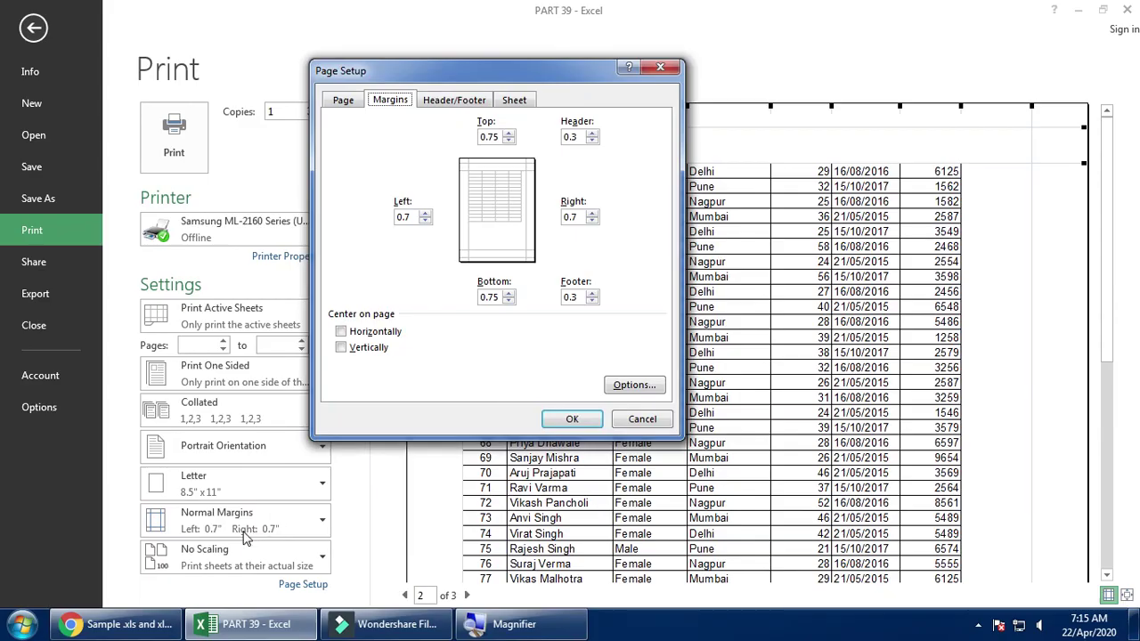
pyautogui.press('Escape')
pyautogui.press('super+plus')
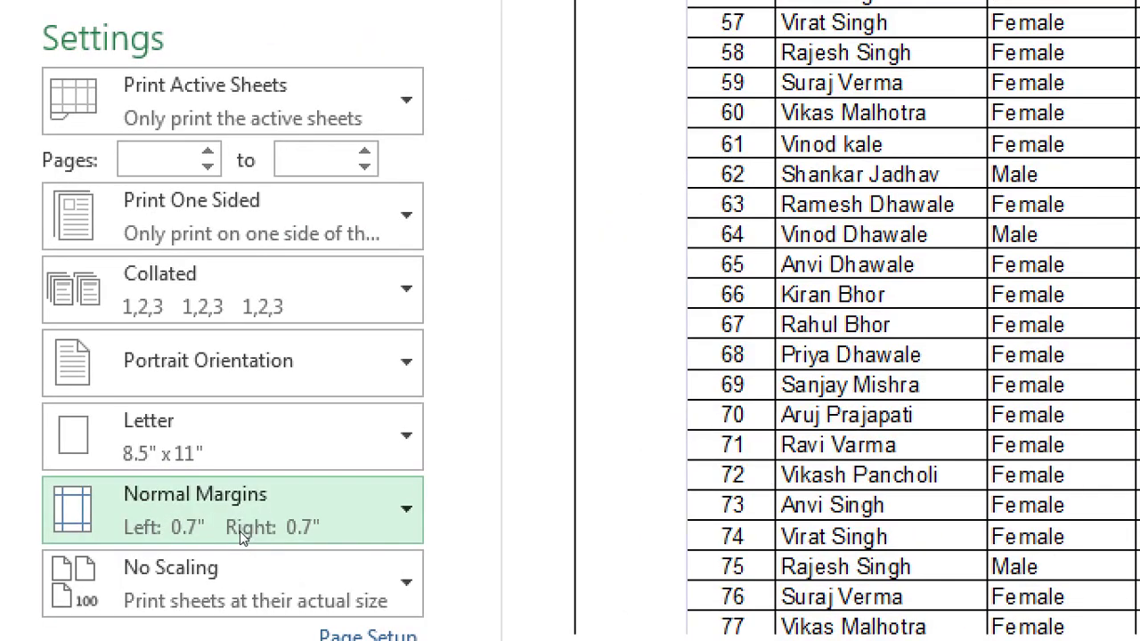
pyautogui.press('super+minus')
pyautogui.click(259, 523)
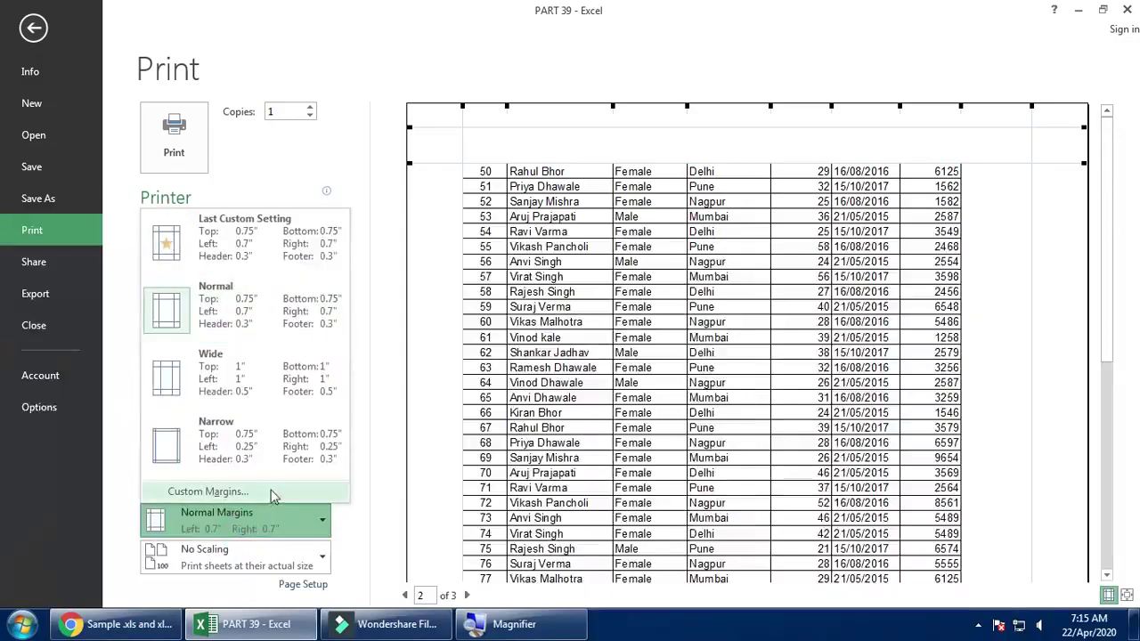
pyautogui.press('super+plus')
pyautogui.press('super+plus')
pyautogui.press('super+minus')
pyautogui.press('super+minus')
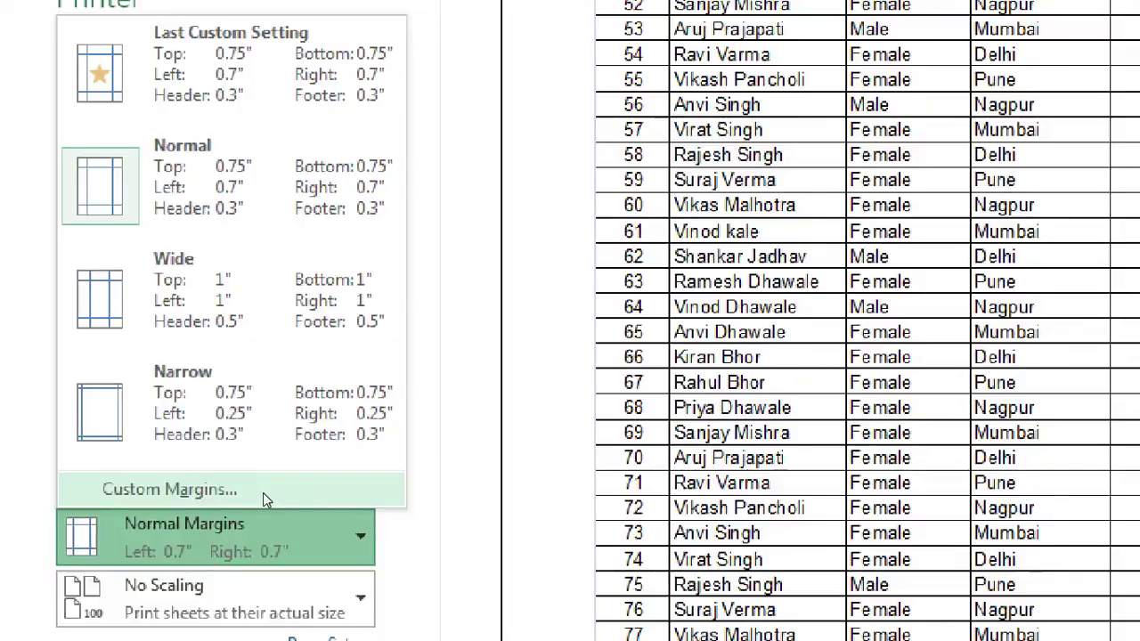
pyautogui.click(516, 279)
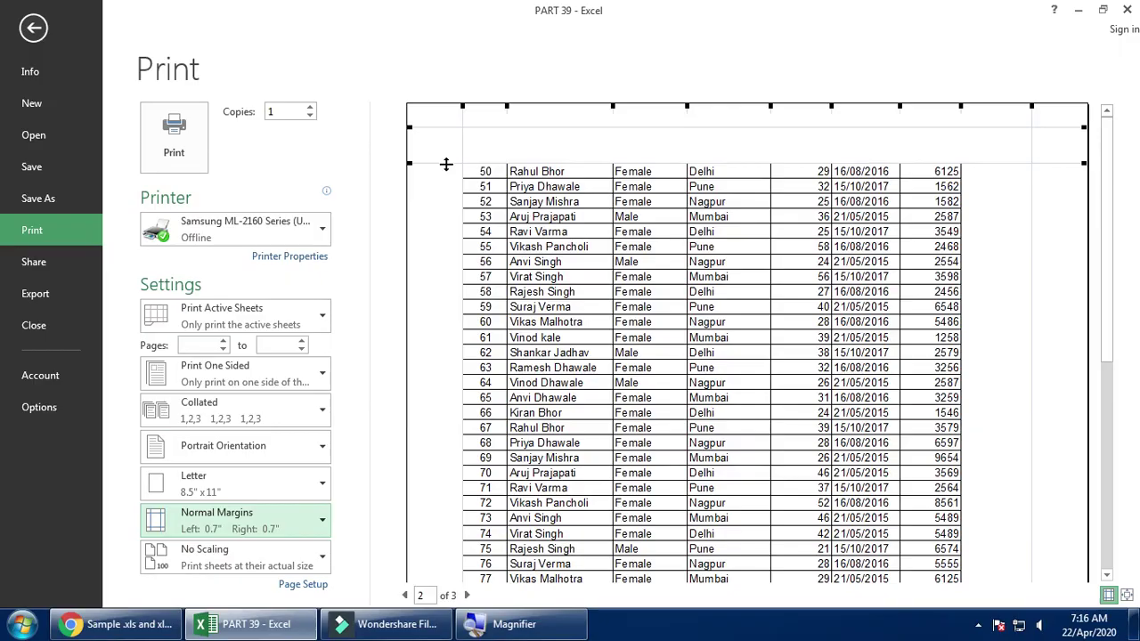
# Reduce the top margin by moving its guide up toward the header guide, check page 1 in the preview, and return to the sheet.
pyautogui.moveTo(446, 164); pyautogui.dragTo(442, 149)
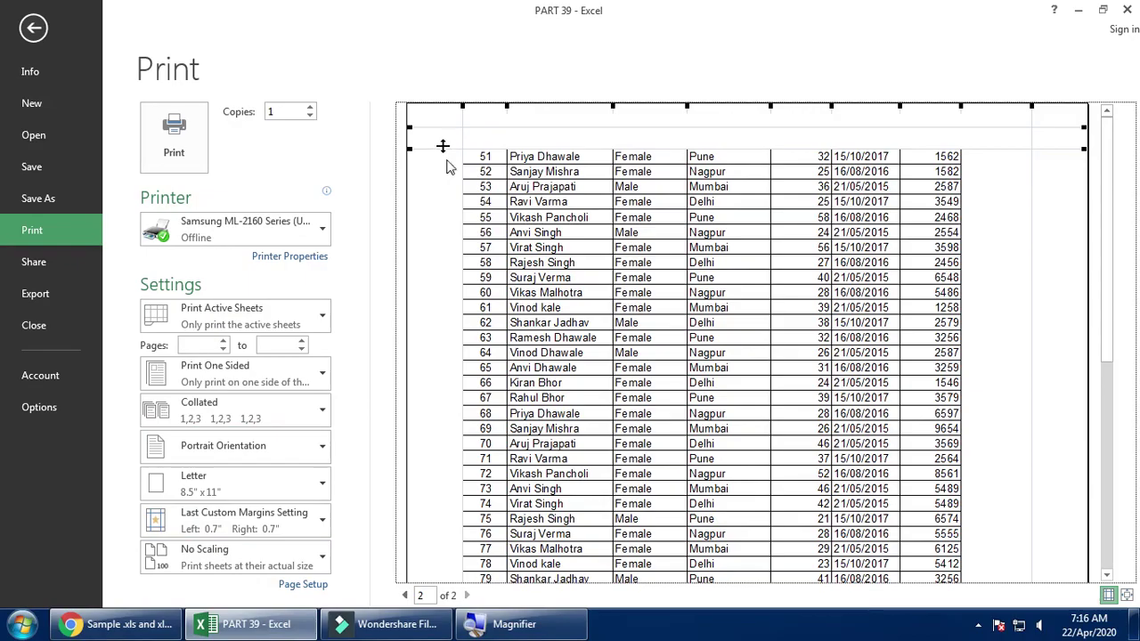
pyautogui.click(468, 594)
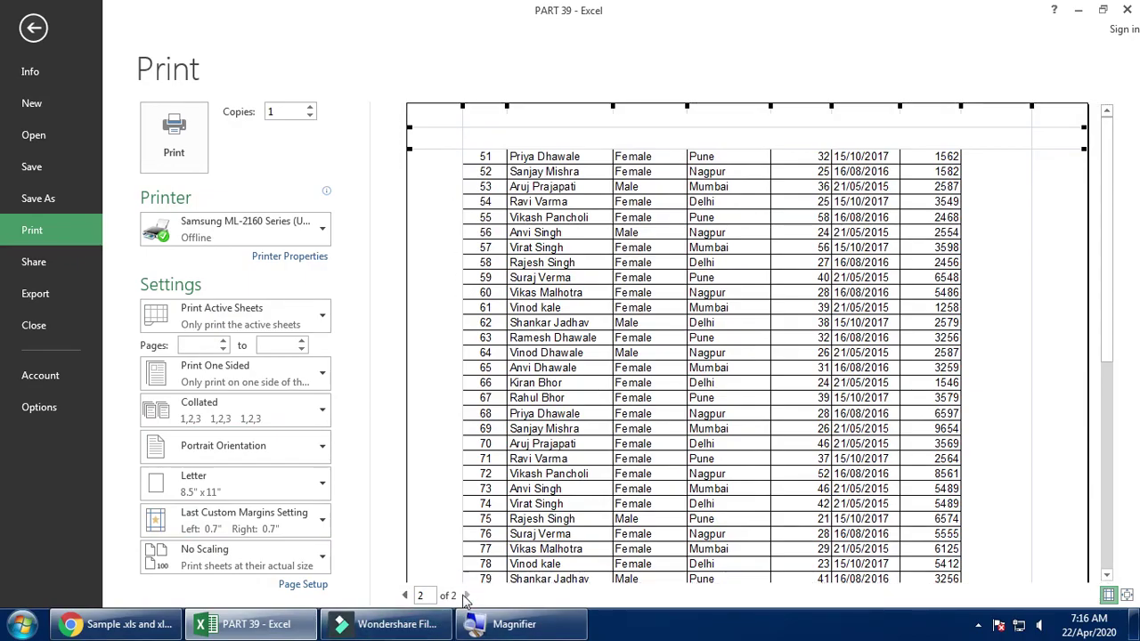
pyautogui.click(405, 595)
pyautogui.scroll(-5, 521, 516)
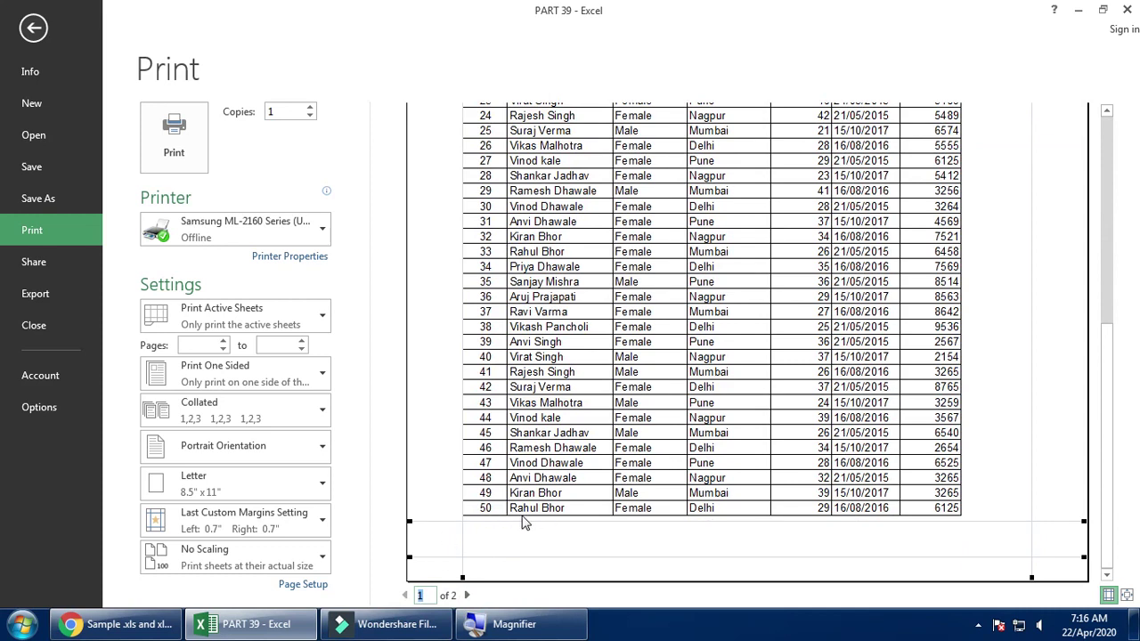
pyautogui.scroll(5, 524, 522)
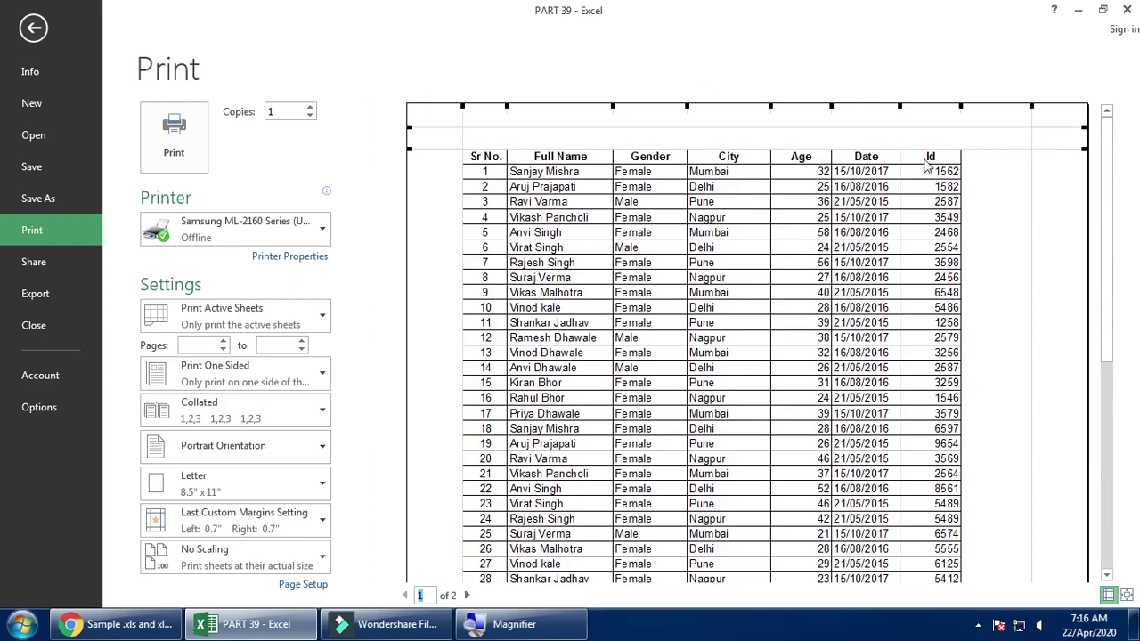
pyautogui.press('Escape')
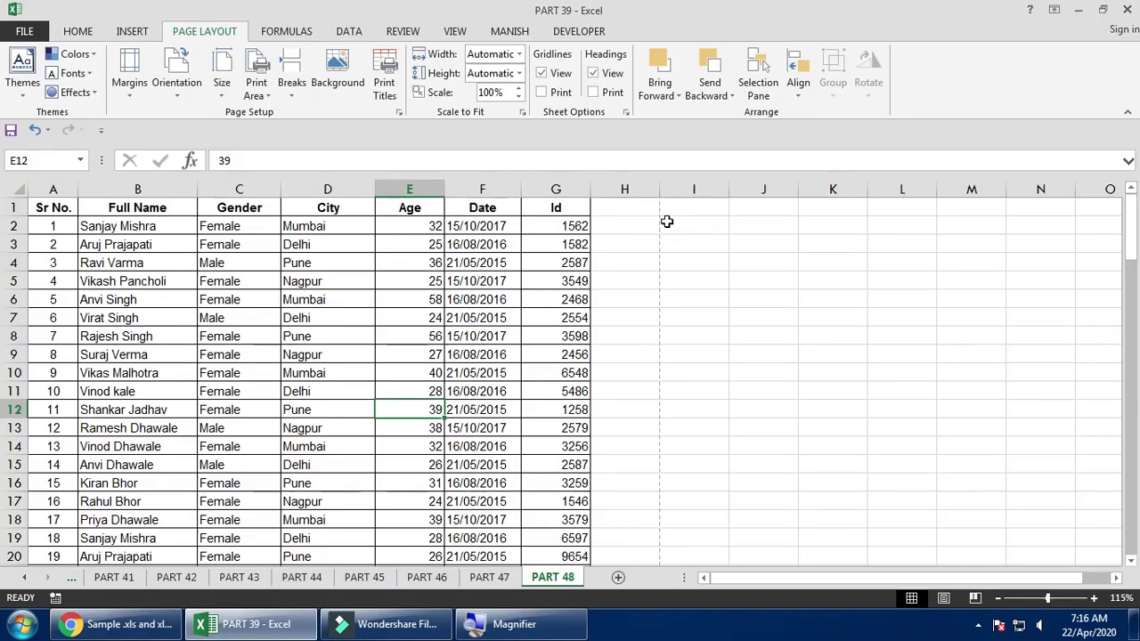
# Enter the column heading "Contact No" in cell H1, next to the Id column.
pyautogui.click(621, 210)
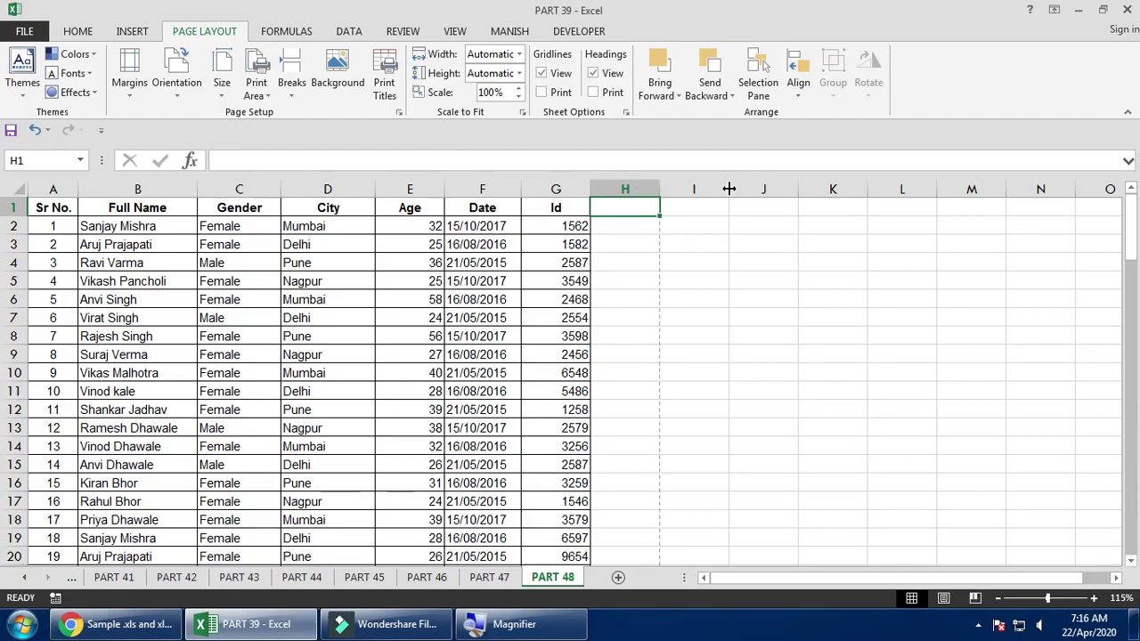
pyautogui.write('C')
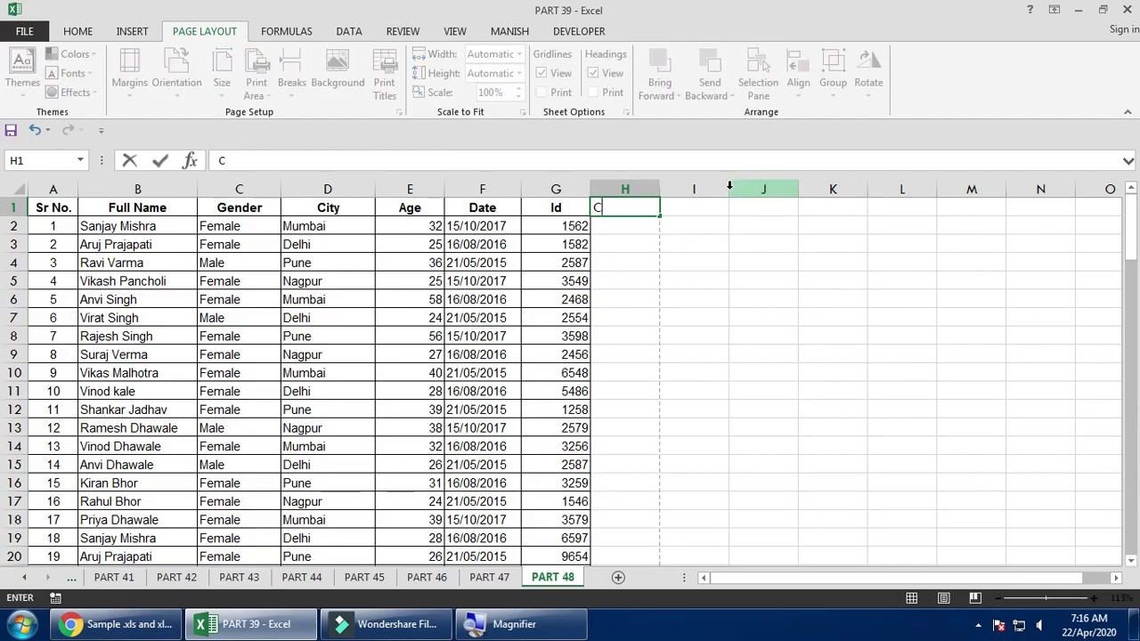
pyautogui.write('ontact ')
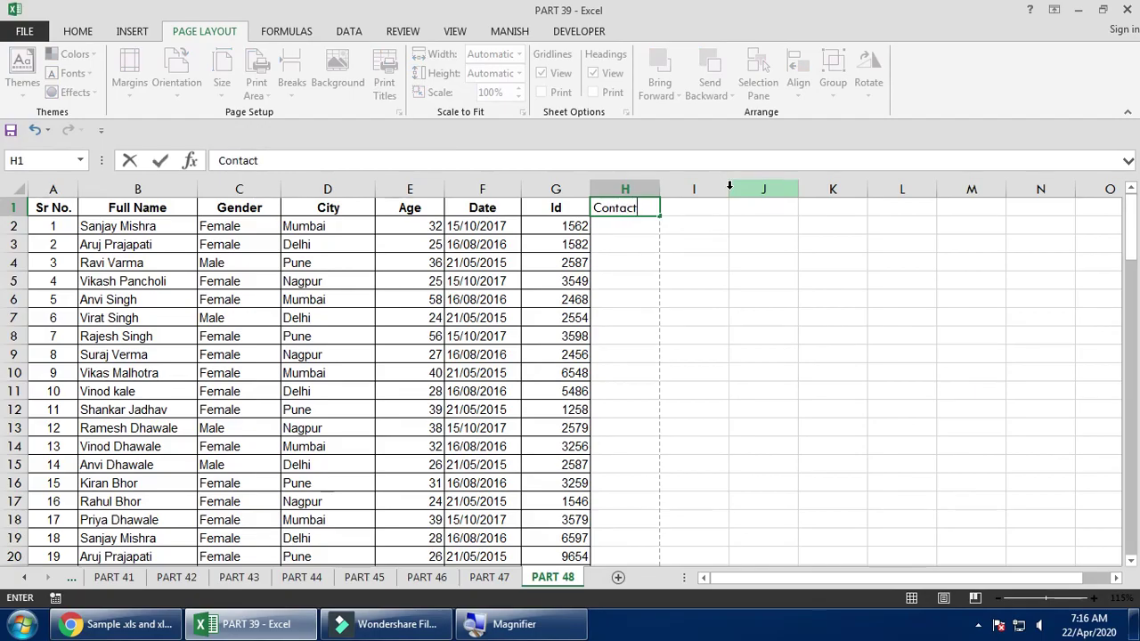
pyautogui.write('No')
pyautogui.press('Tab')
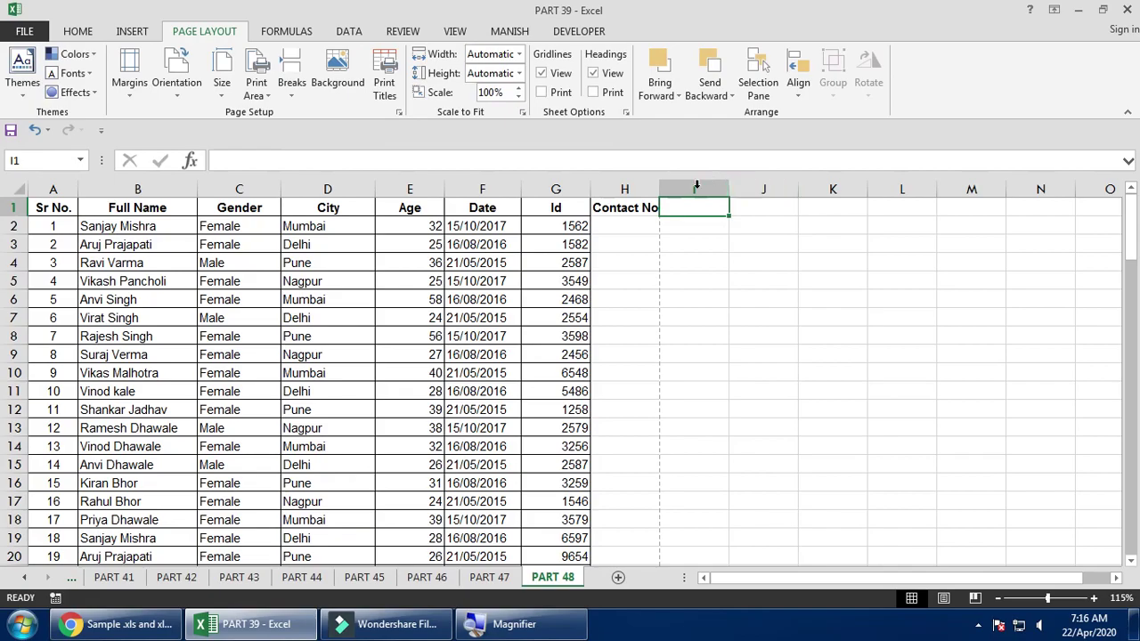
# Enter the column heading "Alt. Contact" in cell I1, next to the Contact No column.
pyautogui.click(643, 207)
pyautogui.click(687, 209)
pyautogui.write('Alt')
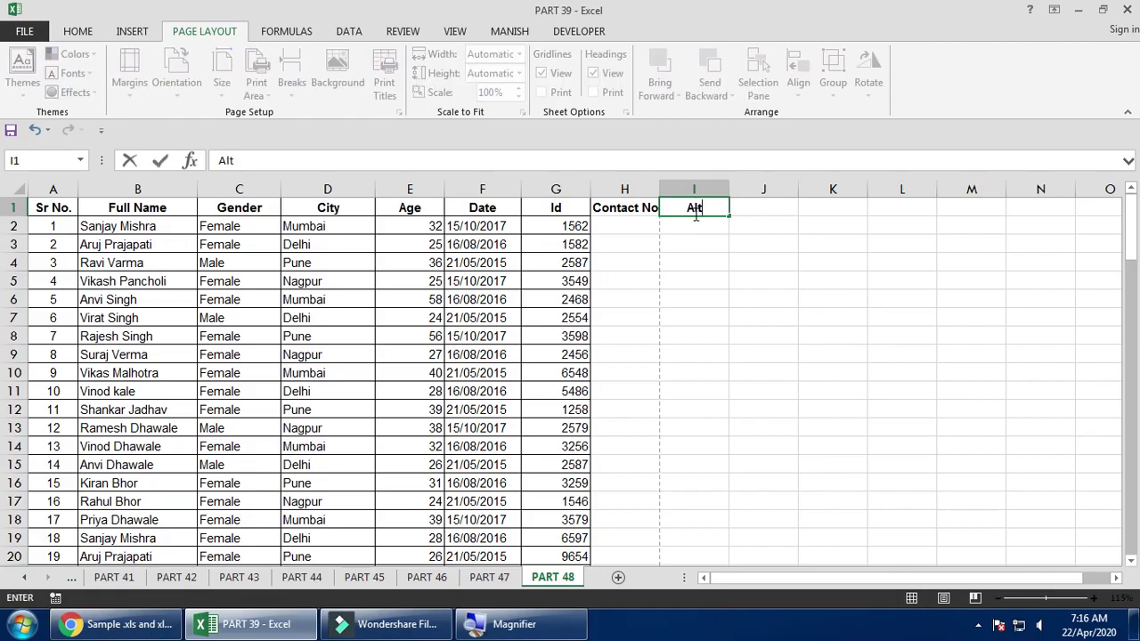
pyautogui.write('. Contact')
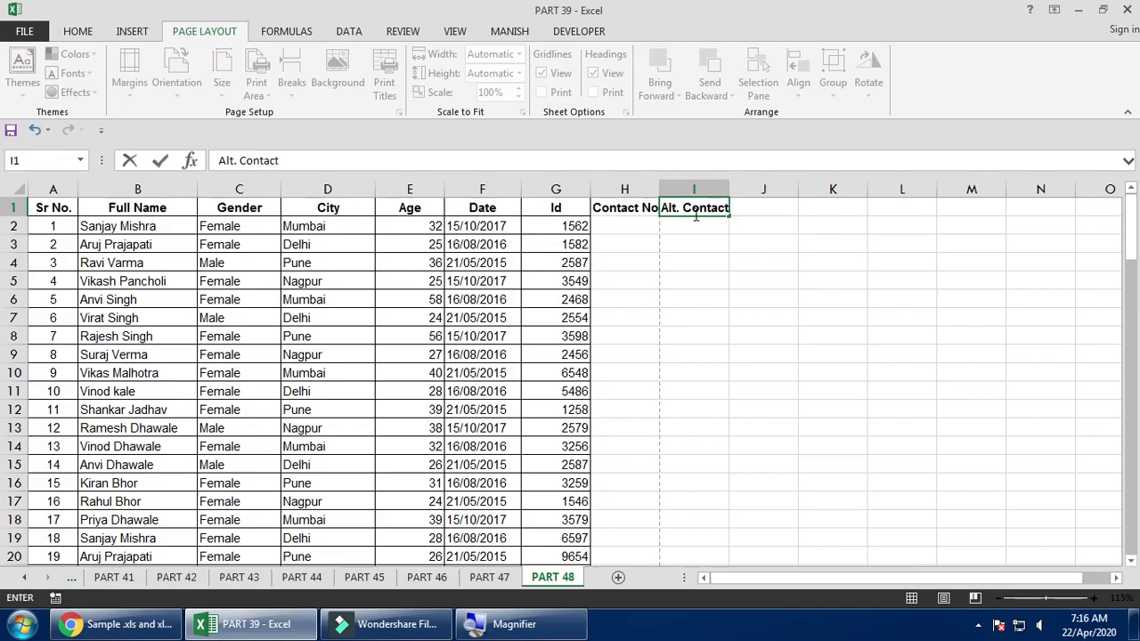
pyautogui.press('Return')
pyautogui.click(693, 210)
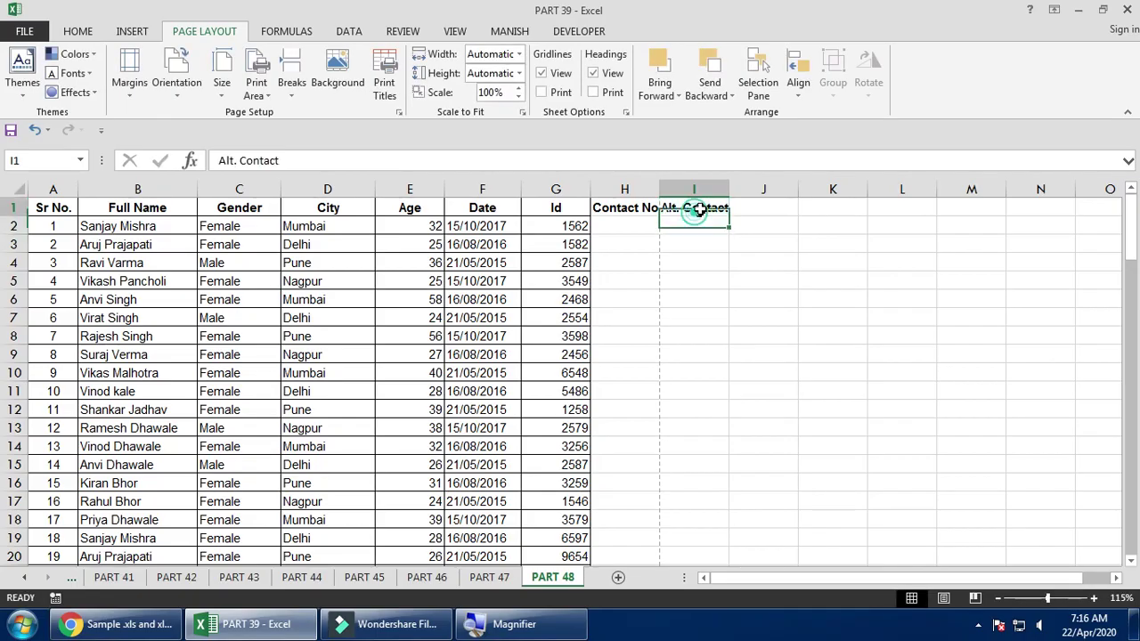
pyautogui.click(613, 209)
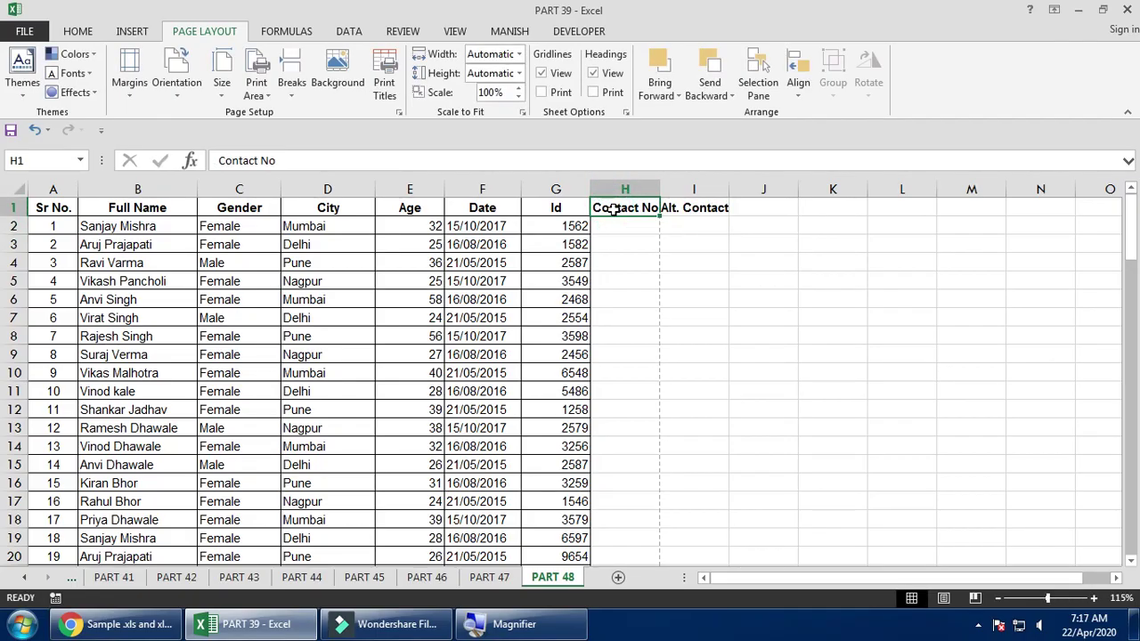
# Narrow the right margin to 0.22" and the left margin to 0.4" with the print preview's margin guides, and return to the sheet.
pyautogui.hotkey('ctrl', 'p')
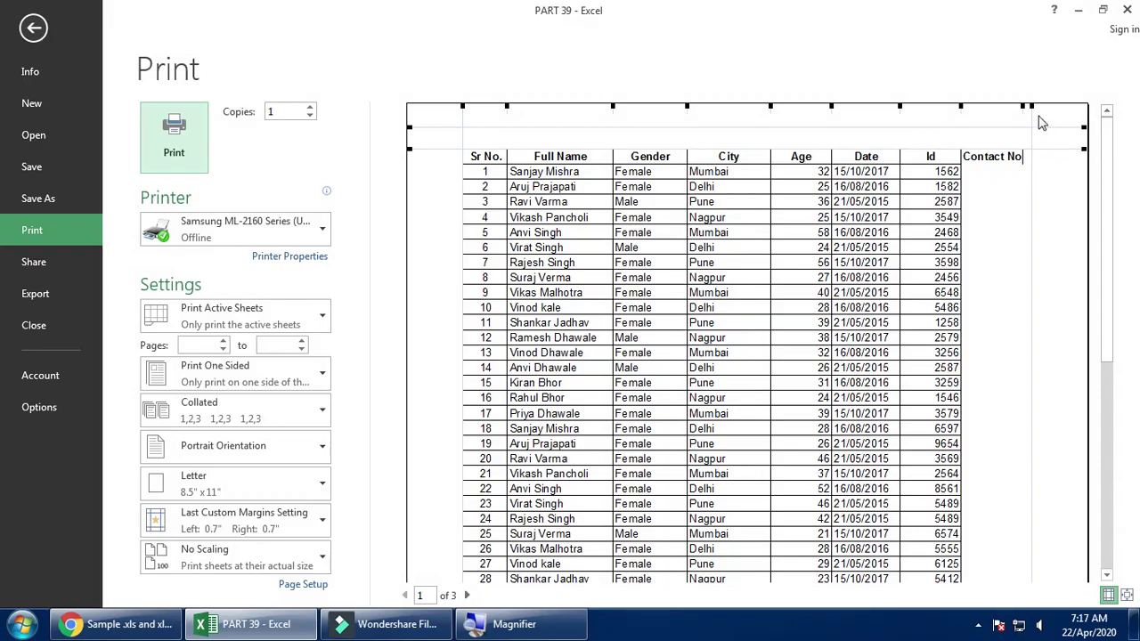
pyautogui.moveTo(1033, 106); pyautogui.dragTo(1070, 106)
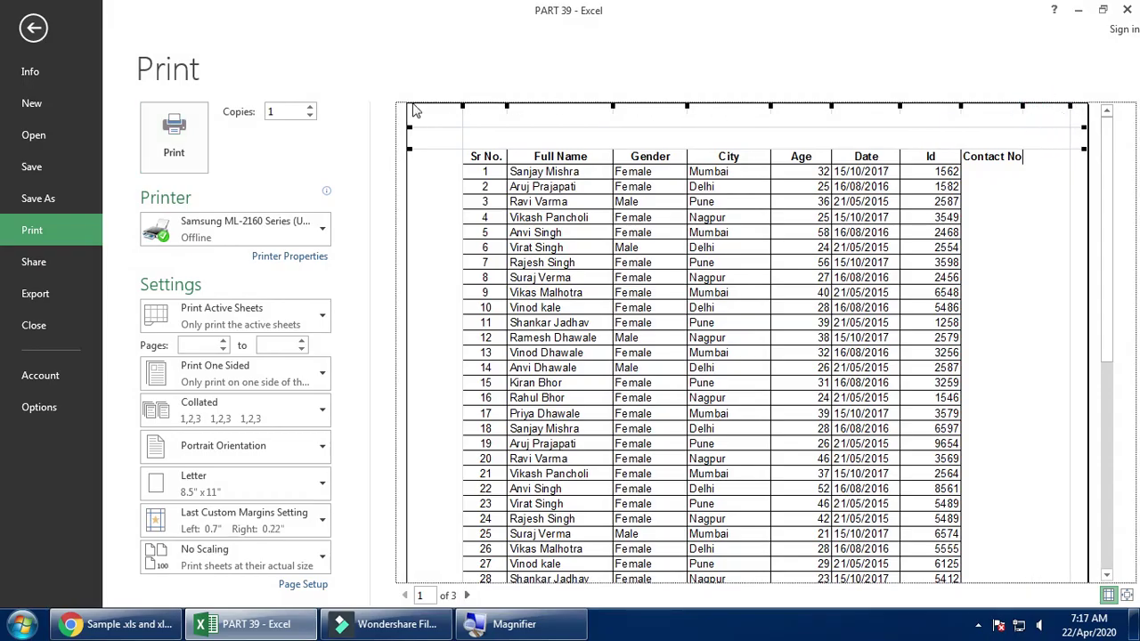
pyautogui.moveTo(438, 106); pyautogui.dragTo(438, 106)
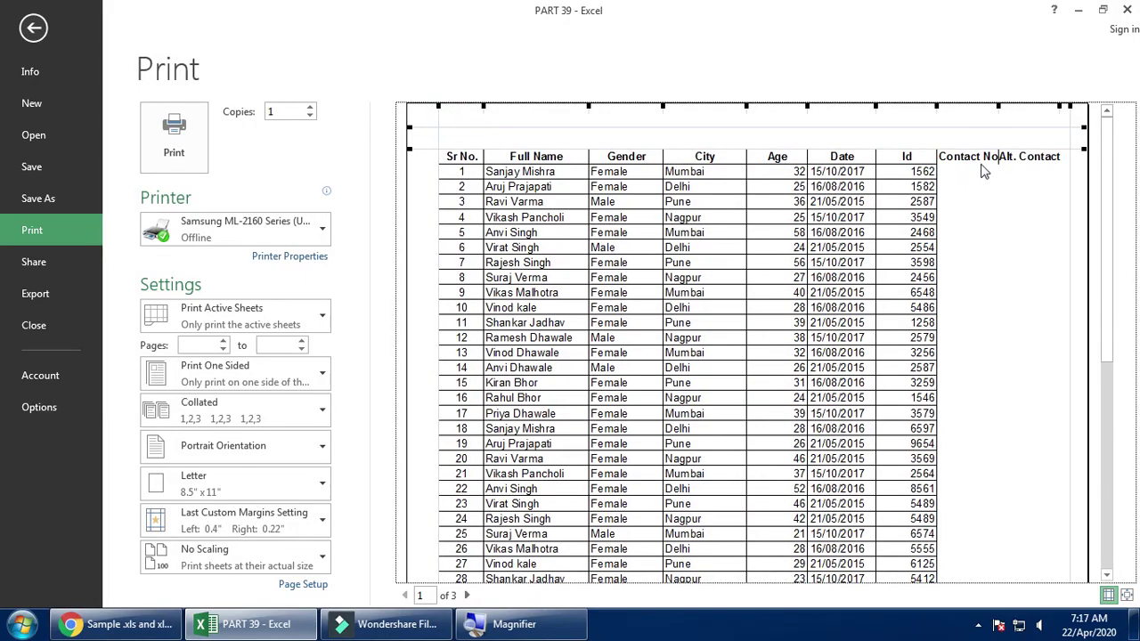
pyautogui.press('Escape')
# Apply all borders to cells H1:I13, check page 1 in the print preview, and return to the sheet.
pyautogui.moveTo(651, 206); pyautogui.dragTo(695, 431)
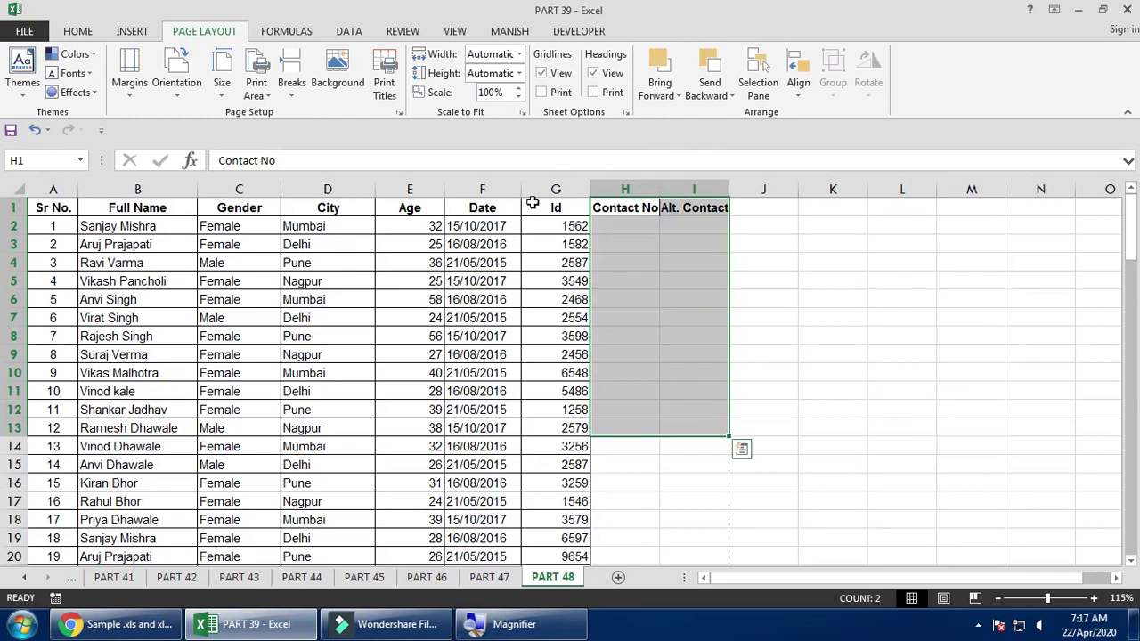
pyautogui.click(78, 32)
pyautogui.click(230, 86)
pyautogui.click(243, 230)
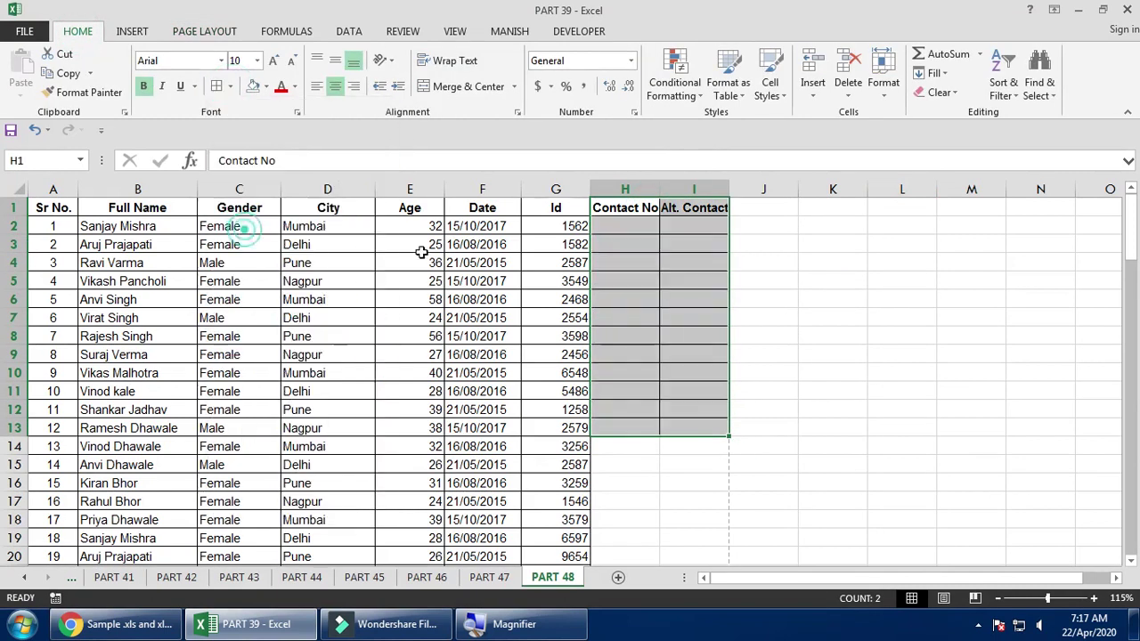
pyautogui.hotkey('ctrl', 'p')
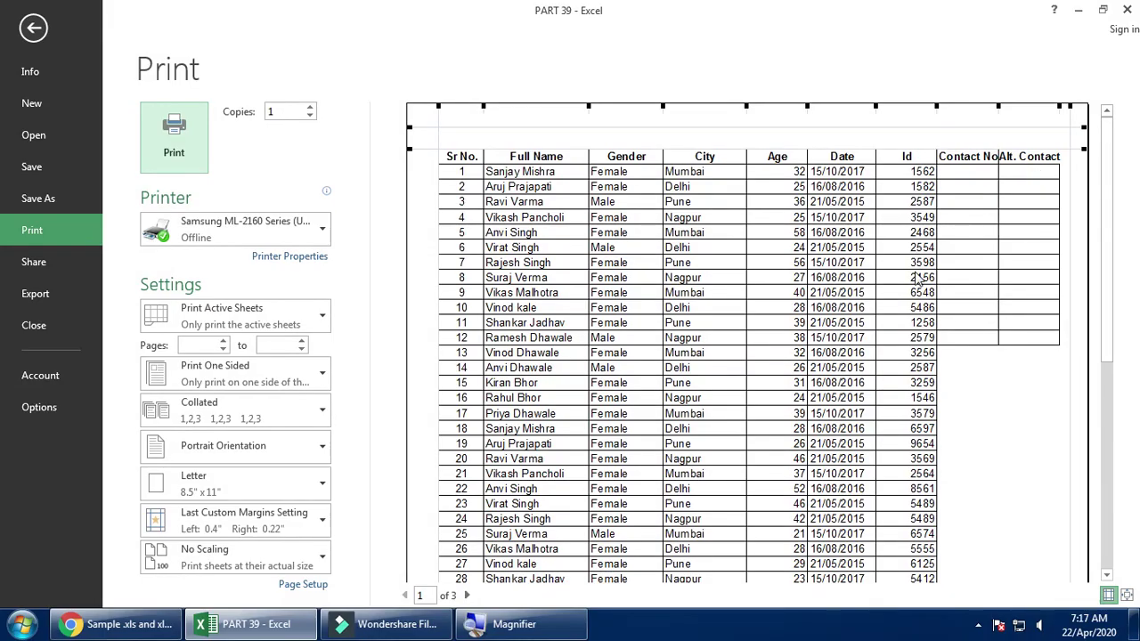
pyautogui.press('Escape')
# Review the margin presets and the margin guides in the print preview without changing any margin, and return to the sheet.
pyautogui.click(188, 35)
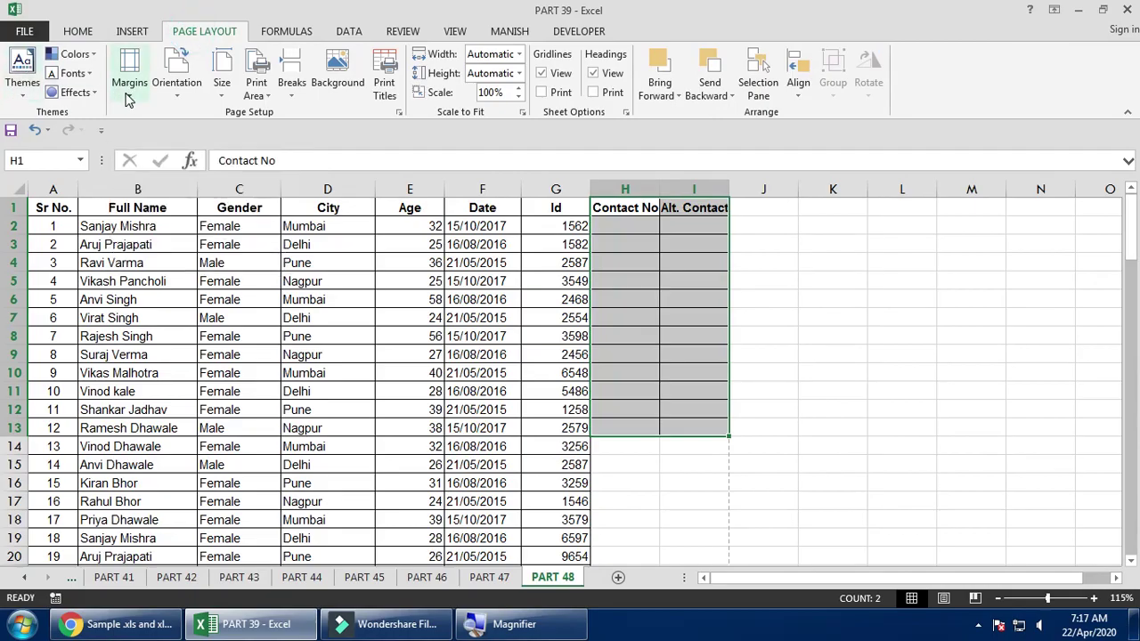
pyautogui.click(343, 277)
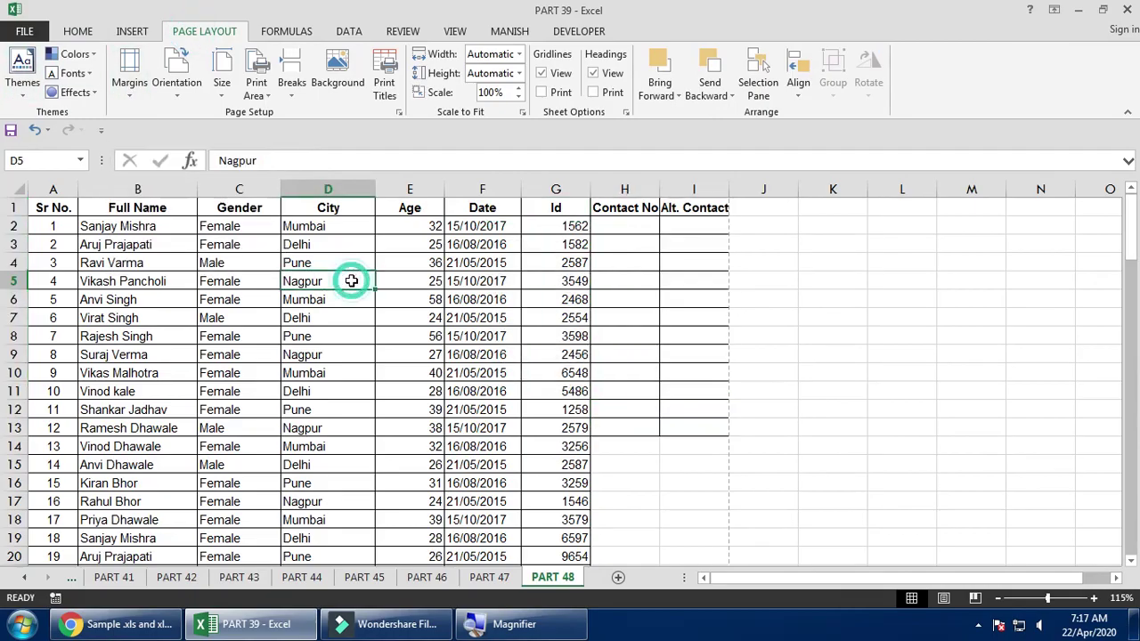
pyautogui.hotkey('ctrl', 'p')
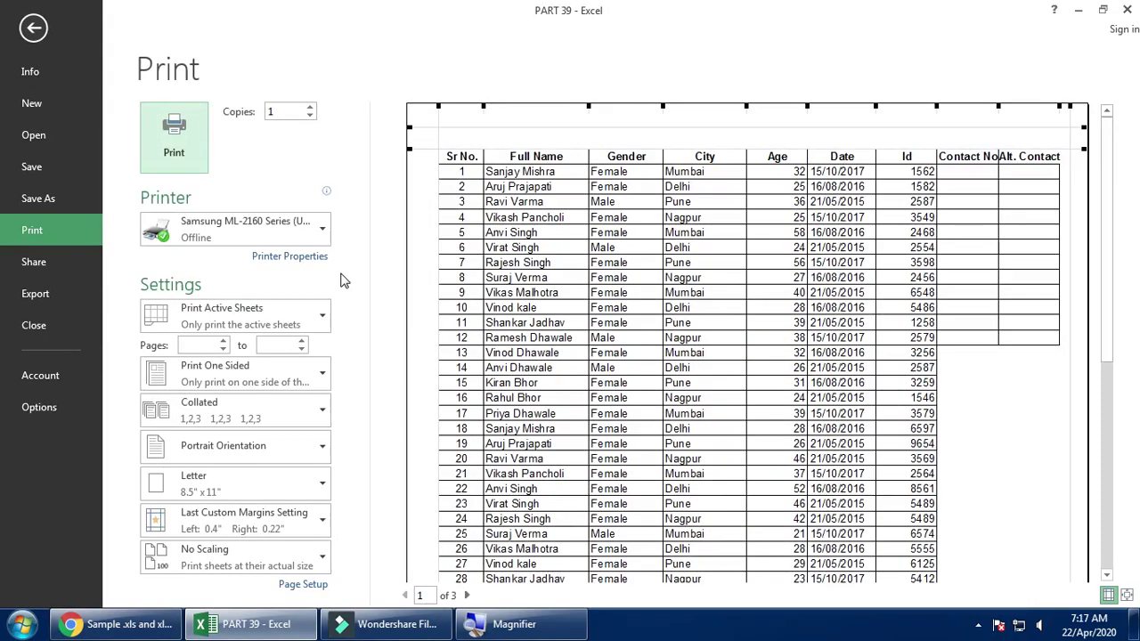
pyautogui.click(224, 524)
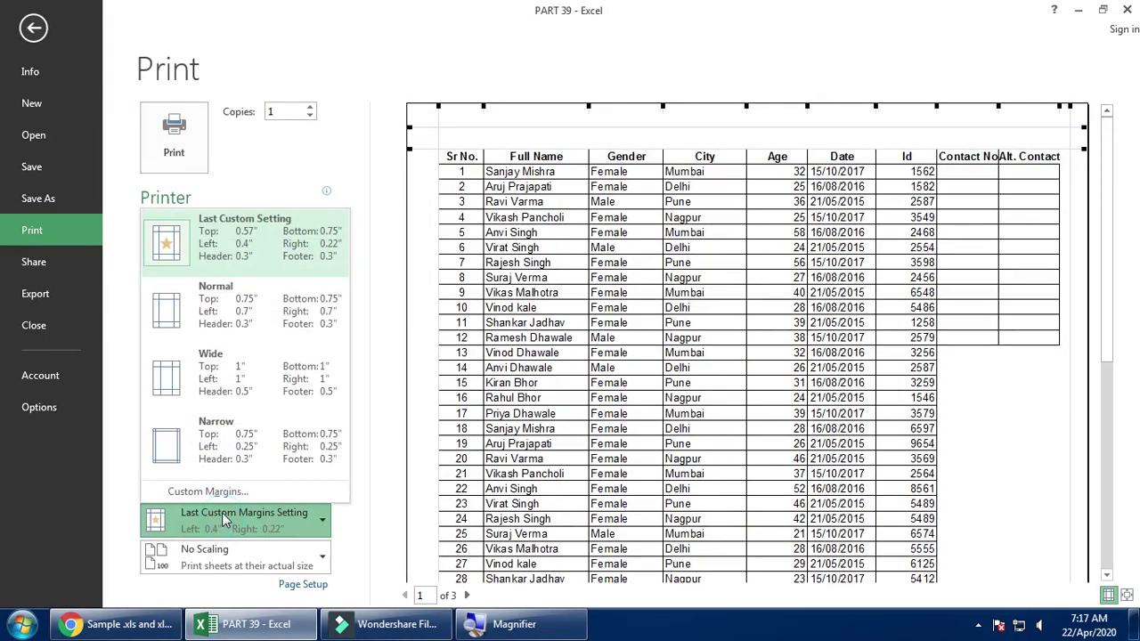
pyautogui.click(924, 381)
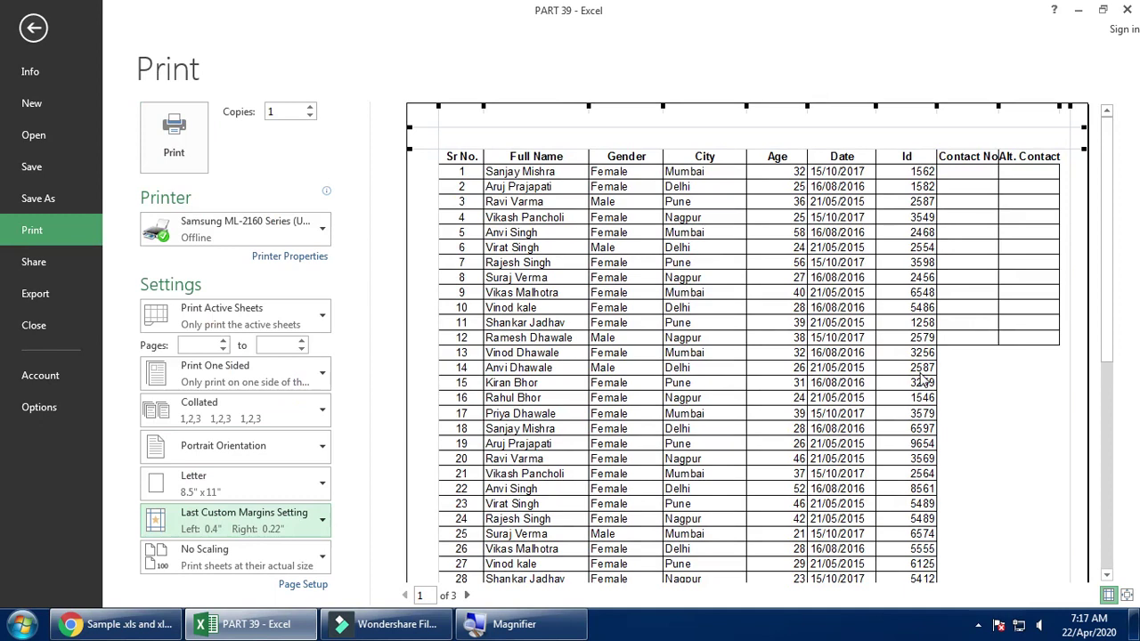
pyautogui.click(1109, 596)
pyautogui.click(1109, 596)
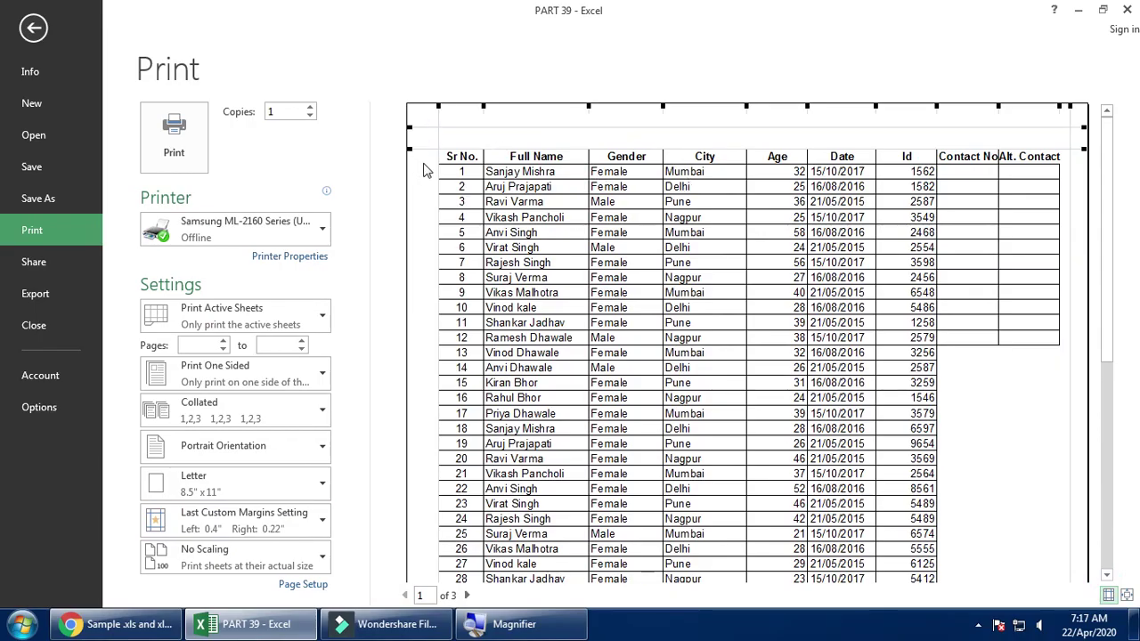
pyautogui.press('Escape')
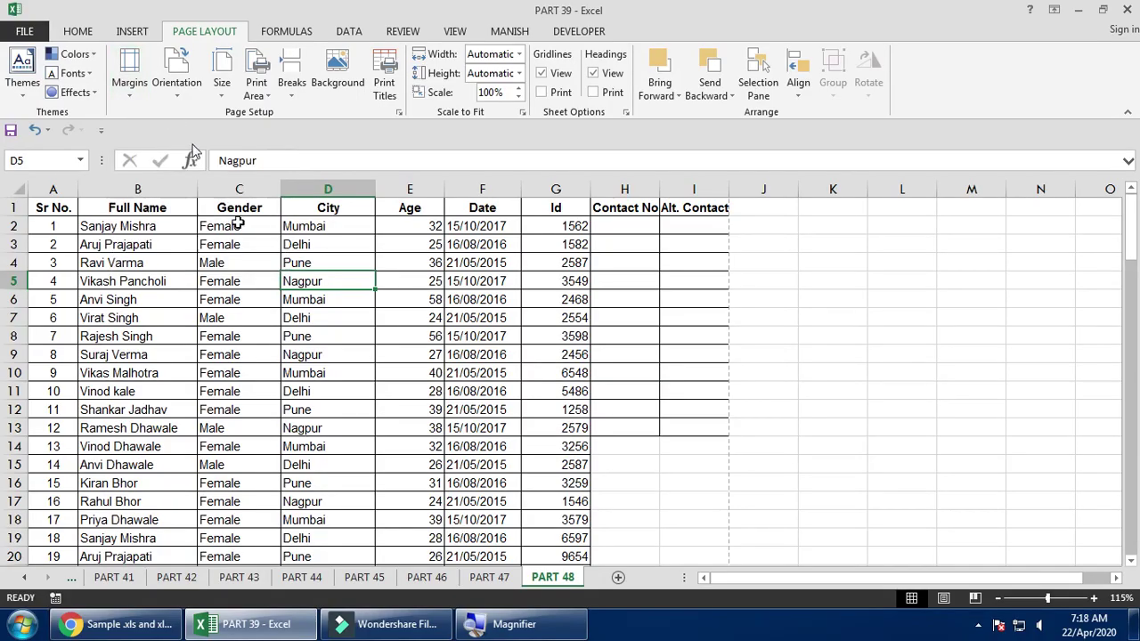
pyautogui.click(271, 330)
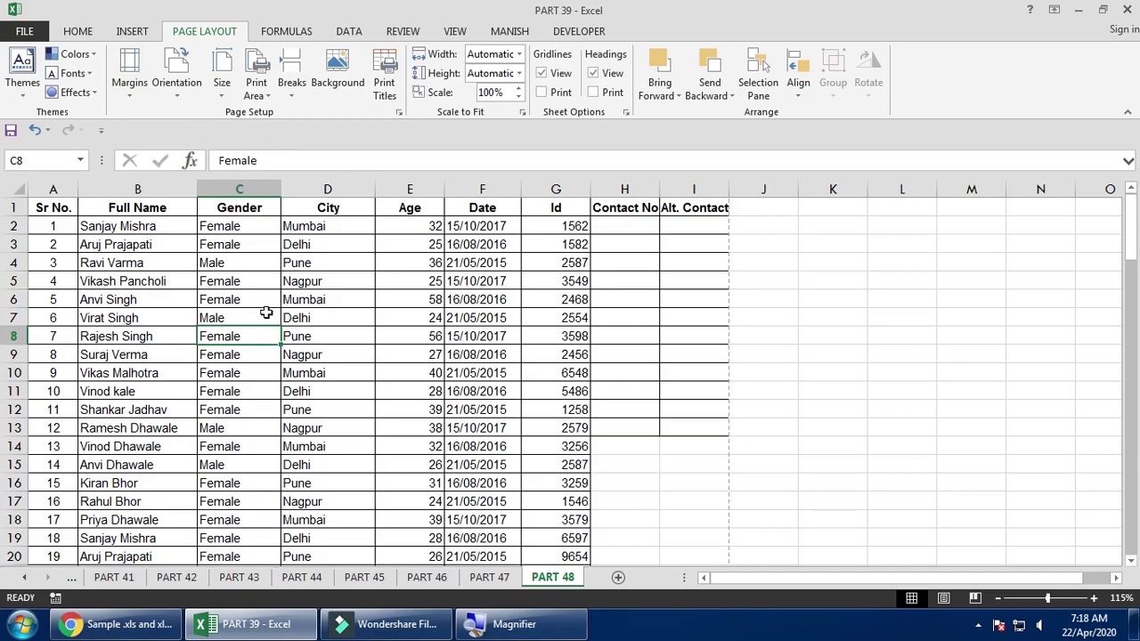